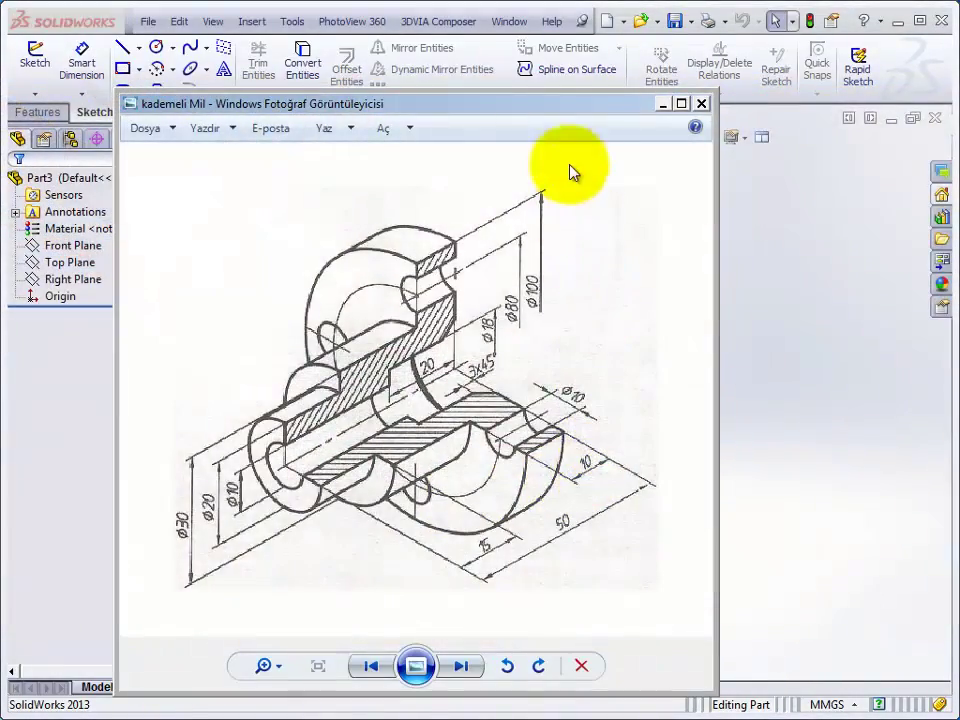
- Reposition the reference drawing window while checking the part planes, then minimize it
drag(567, 110, 600, 76)
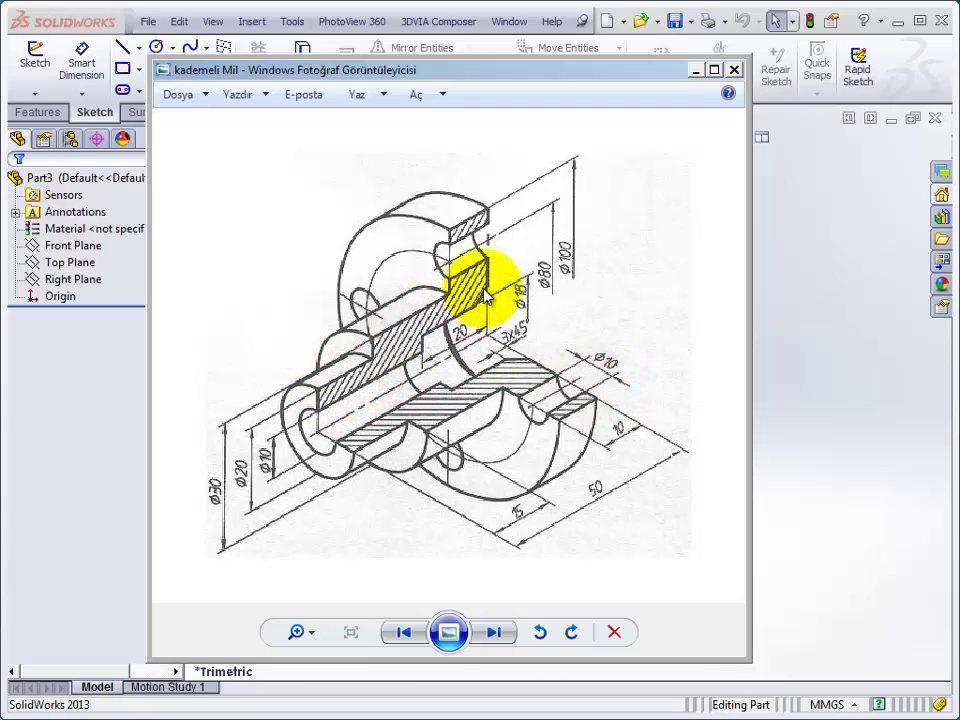
drag(370, 345, 323, 400)
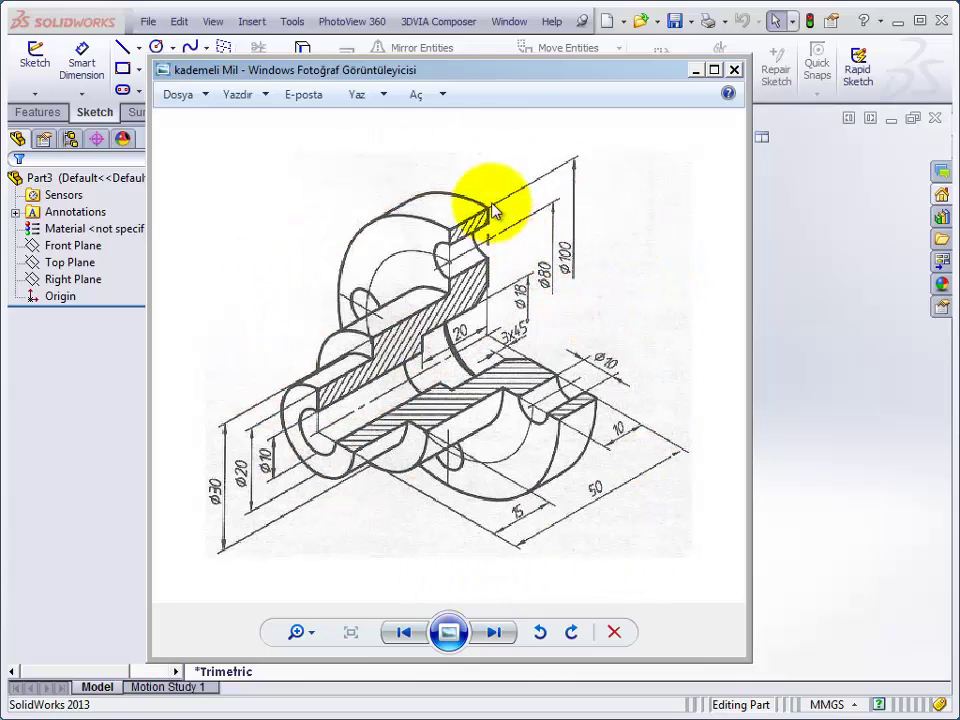
drag(591, 70, 701, 62)
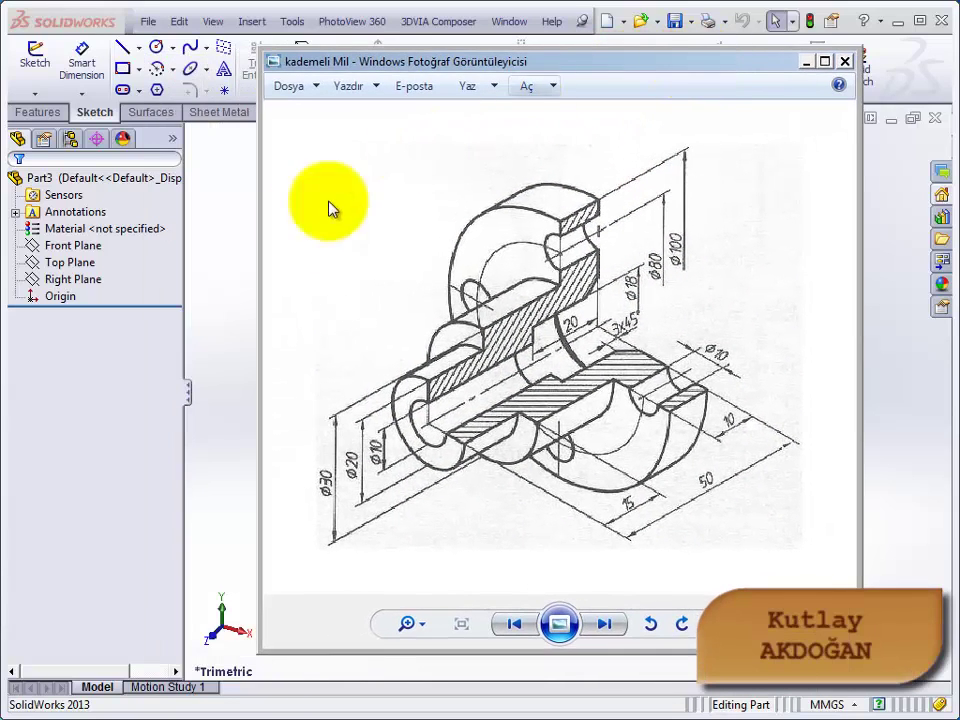
click(70, 262)
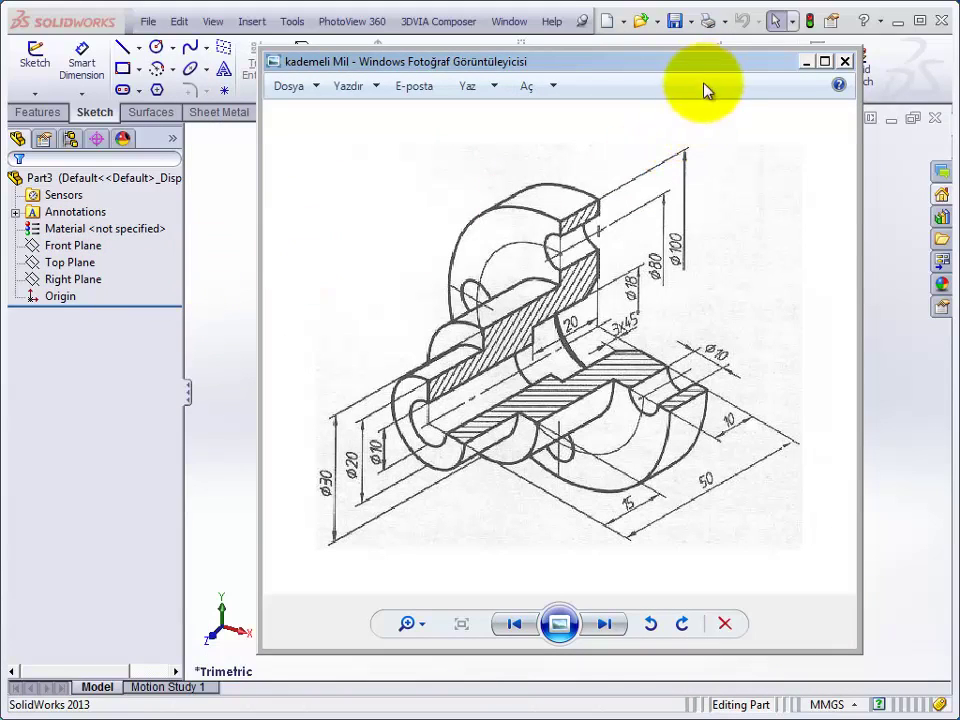
drag(708, 67, 873, 318)
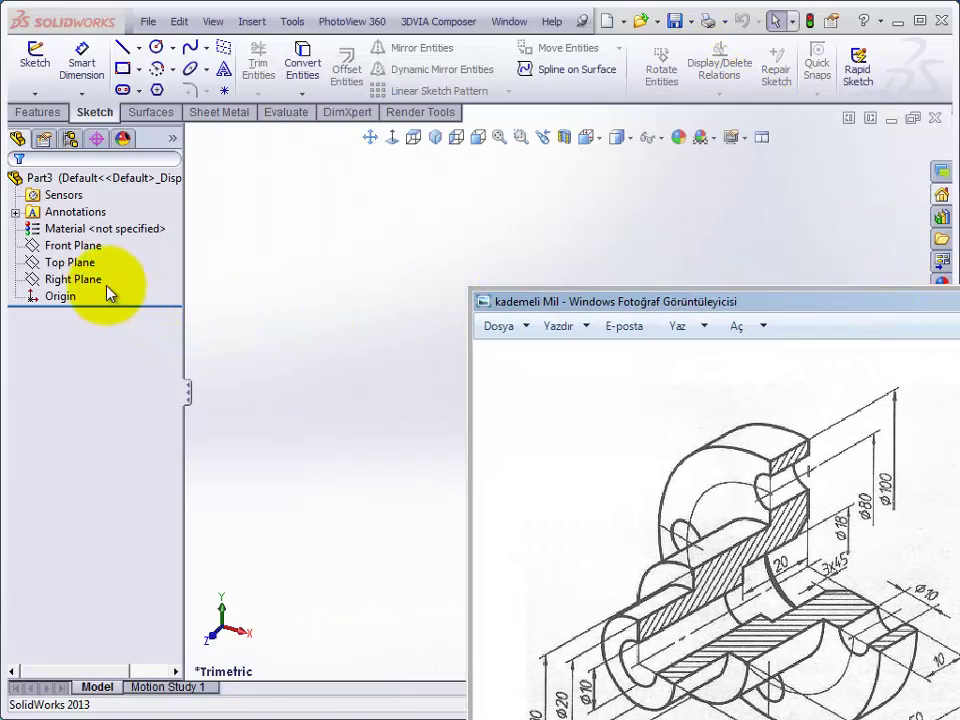
click(103, 284)
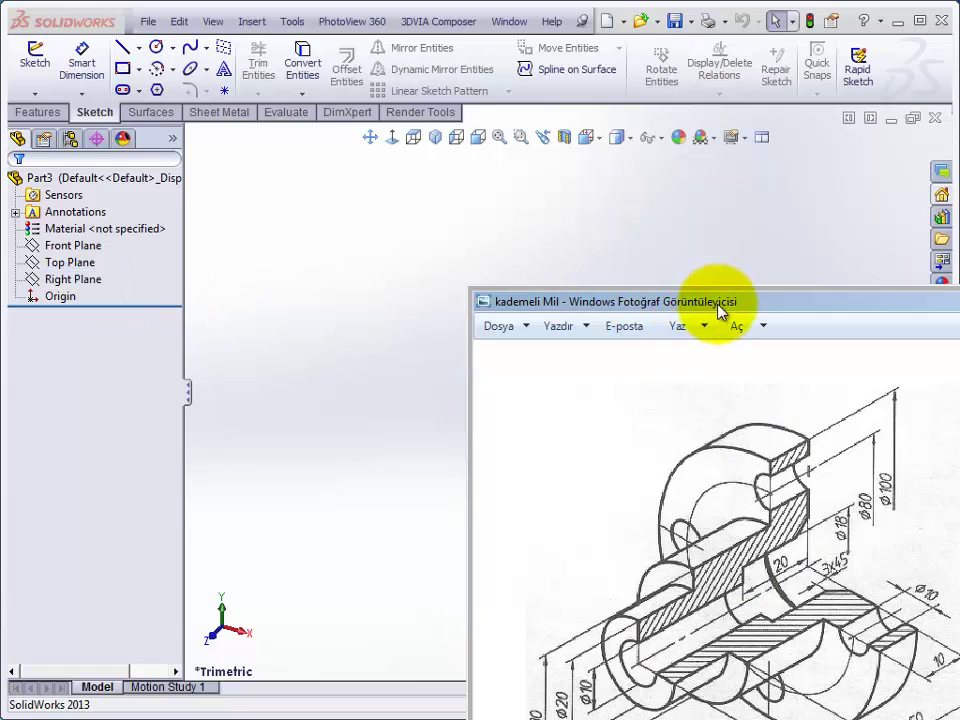
drag(718, 301, 663, 126)
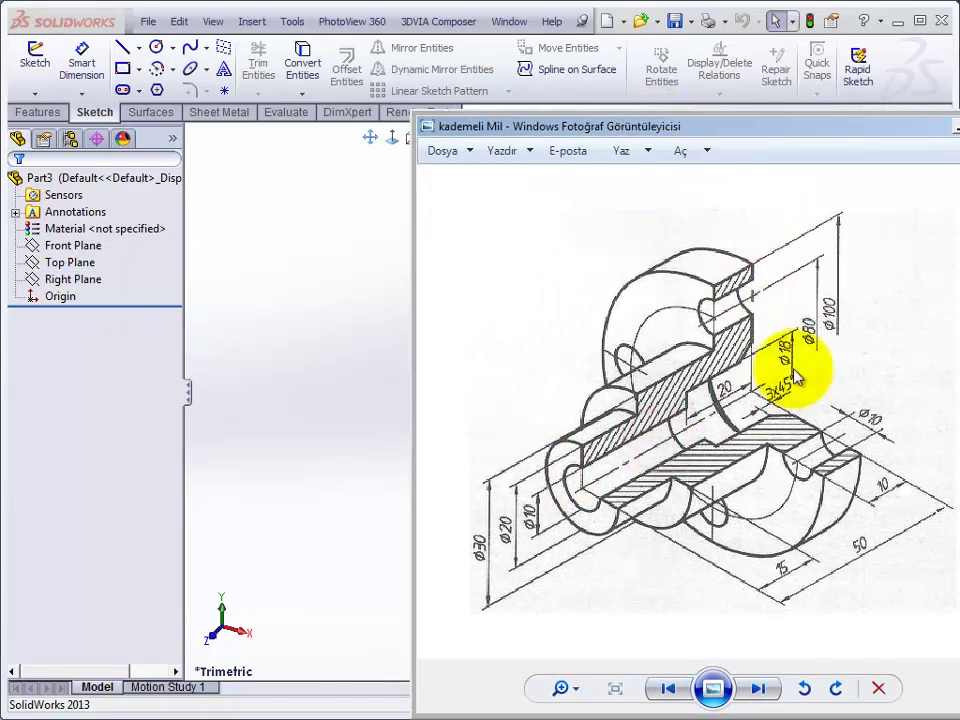
drag(870, 133, 725, 75)
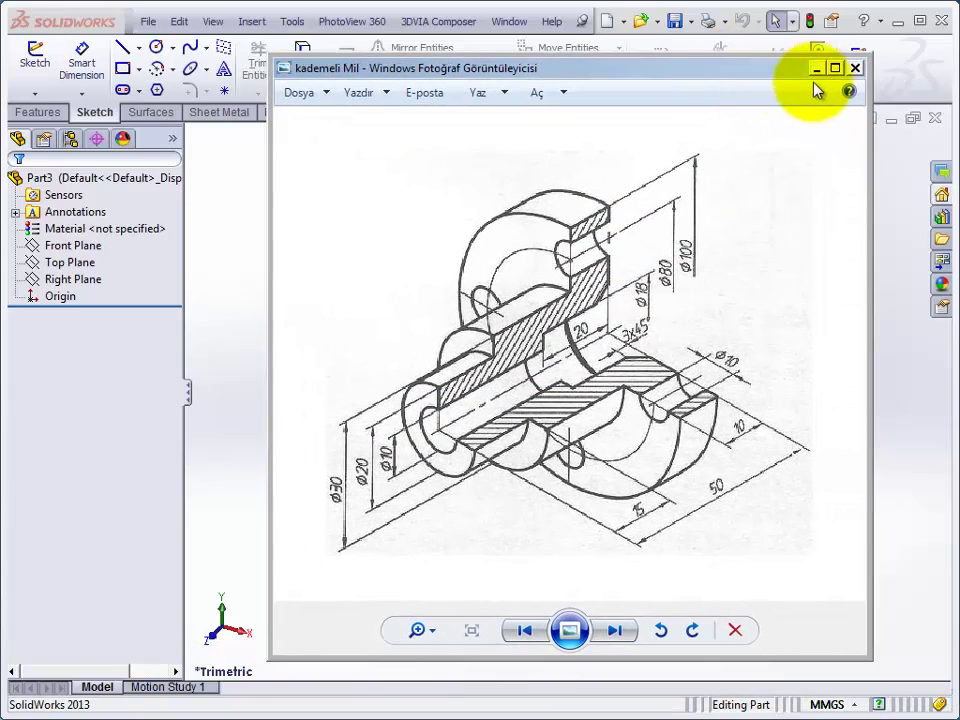
click(815, 69)
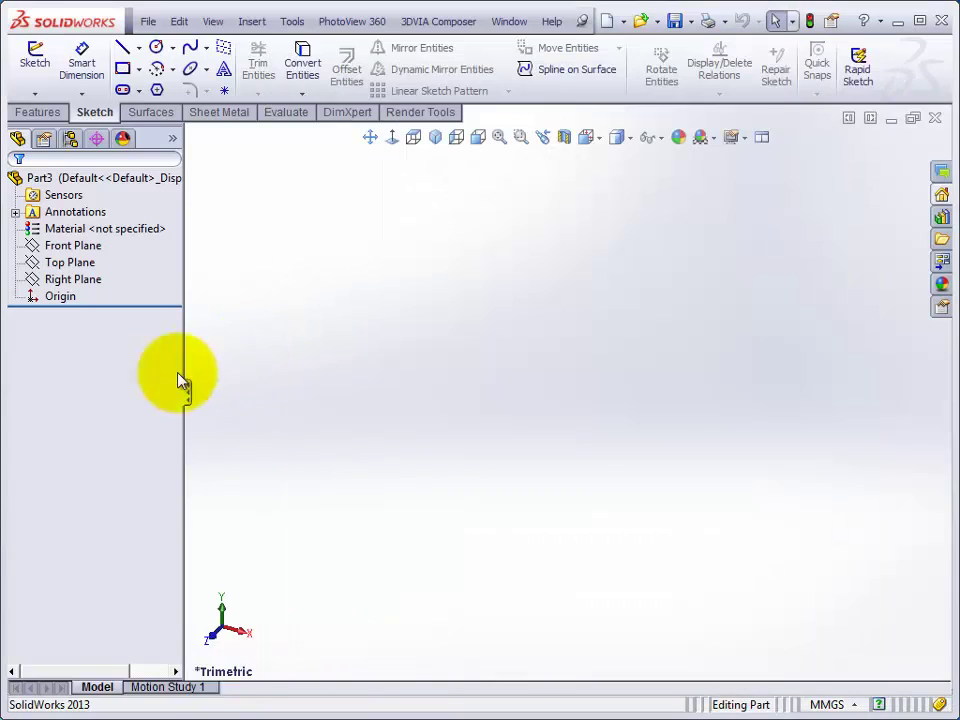
- Sketch on the Right Plane with a roughly 108 mm horizontal centerline from the origin
click(87, 287)
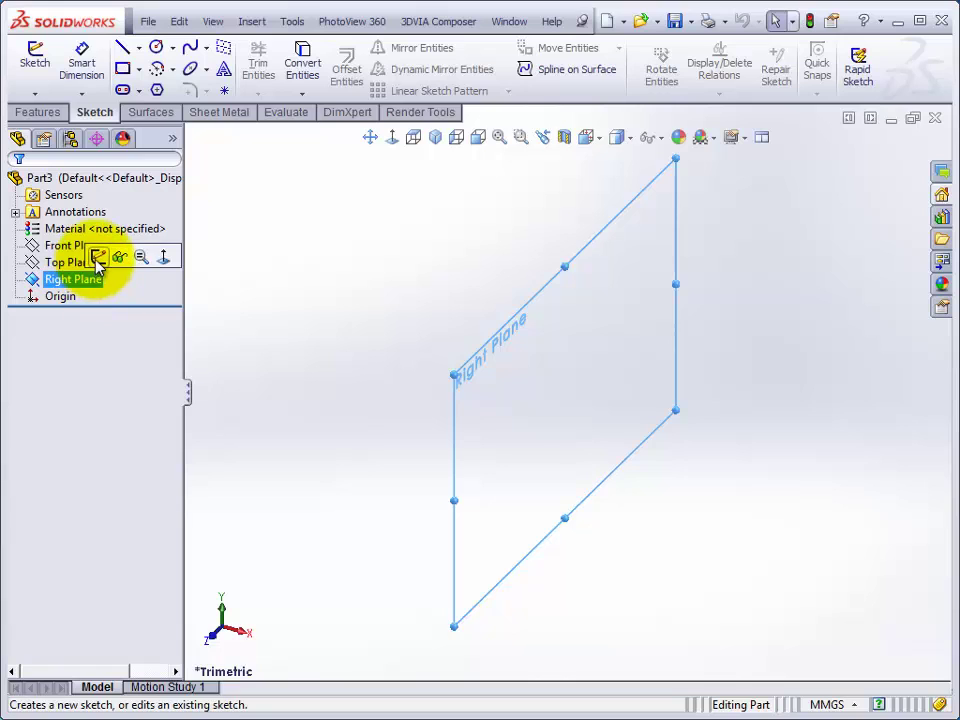
click(97, 256)
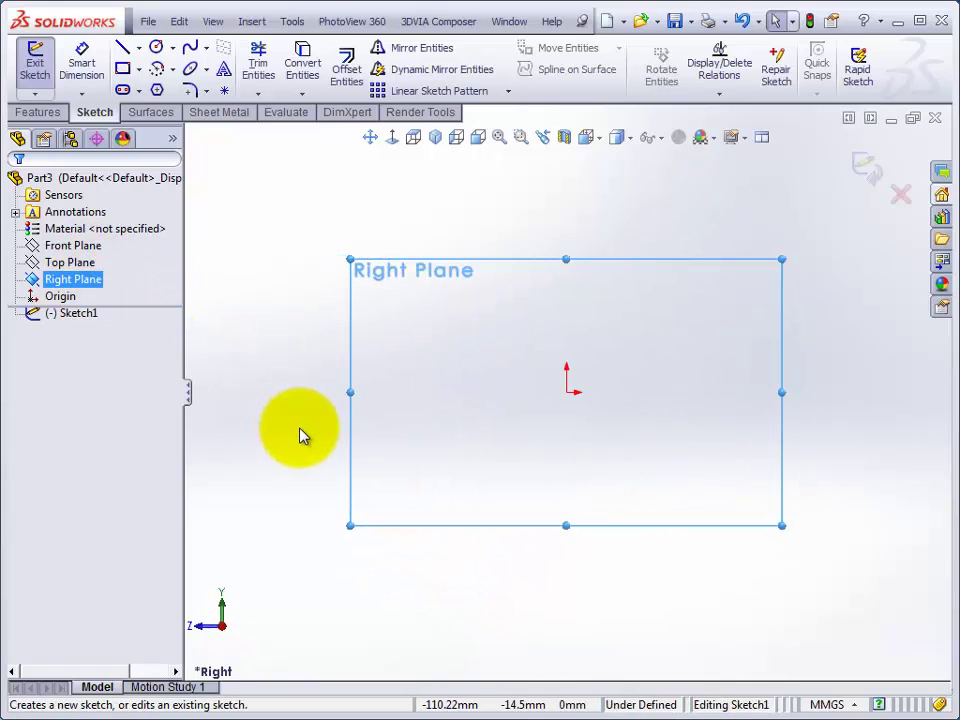
click(141, 52)
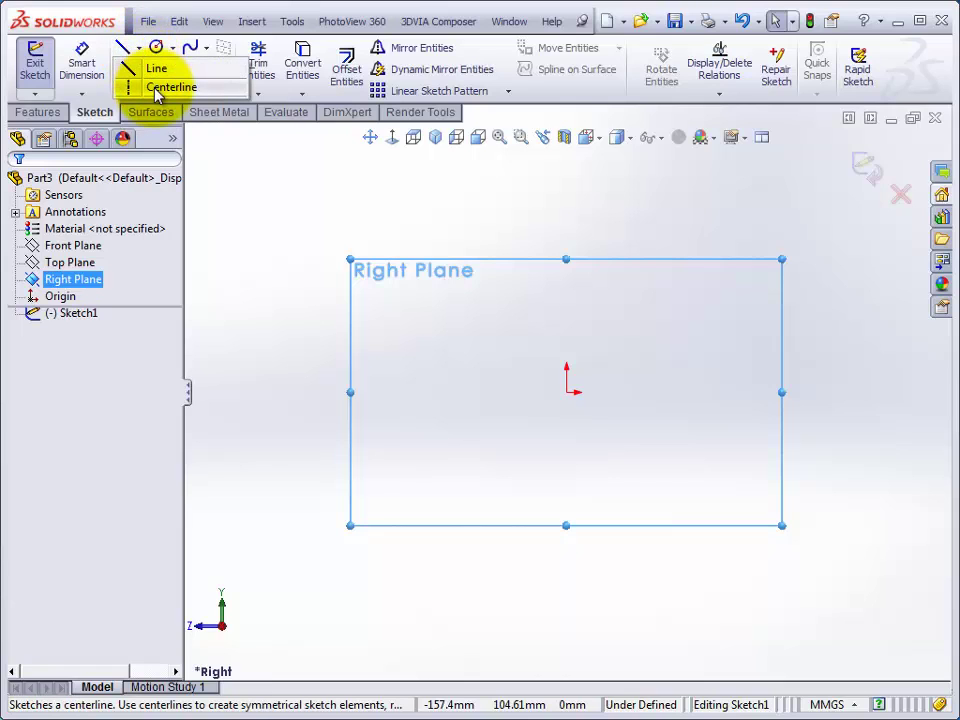
click(157, 89)
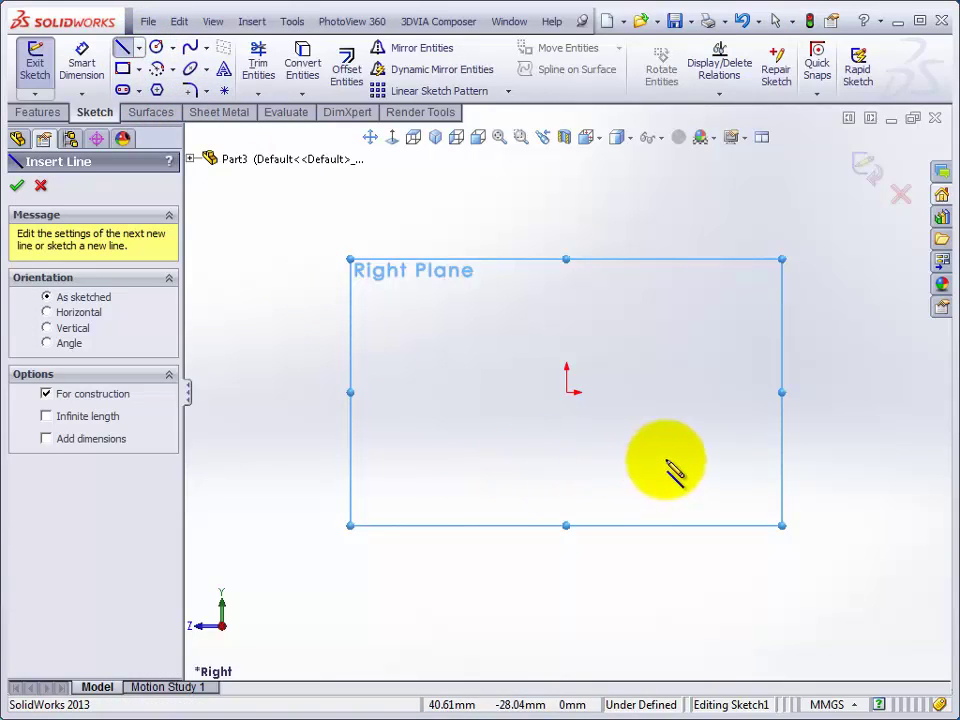
click(566, 392)
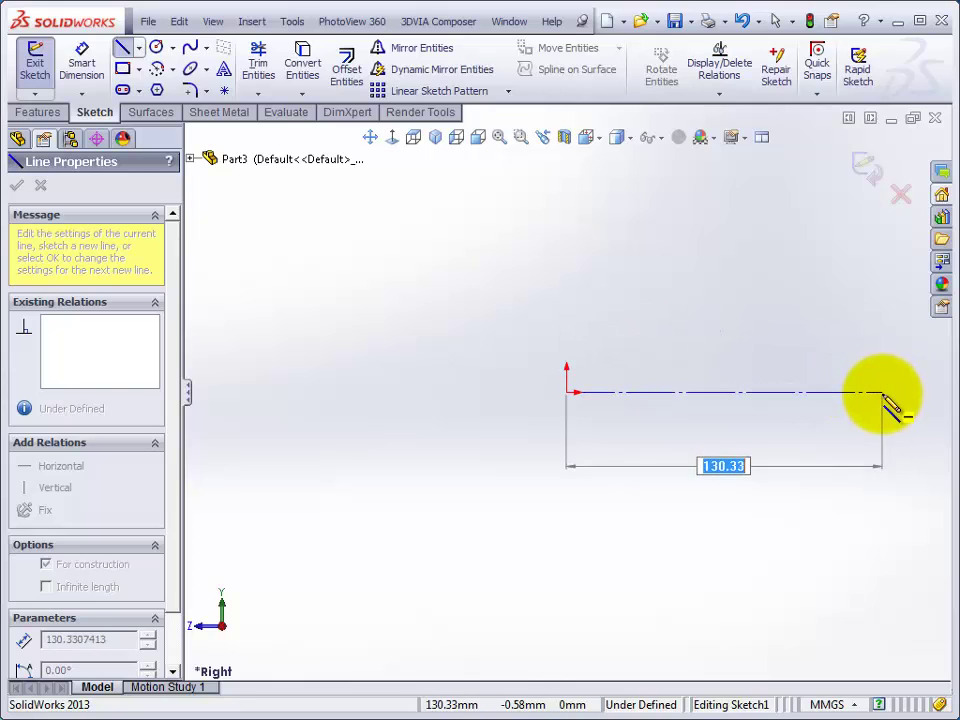
click(828, 392)
right_click(828, 392)
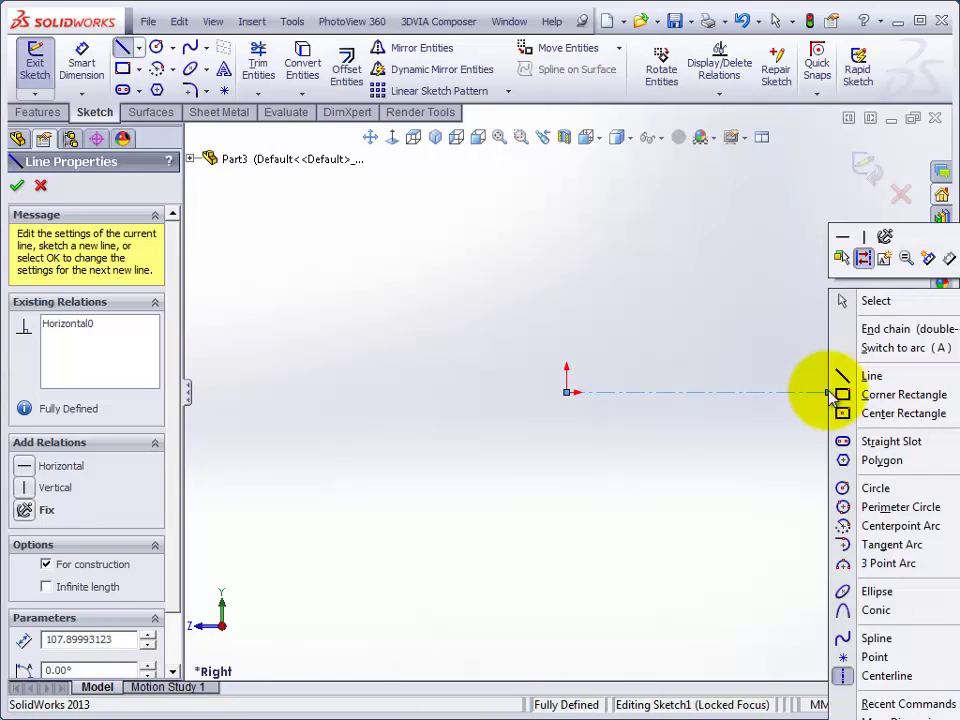
click(870, 306)
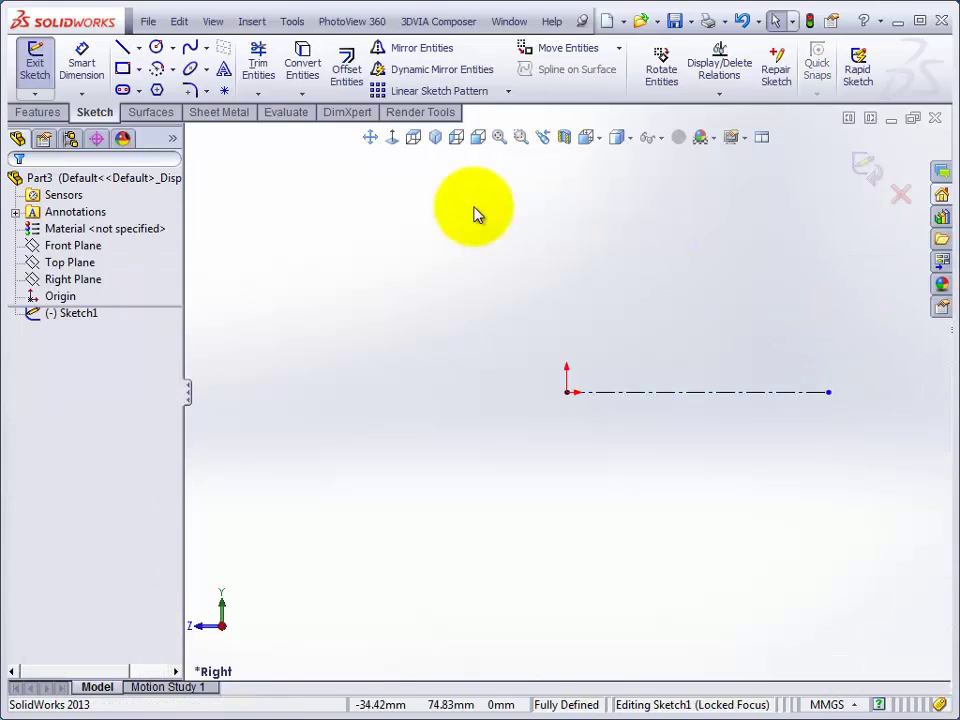
click(370, 137)
drag(461, 360, 326, 409)
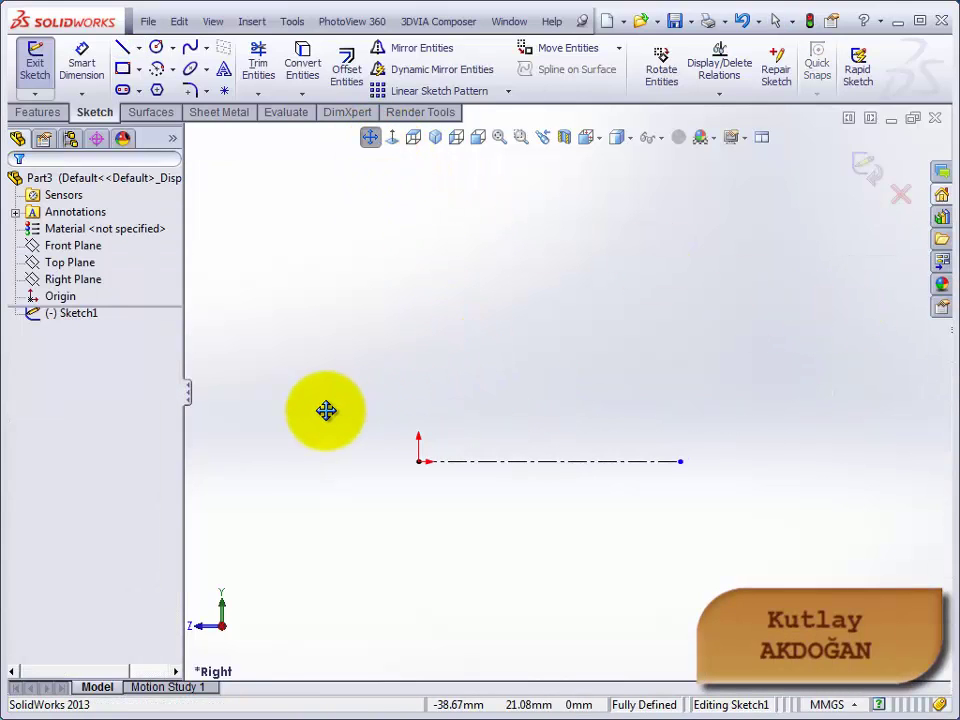
right_click(510, 292)
click(521, 301)
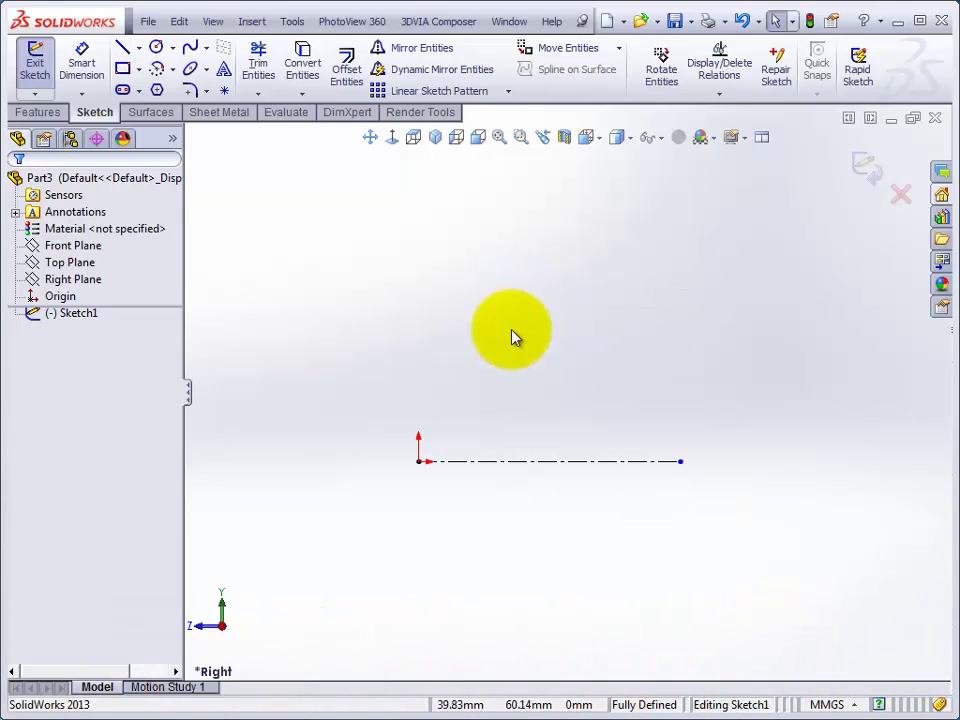
click(140, 718)
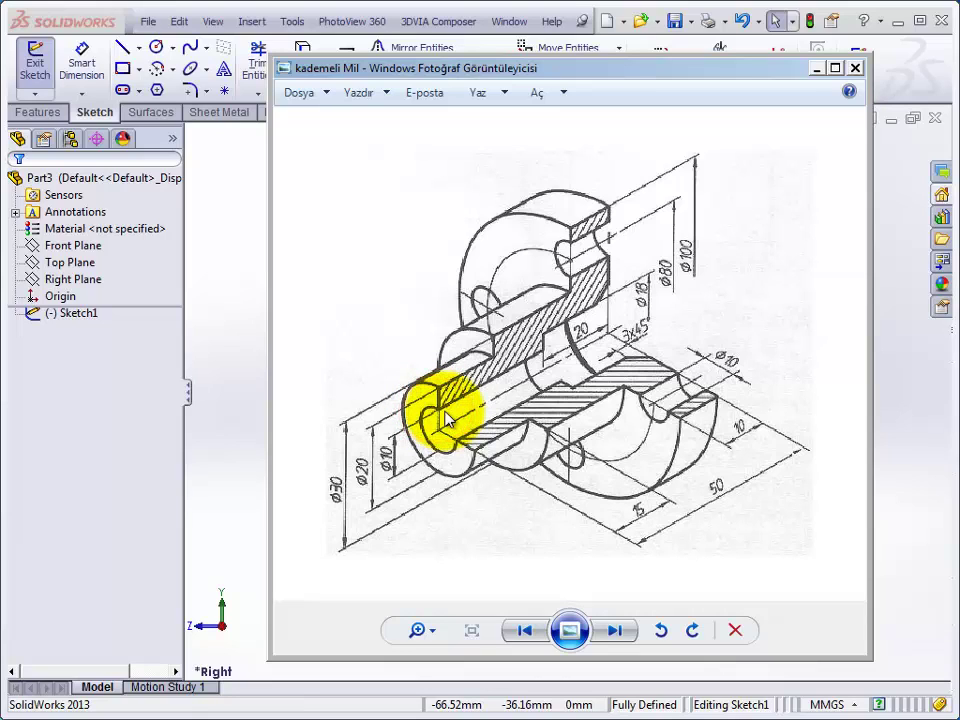
key(alt+Tab)
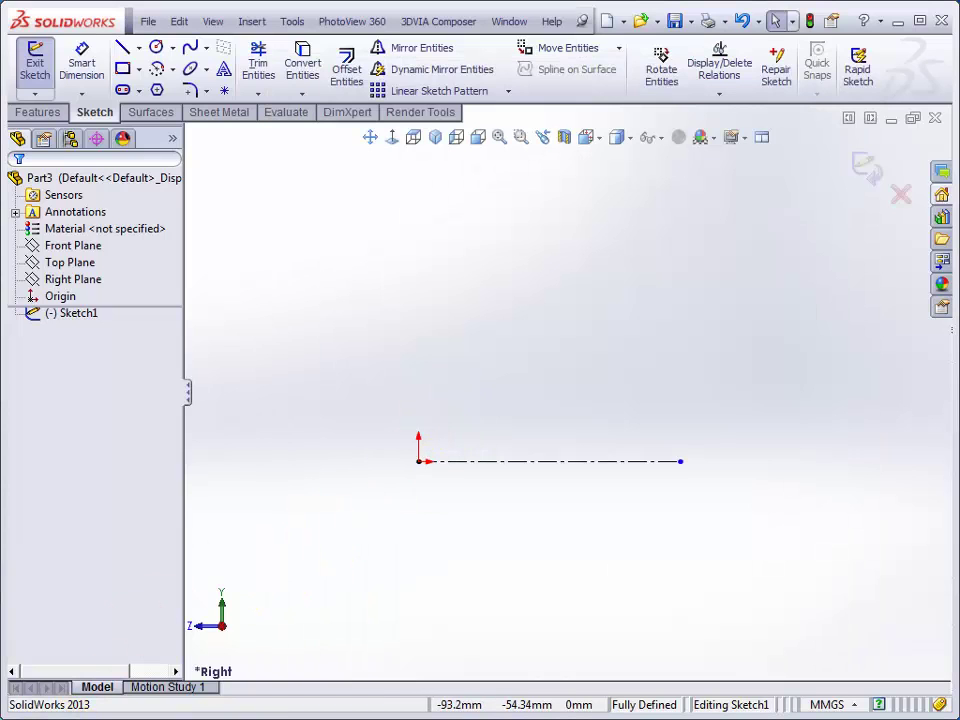
key(alt+Tab)
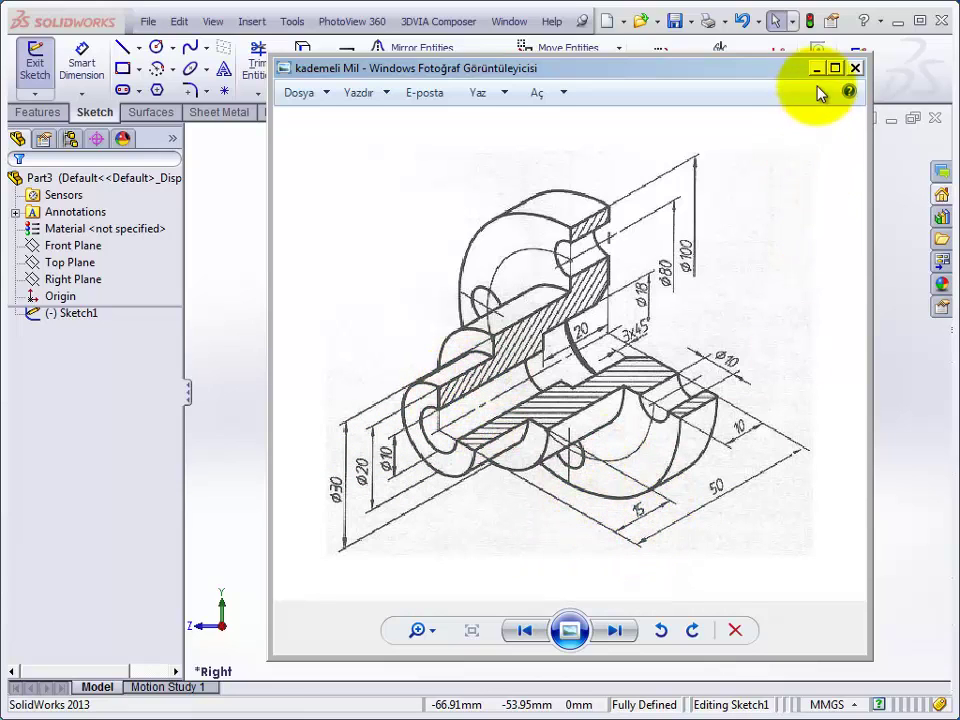
key(alt+Tab)
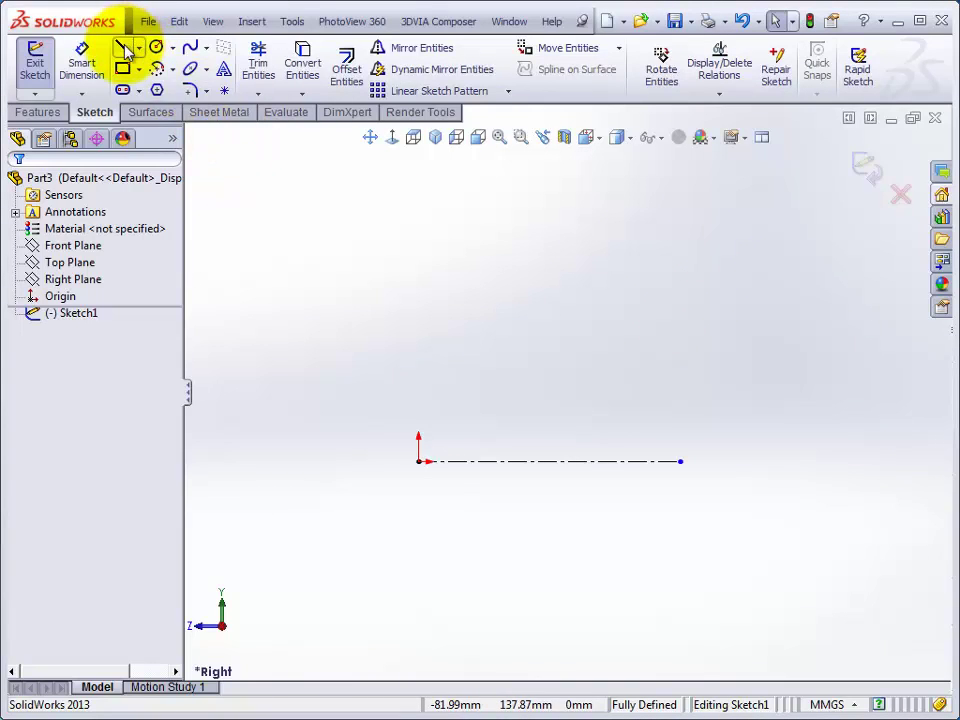
- Draw a vertical edge up from the origin and a 15 mm horizontal edge, then recheck the drawing
click(123, 49)
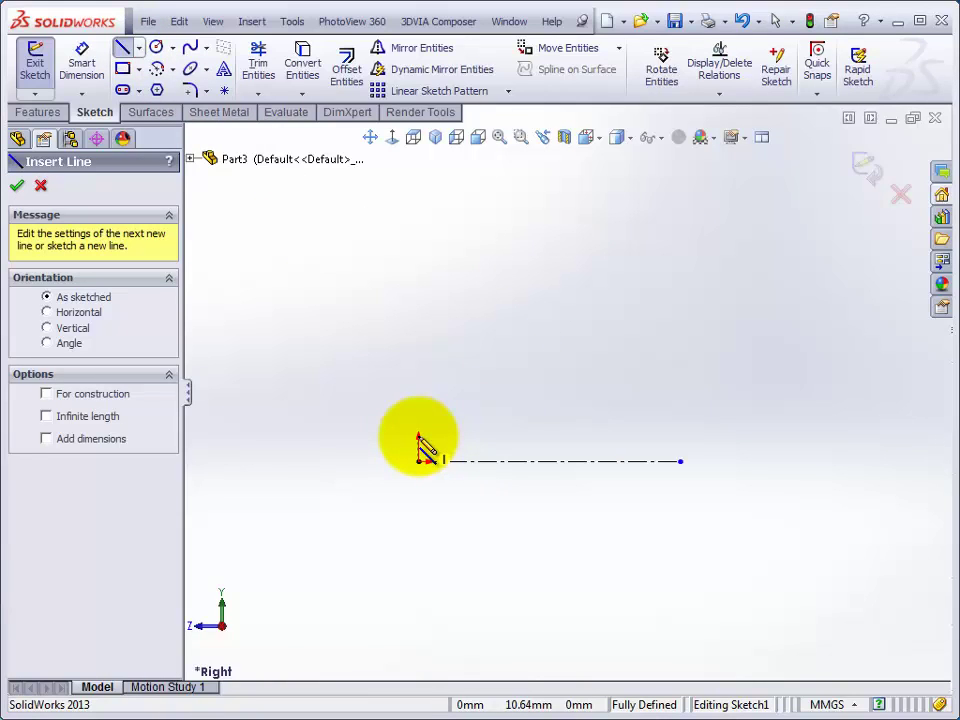
scroll(430, 440, down, 2)
scroll(525, 428, down, 2)
scroll(500, 455, down, 1)
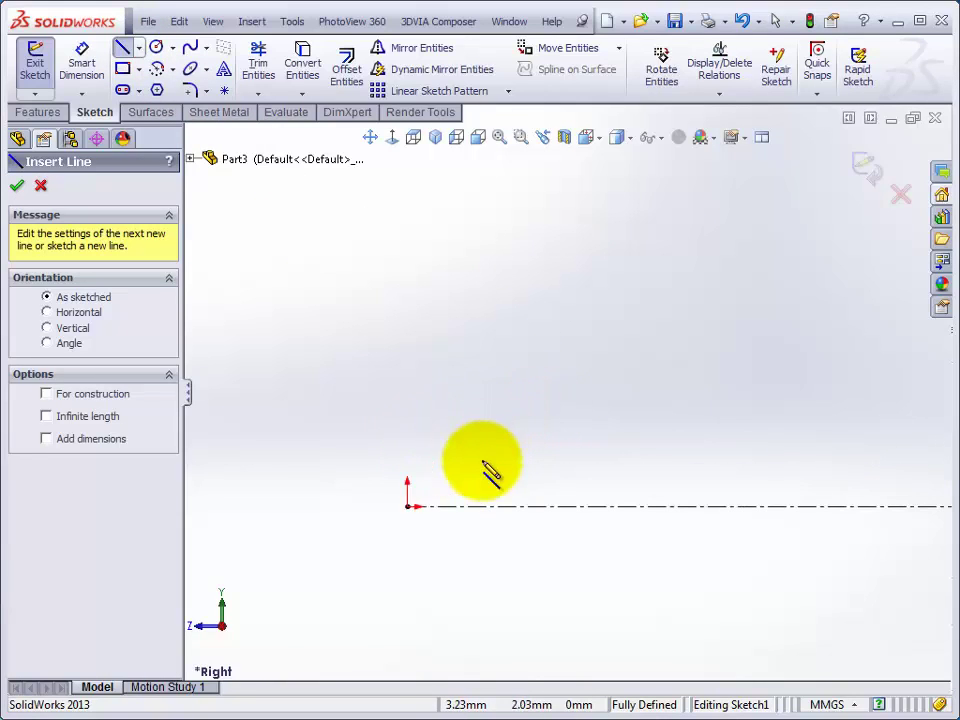
click(407, 463)
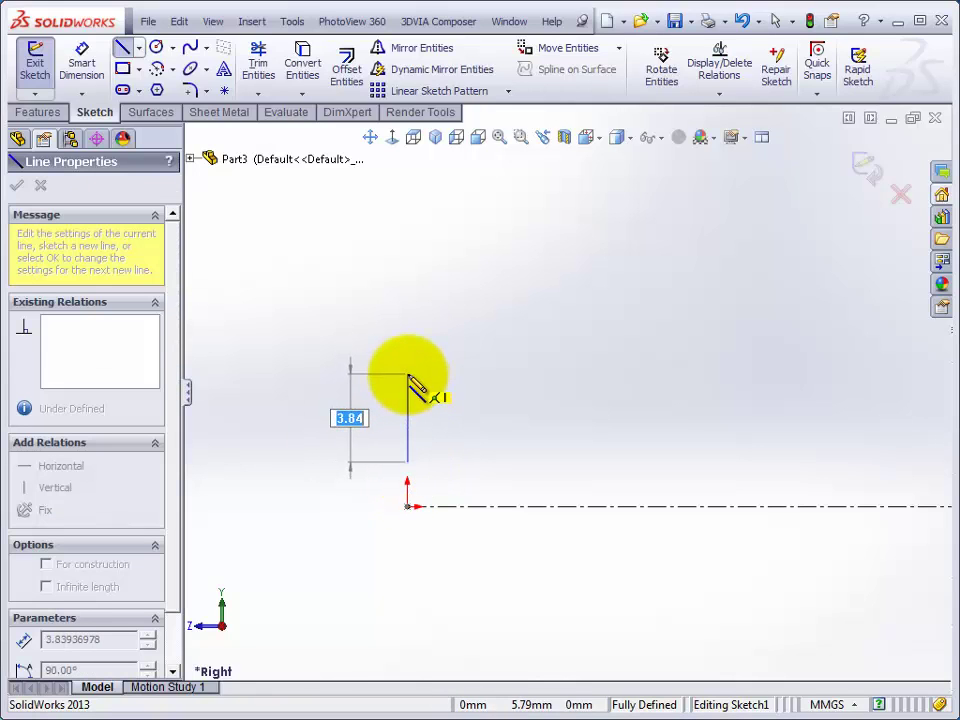
click(407, 347)
text(1)
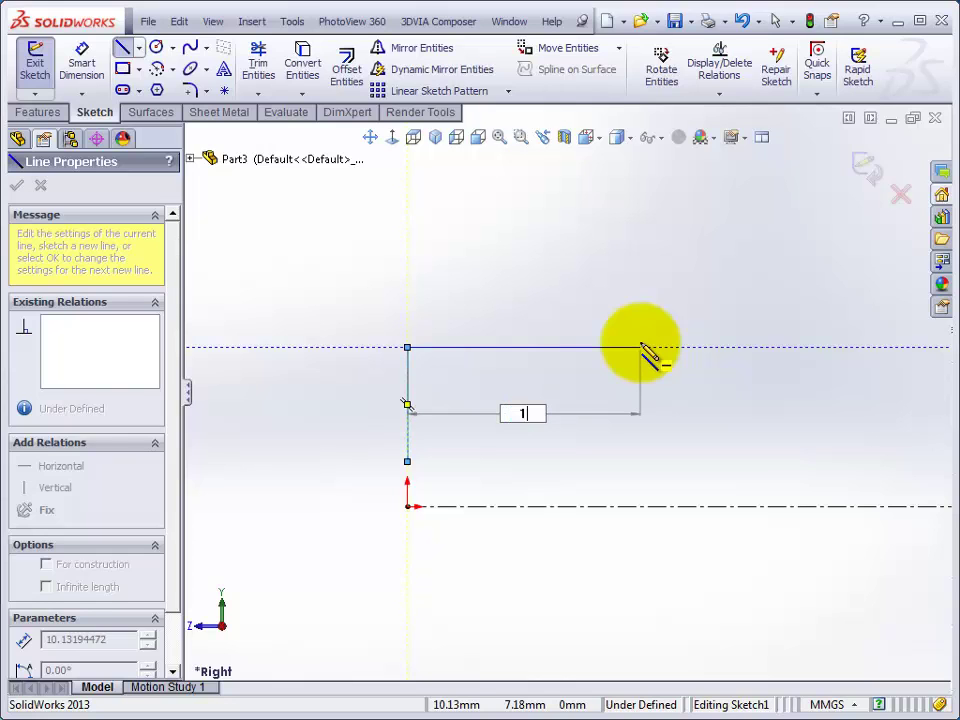
text(5)
key(Return)
scroll(640, 348, up, 2)
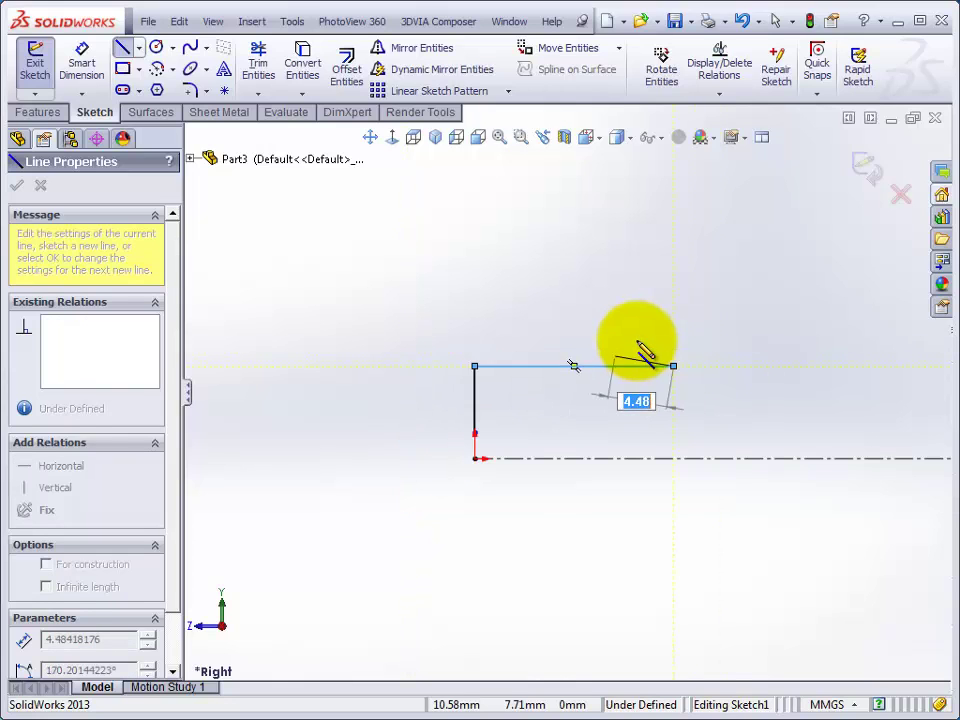
scroll(636, 343, up, 1)
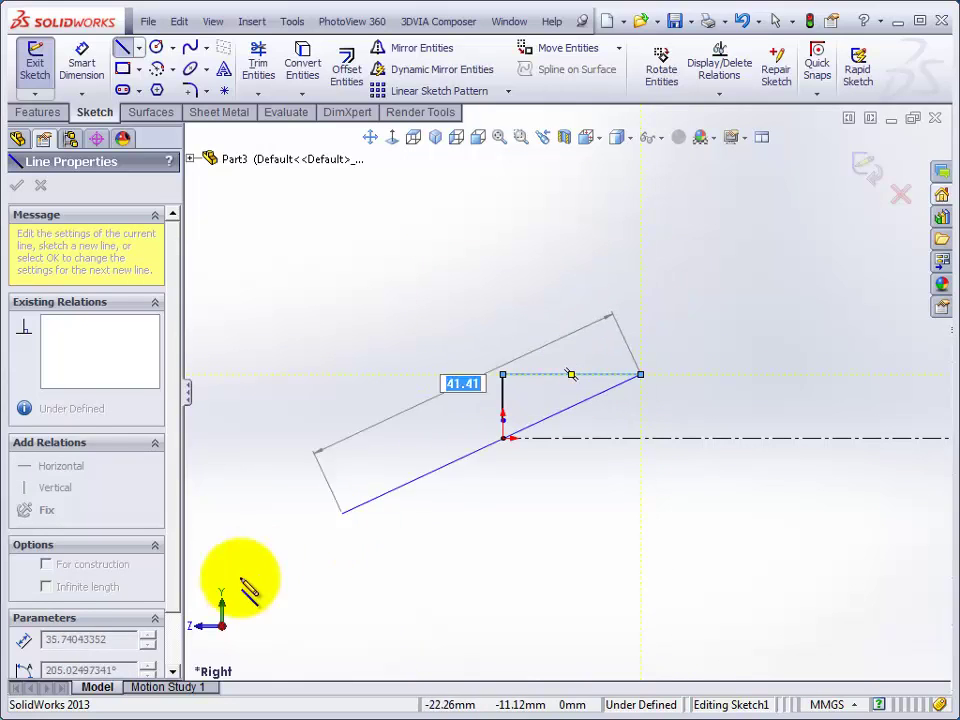
key(alt+Tab)
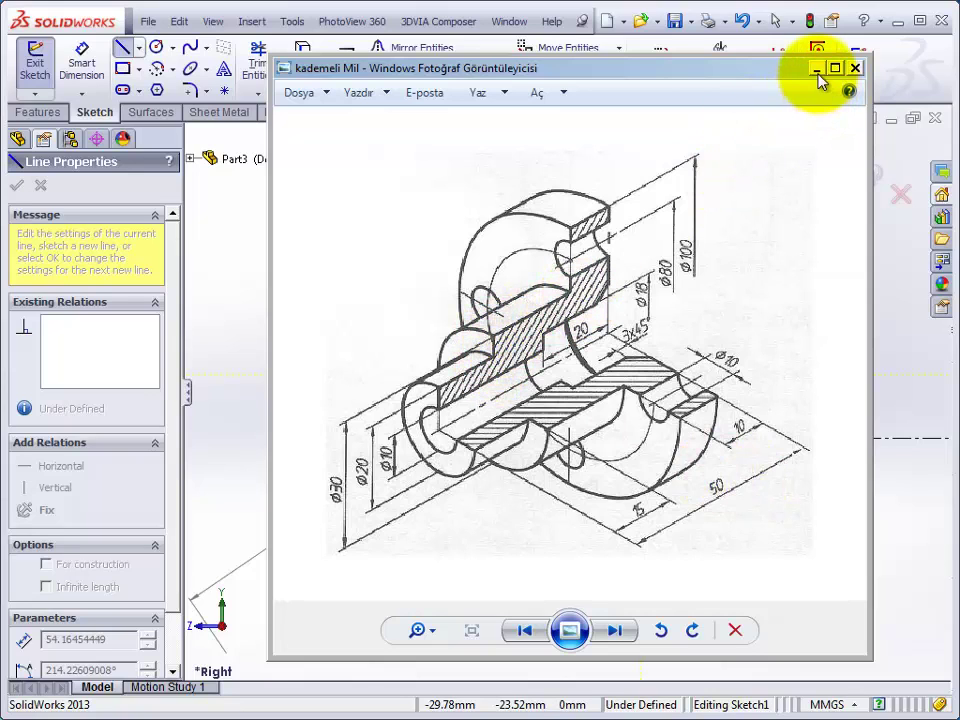
- Add the short vertical step and a 25 mm horizontal edge, zoom out, and recheck the drawing
click(816, 70)
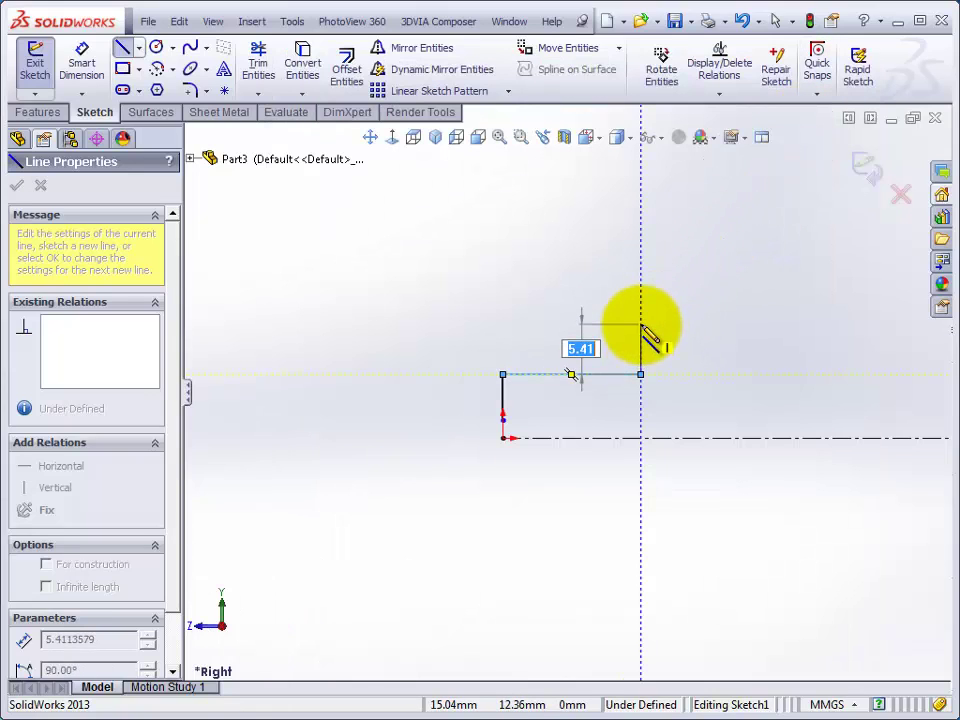
click(640, 328)
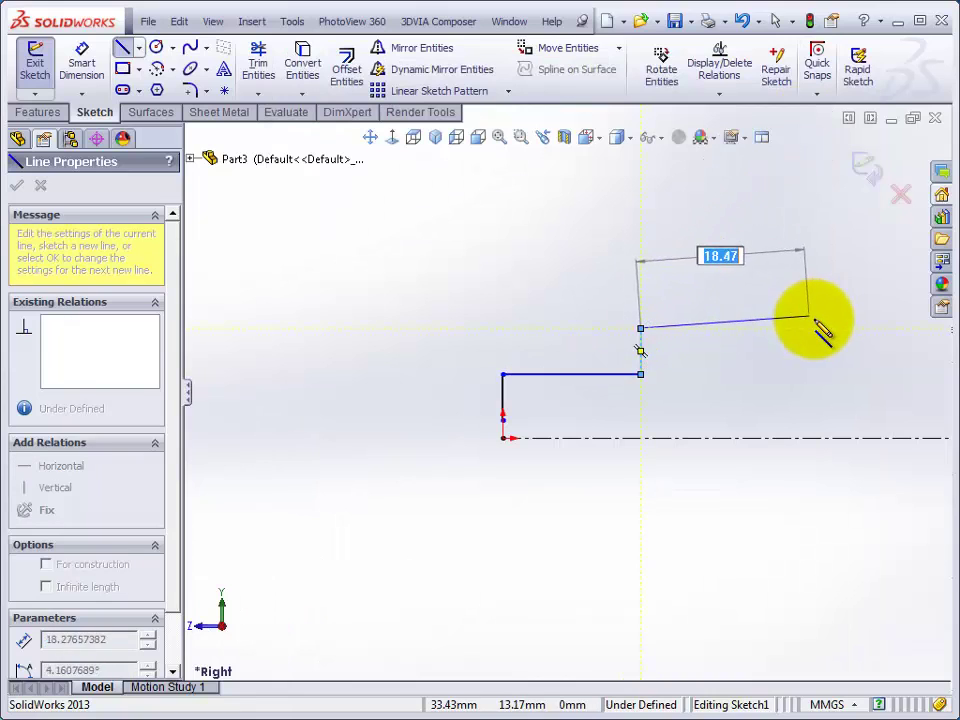
key(Return)
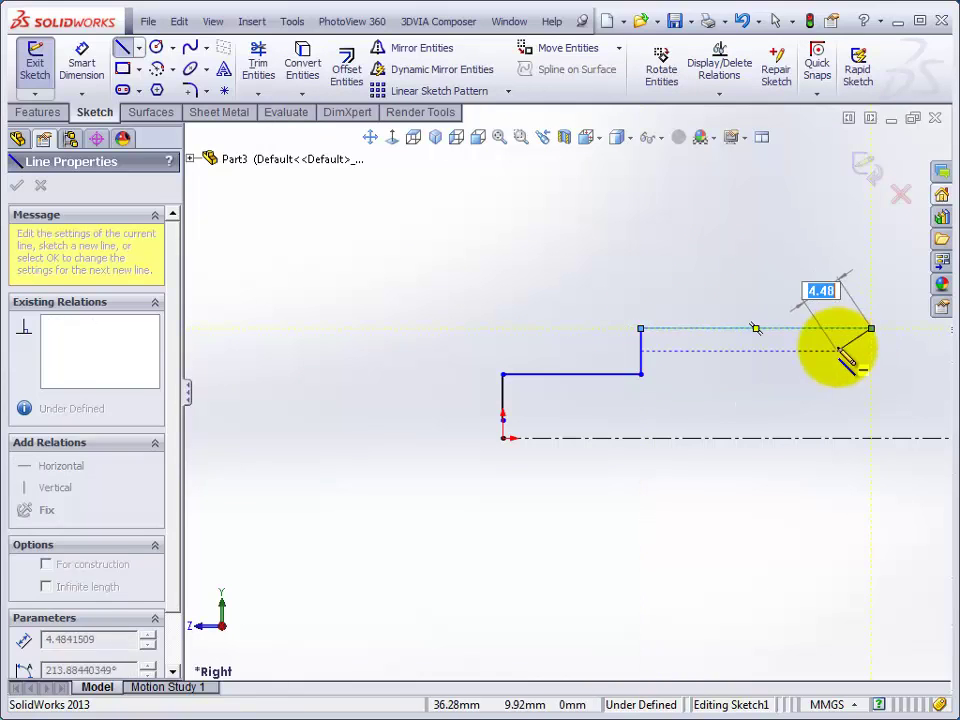
key(z)
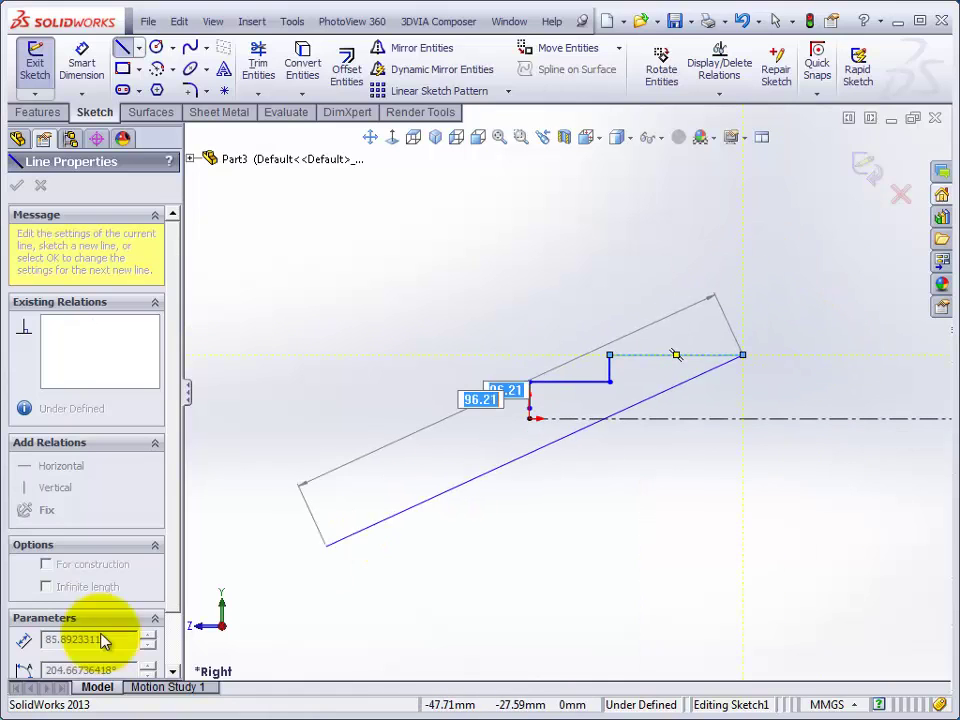
key(alt+Tab)
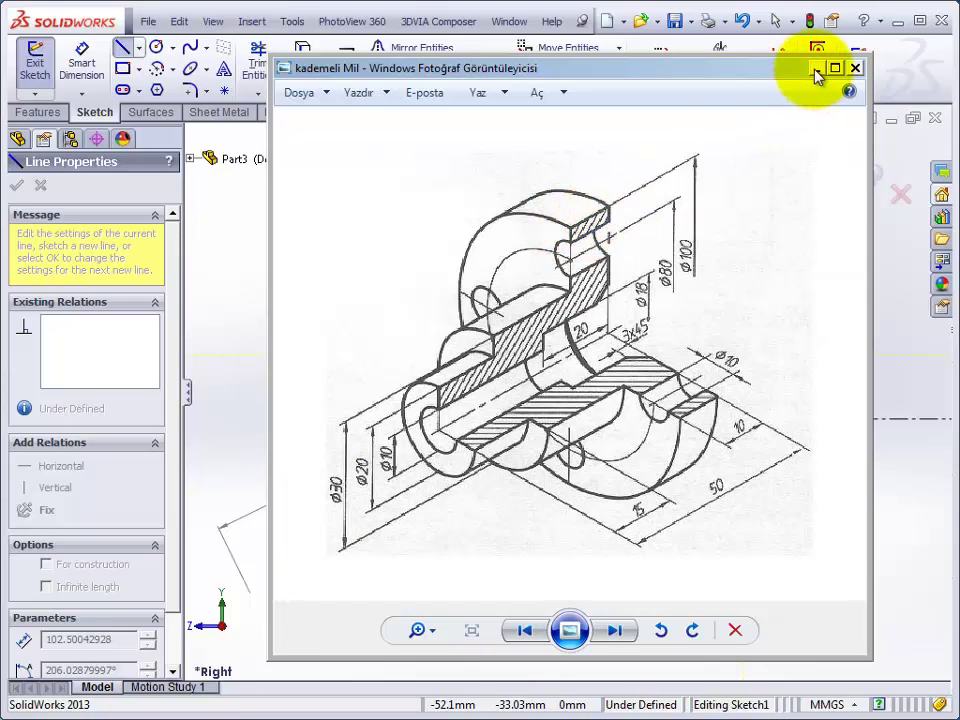
- Draw the 35 mm rise, 10 mm top, 45 mm drop and 50 mm base back to the origin
click(817, 70)
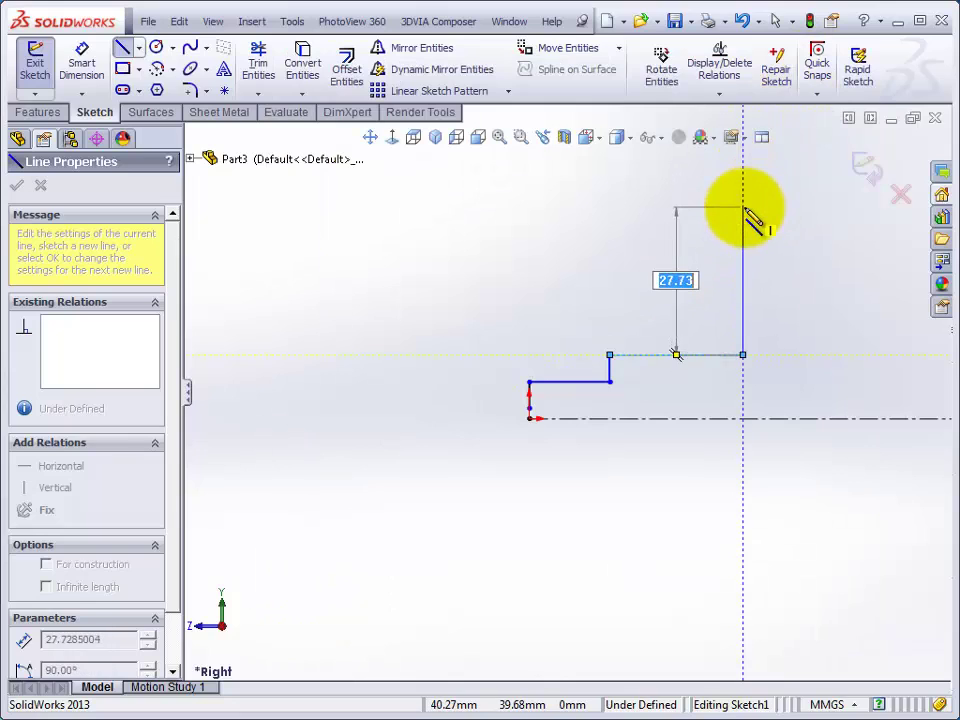
text(35)
key(Return)
text(10)
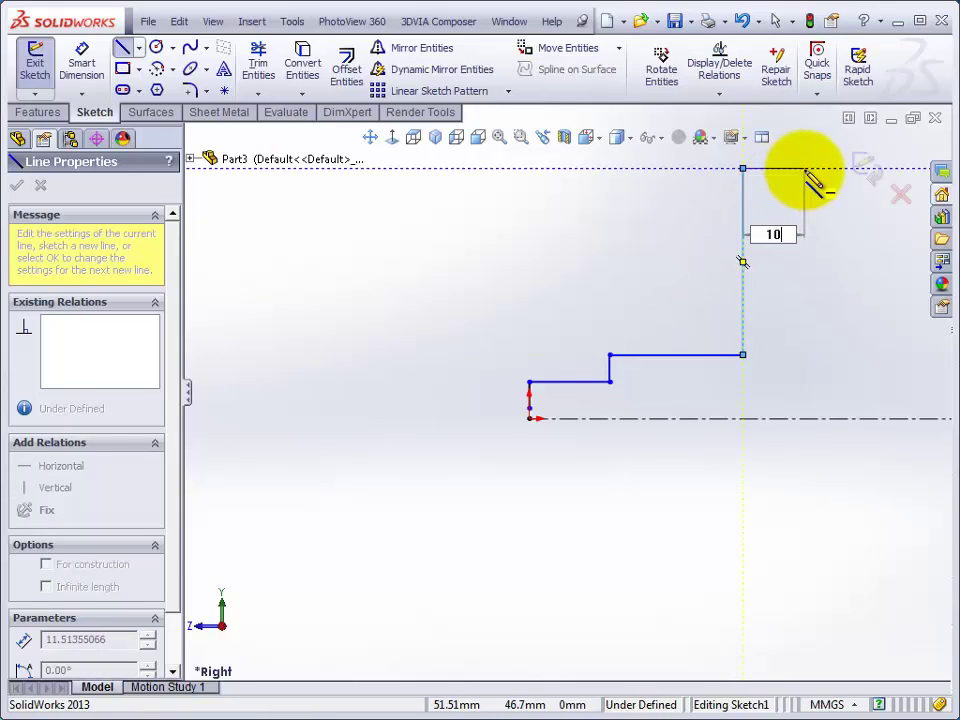
key(Return)
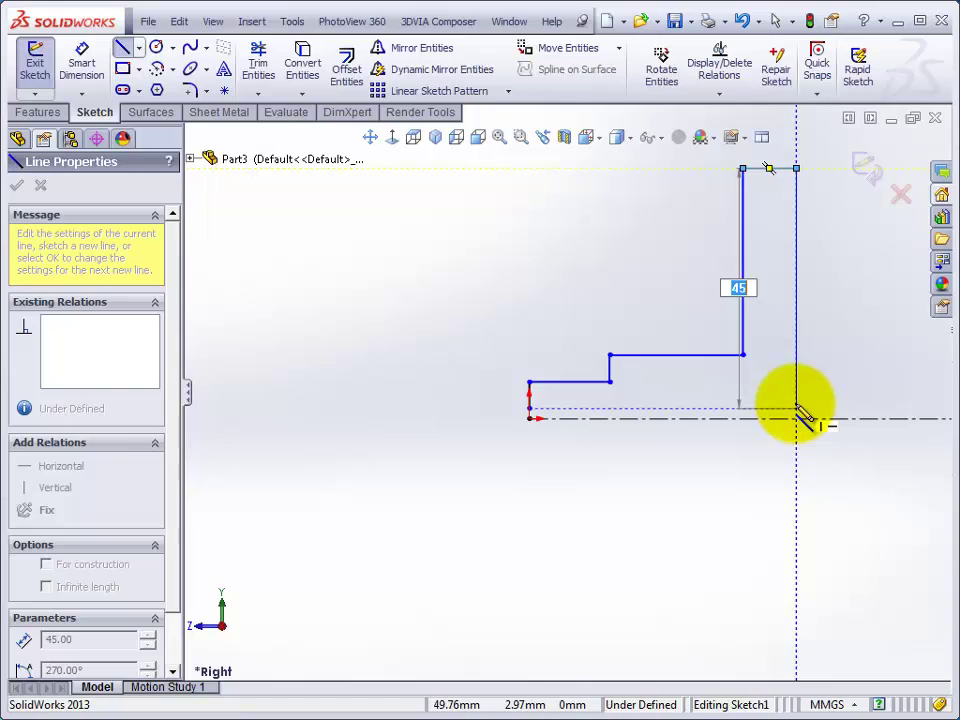
click(796, 408)
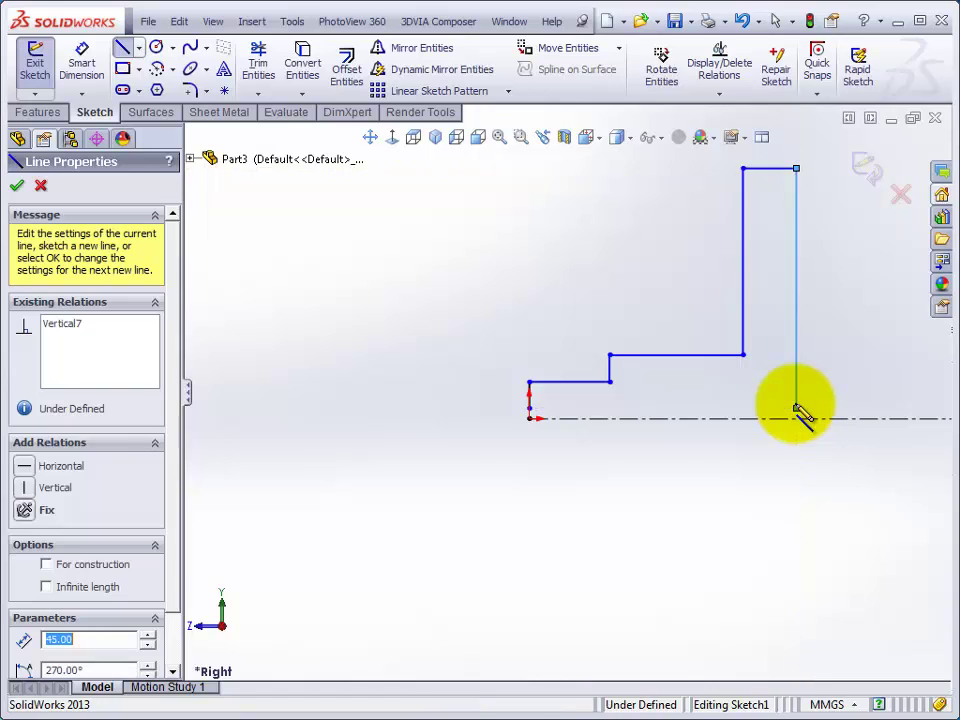
click(530, 408)
right_click(529, 408)
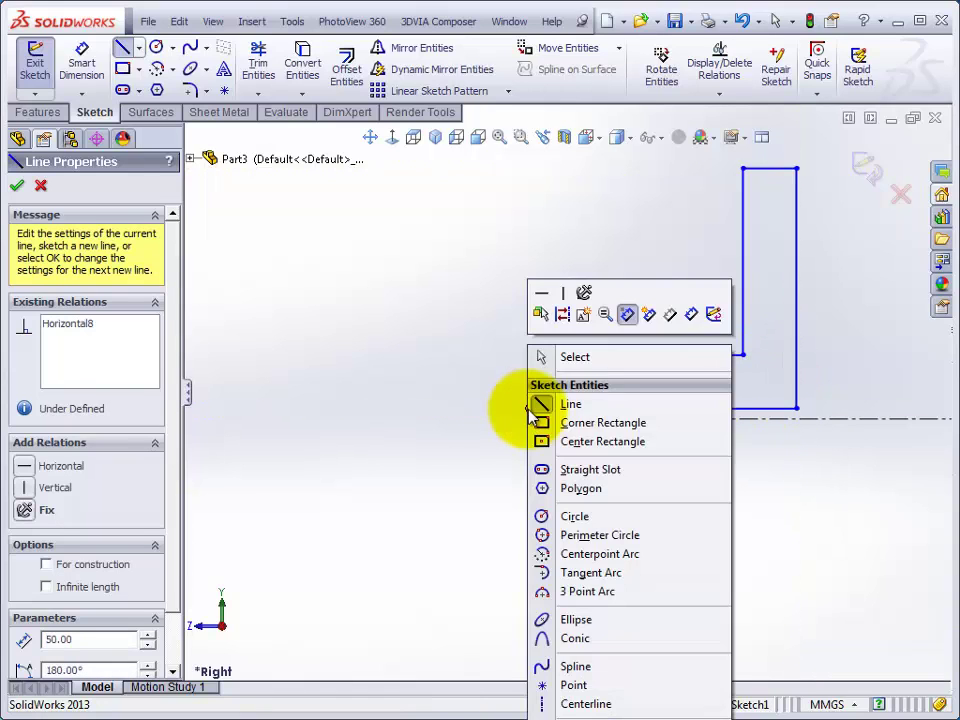
click(592, 365)
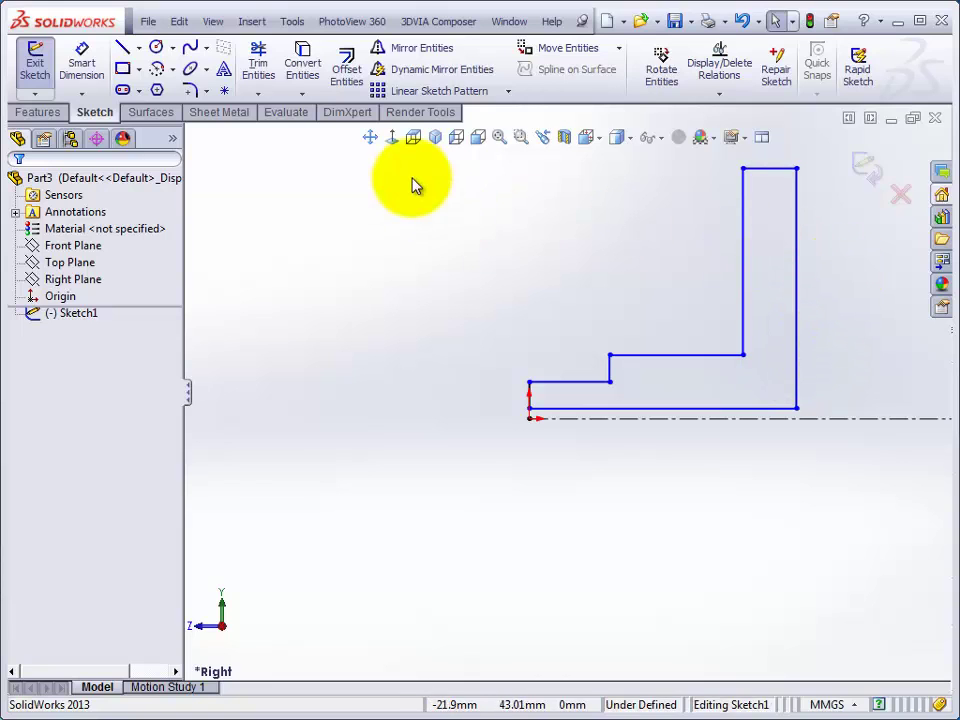
click(370, 137)
mouse_move(645, 287)
mouse_down()
mouse_move(443, 364)
mouse_move(390, 364)
mouse_up()
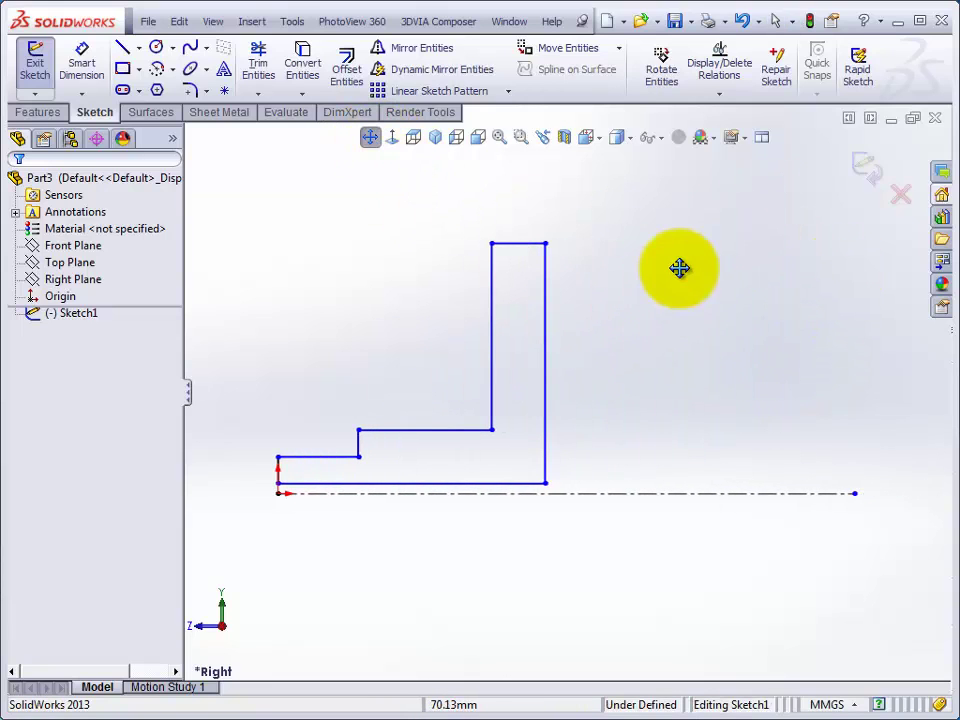
- Leave pan mode, zoom in, and compare the profile with the reference drawing before hiding it
right_click(679, 268)
click(715, 263)
scroll(348, 487, down, 1)
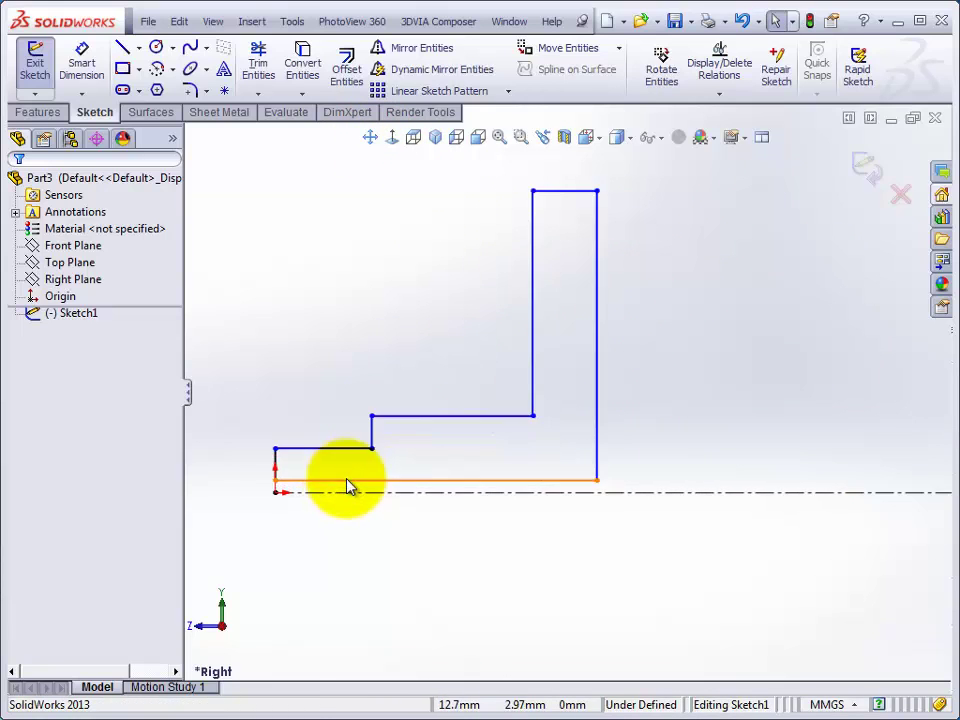
scroll(330, 488, down, 2)
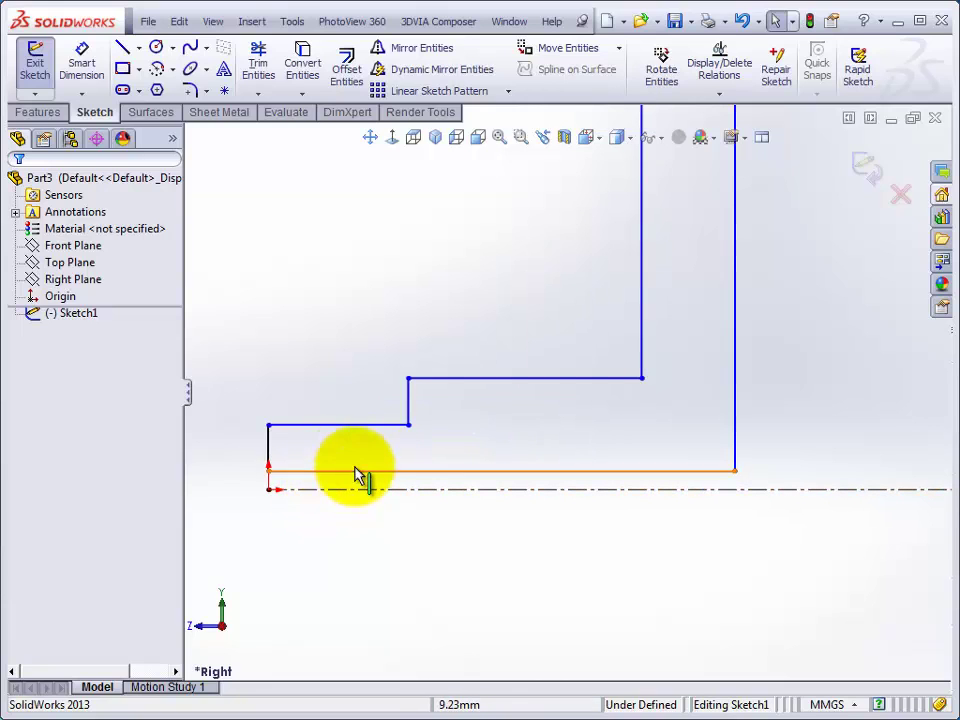
key(alt+Tab)
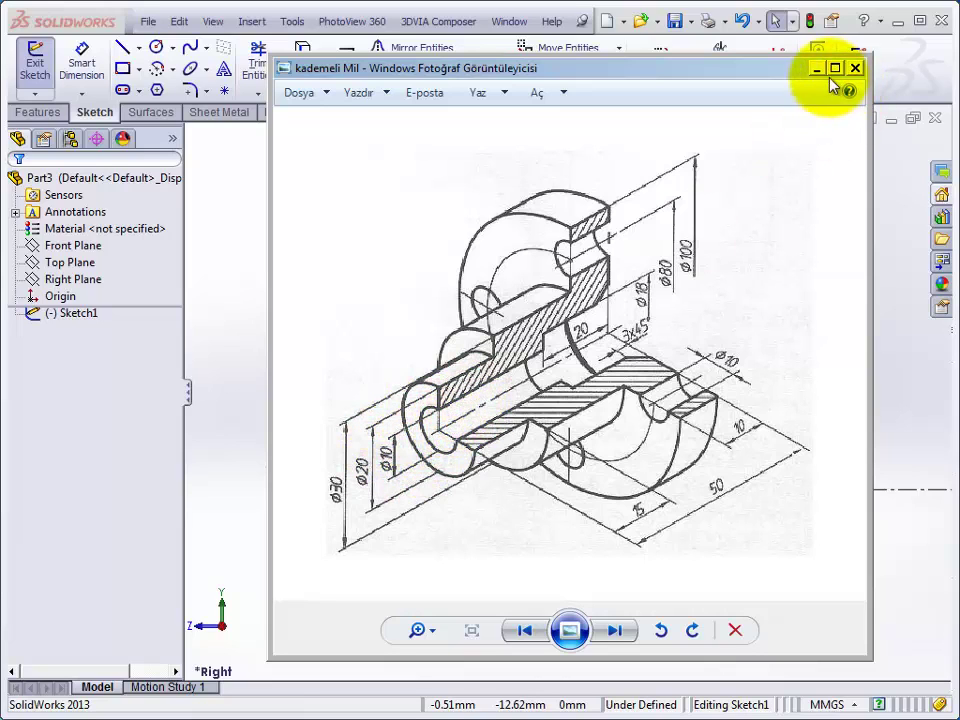
click(814, 68)
- Dimension the bottom edge 5 mm from the centreline, then undo that change
click(82, 50)
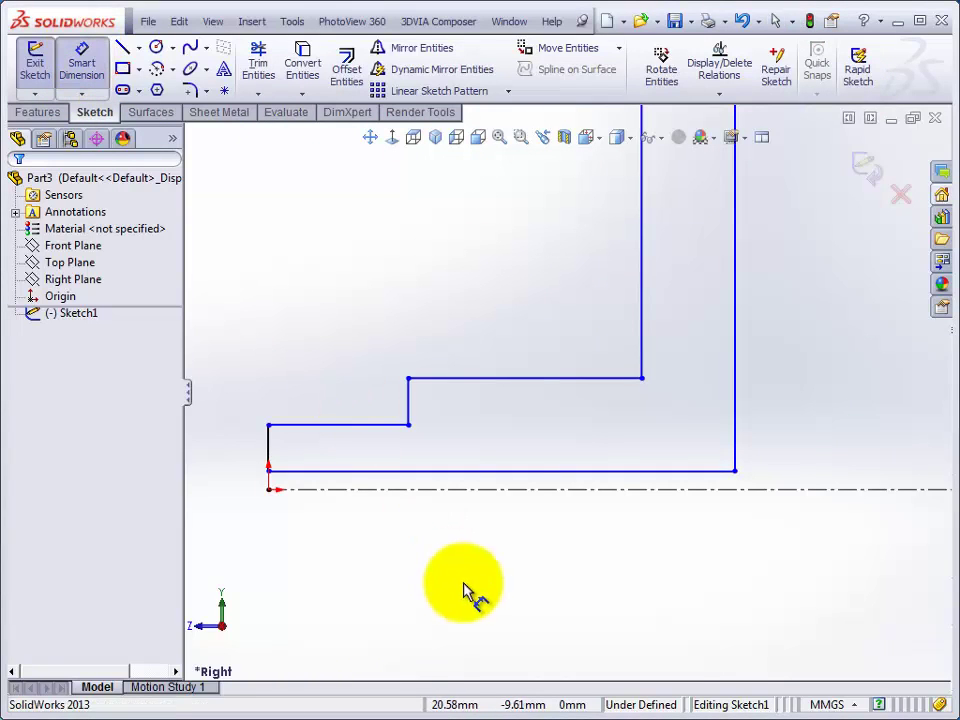
click(525, 472)
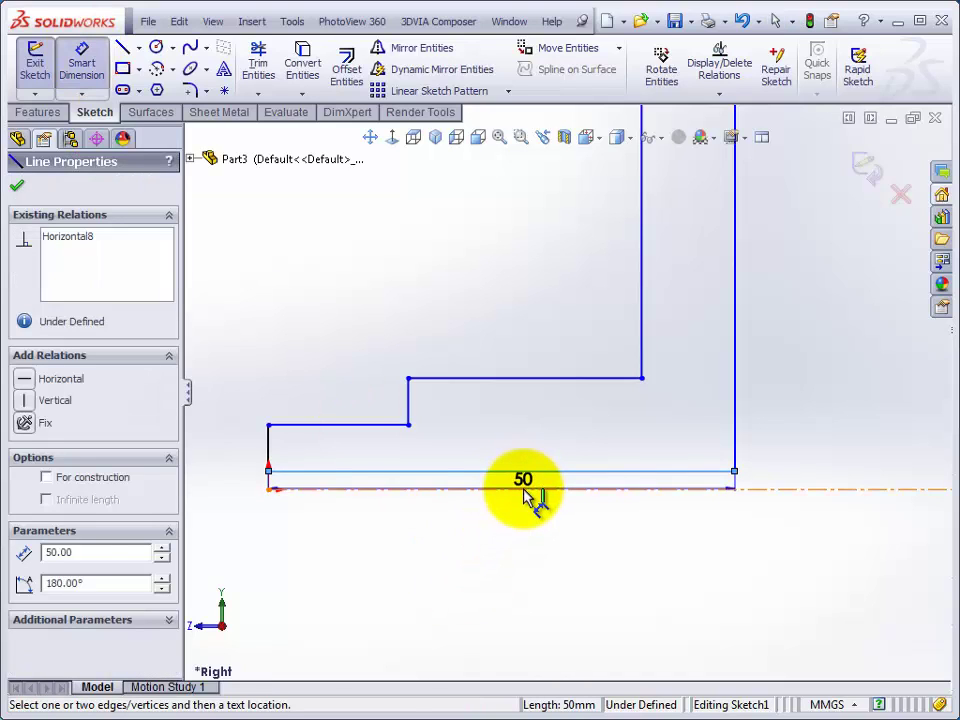
click(523, 489)
click(790, 540)
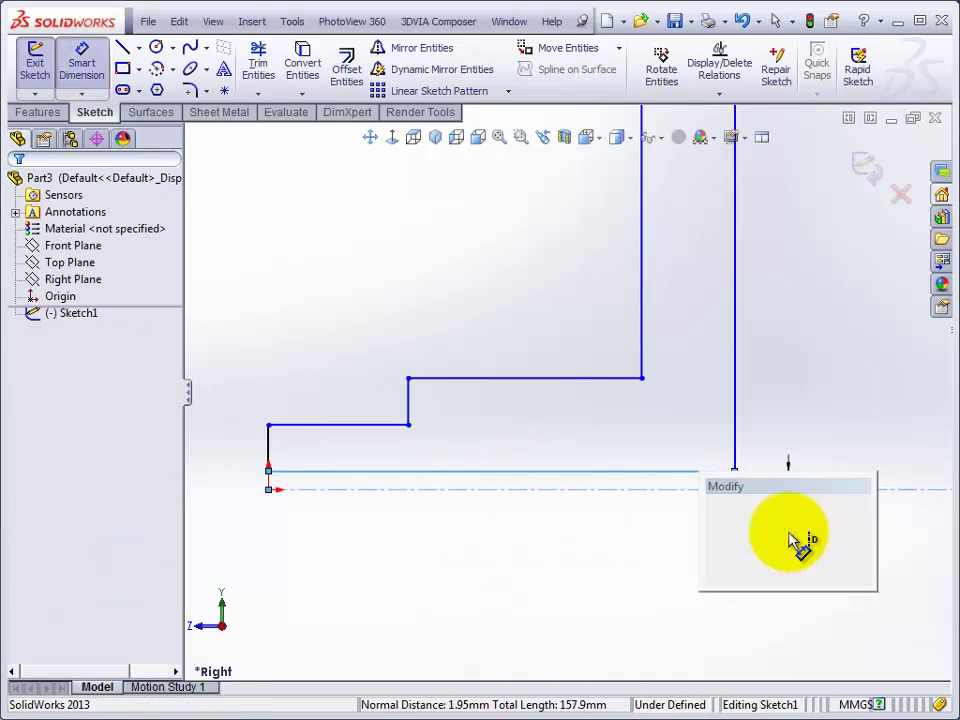
text(5)
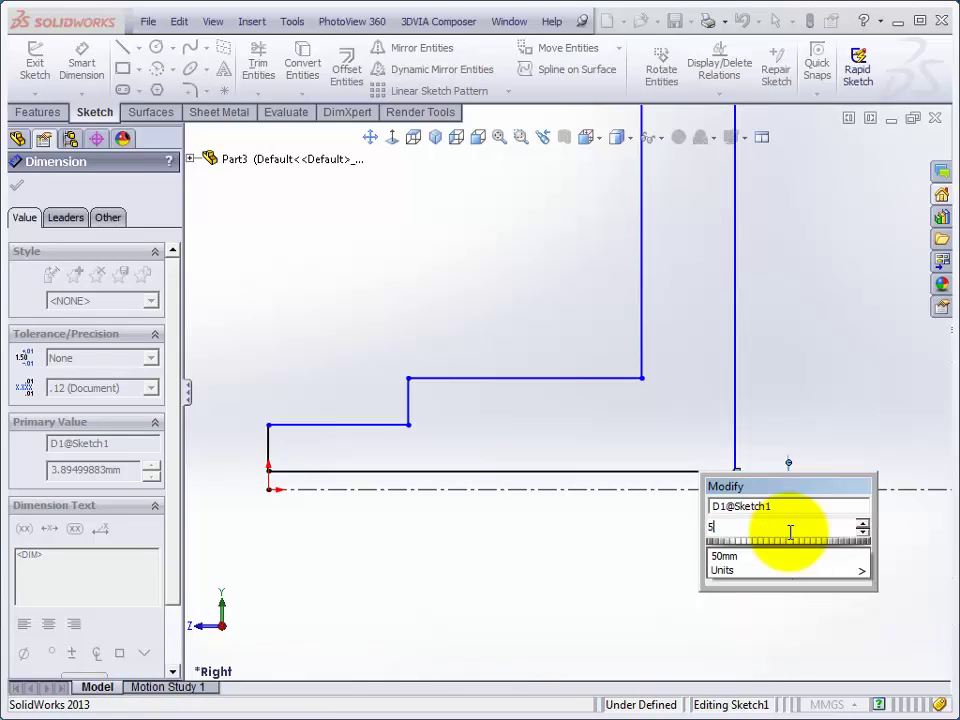
key(Return)
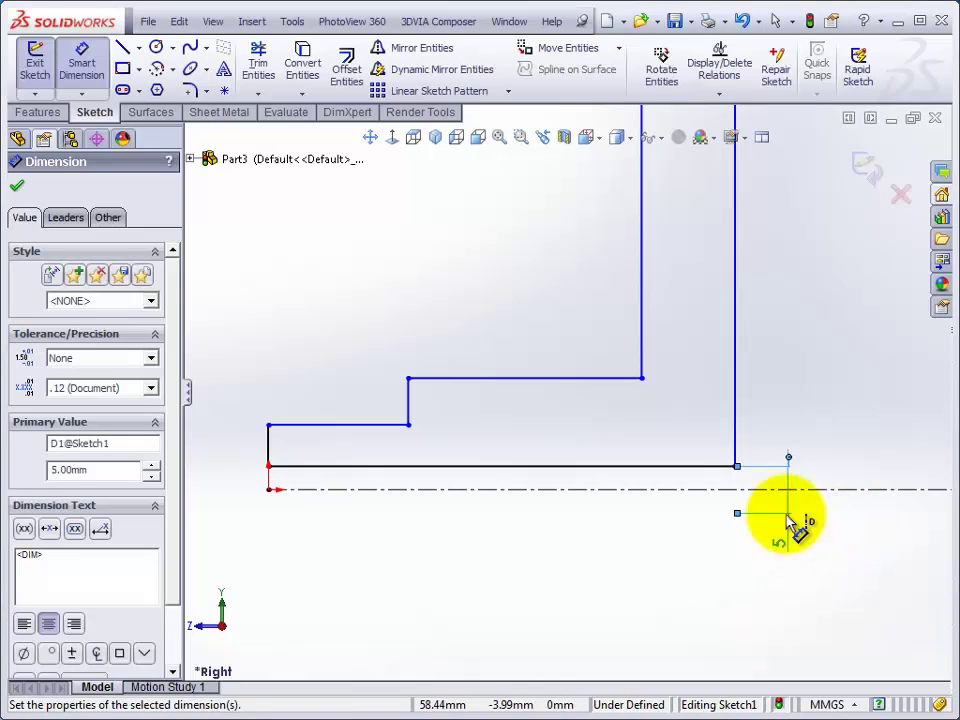
key(ctrl+z)
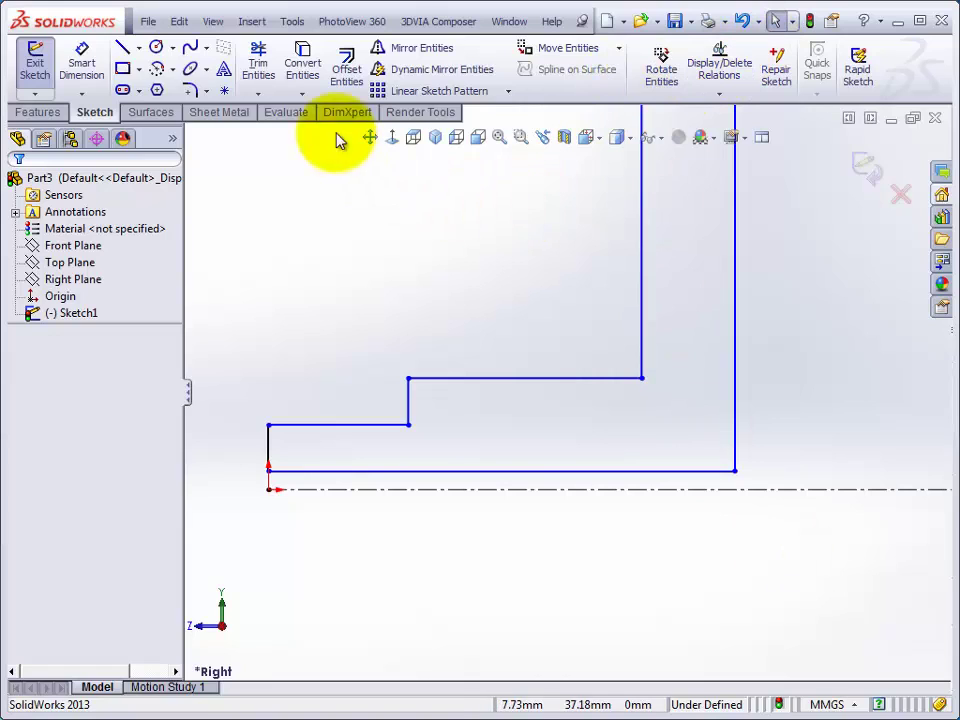
- Re-apply the 5 mm bottom-edge-to-centreline dimension, fit the view, and bring up the reference drawing
click(515, 471)
click(461, 489)
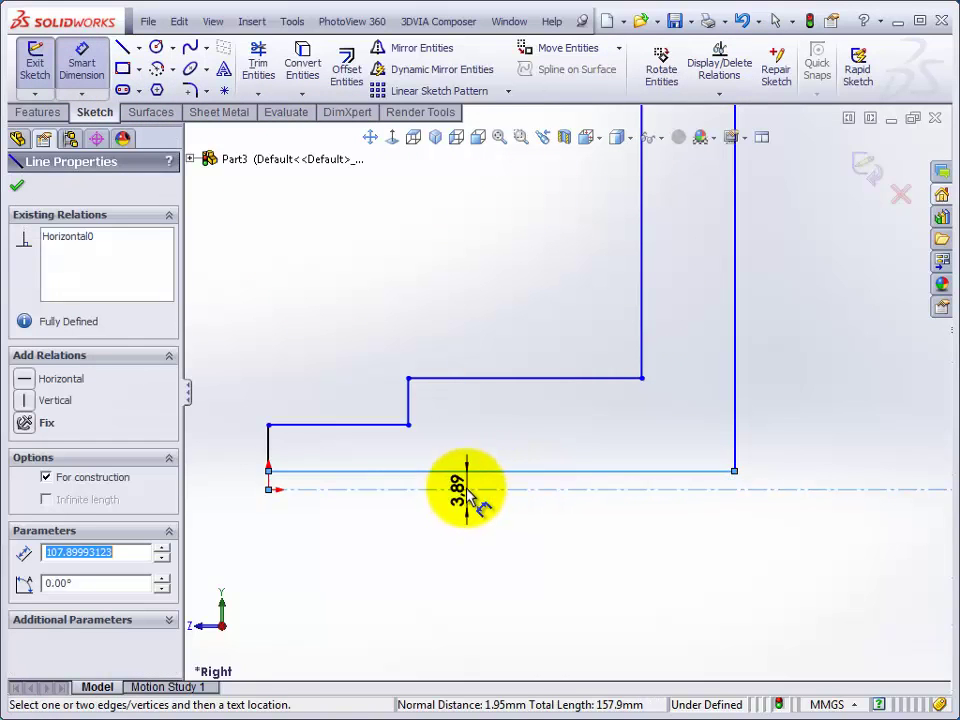
click(442, 482)
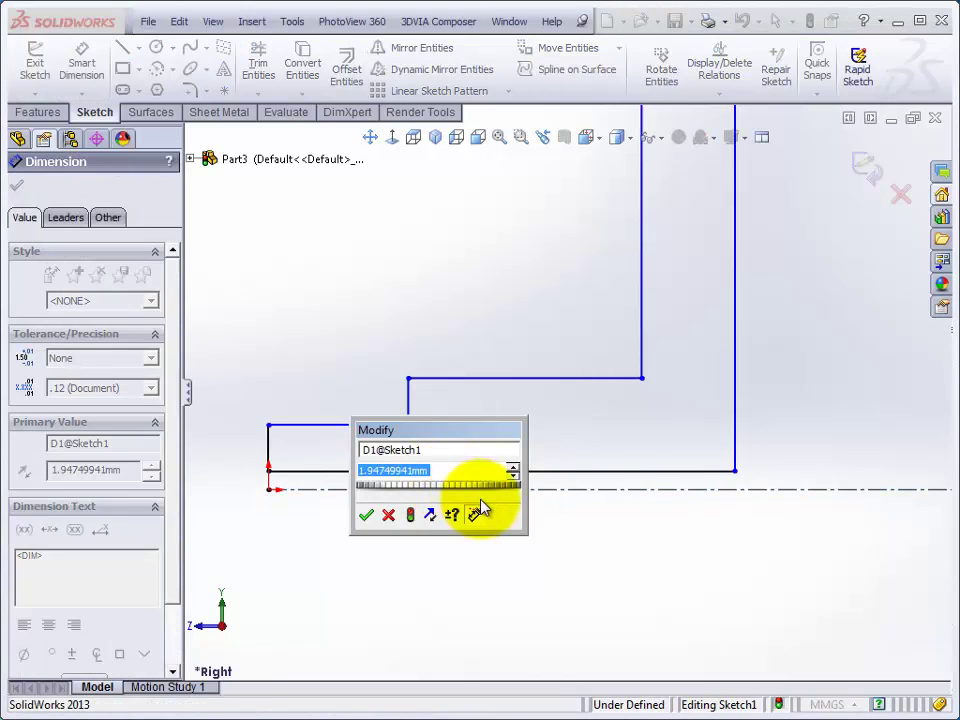
text(5)
key(Return)
click(481, 507)
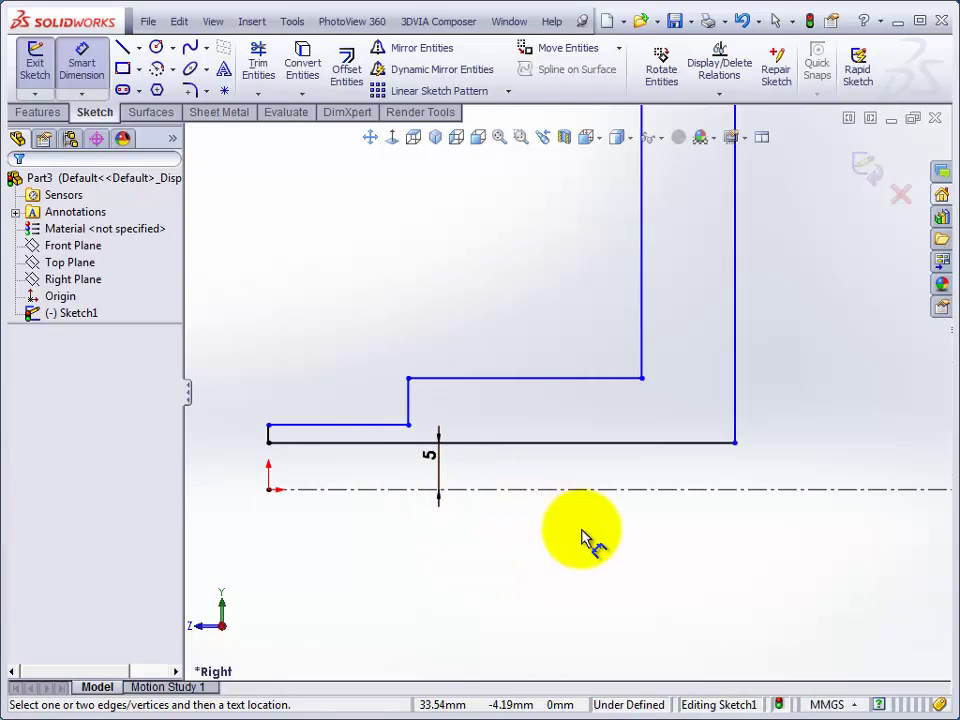
key(f)
scroll(634, 289, up, 2)
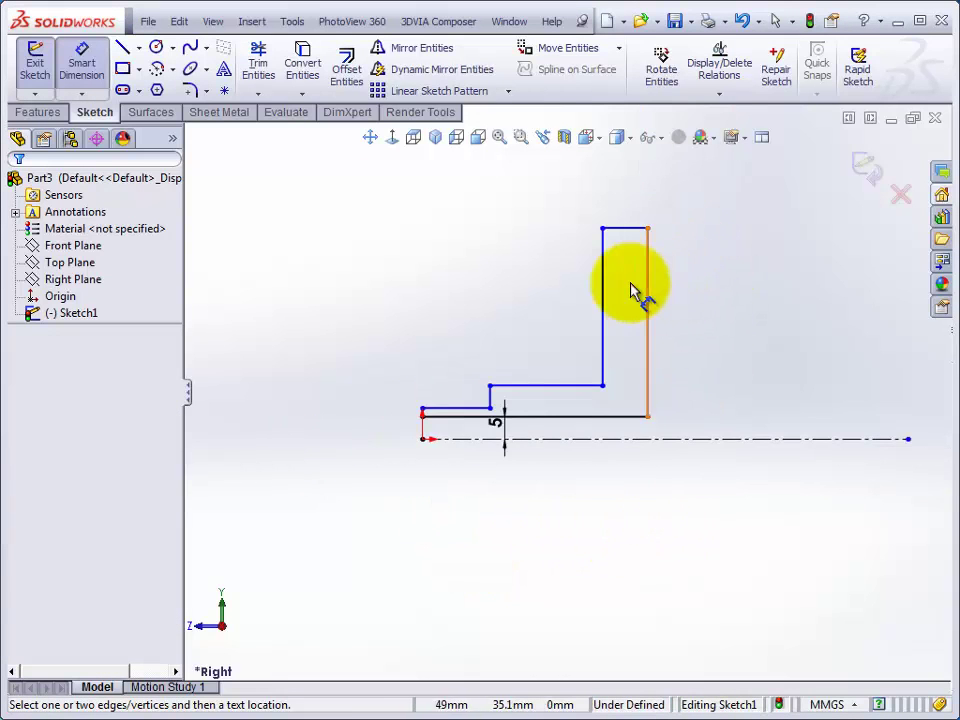
scroll(621, 349, down, 2)
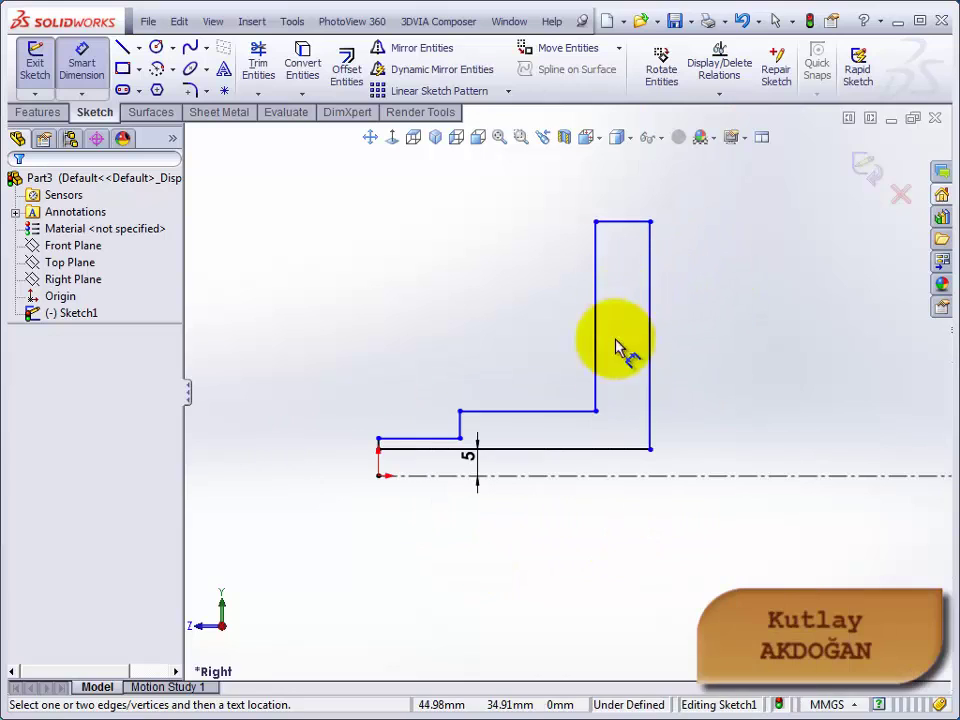
click(210, 690)
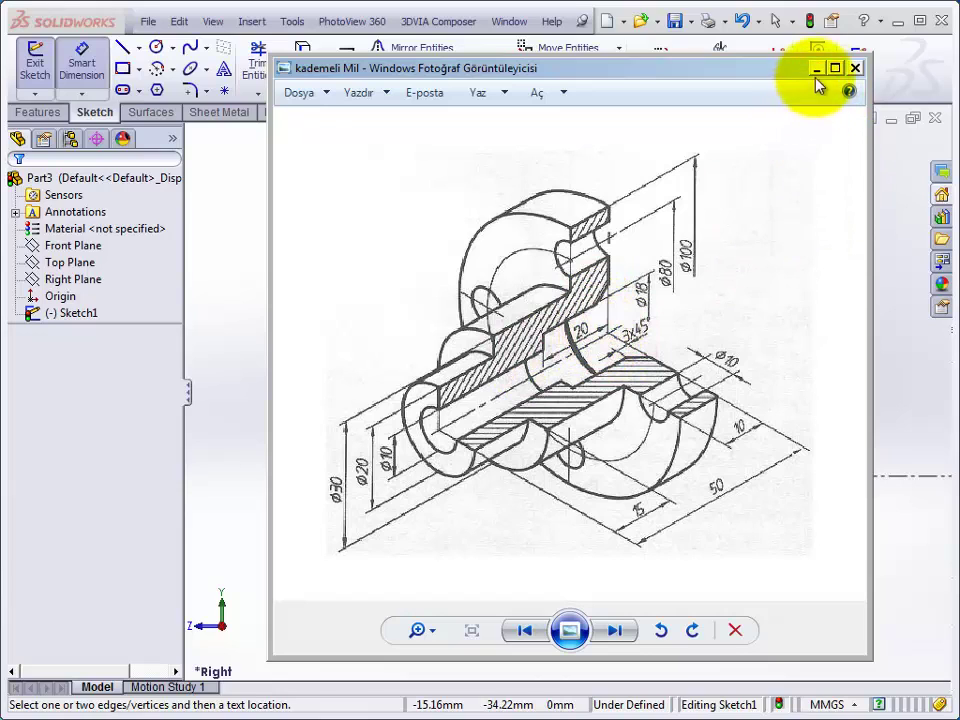
- Minimize Photo Viewer after checking the drawing to return to Sketch1
click(816, 68)
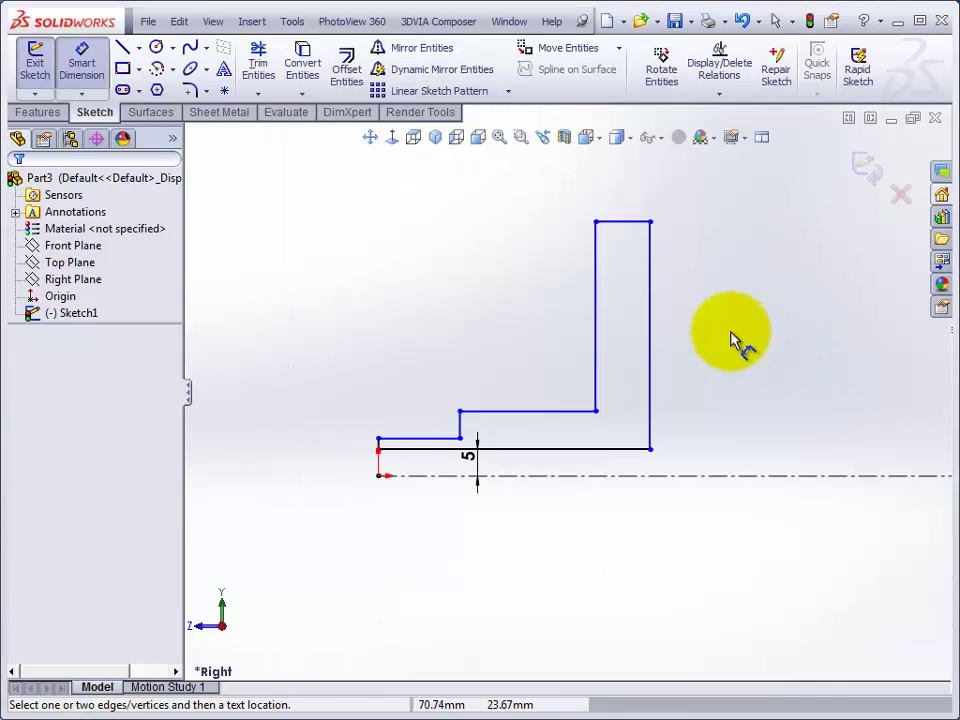
- Draw a corner rectangle starting at the profile's lower-right corner
click(124, 70)
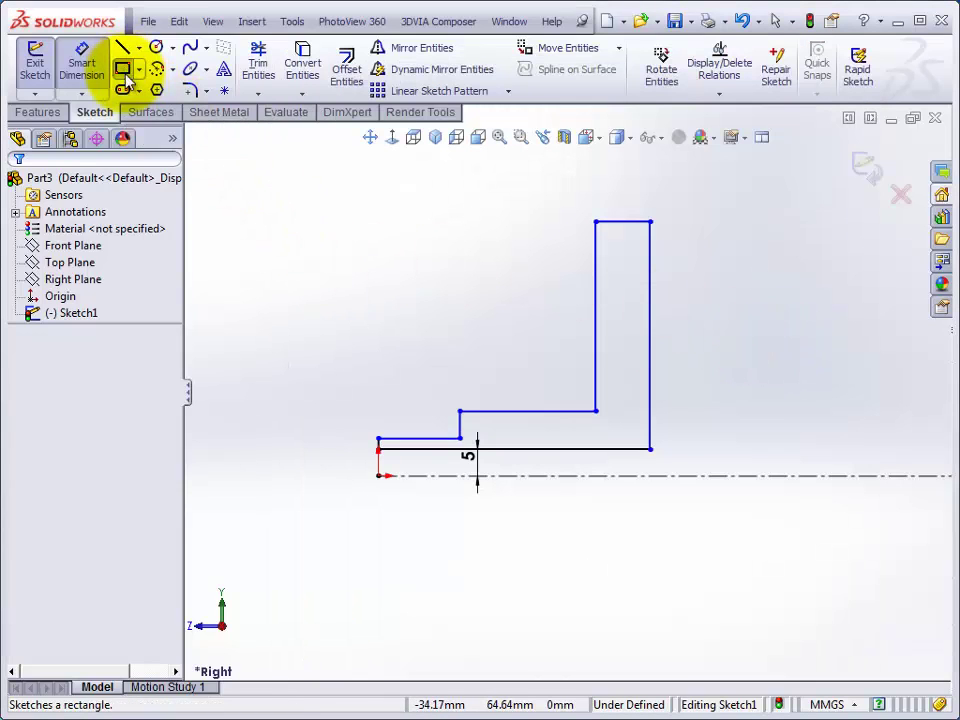
click(650, 449)
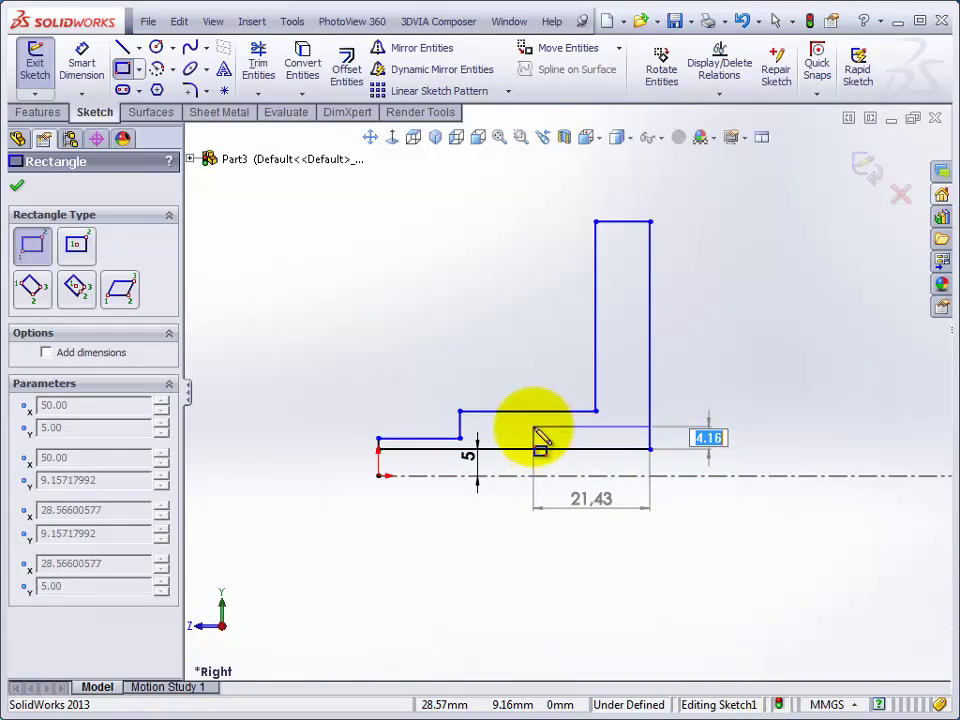
click(533, 425)
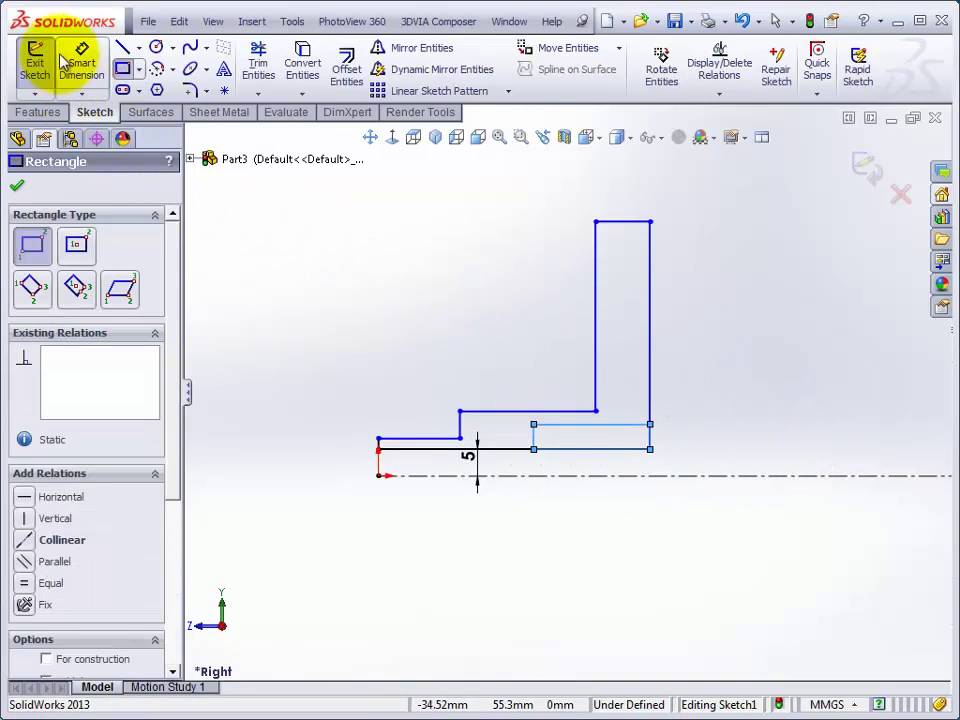
- Dimension the rectangle 4 mm tall and 20 mm wide
click(82, 62)
click(533, 437)
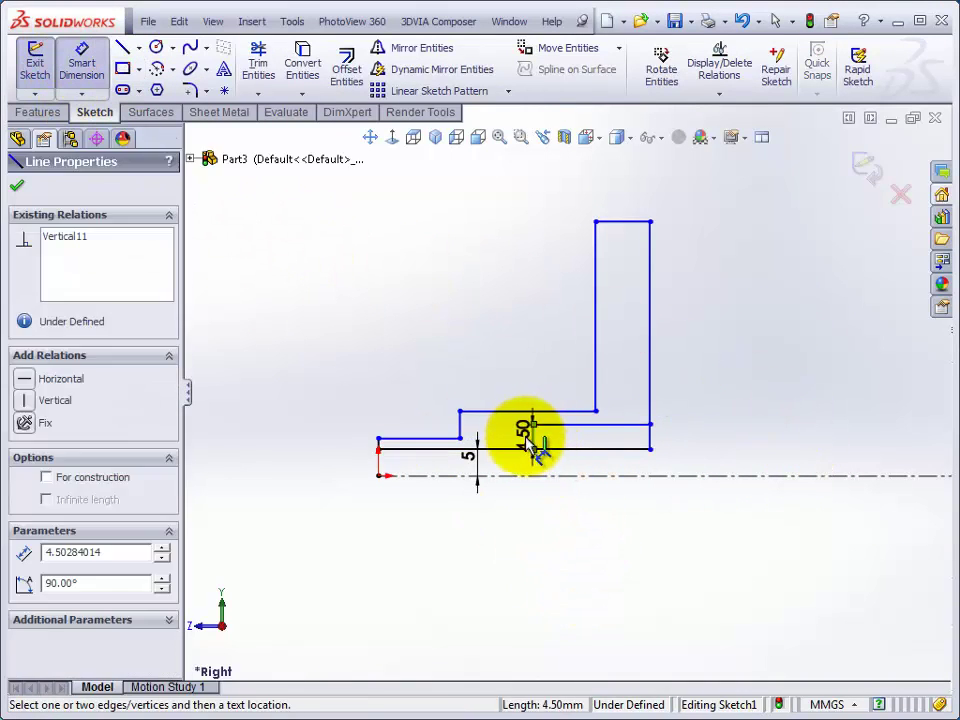
click(512, 447)
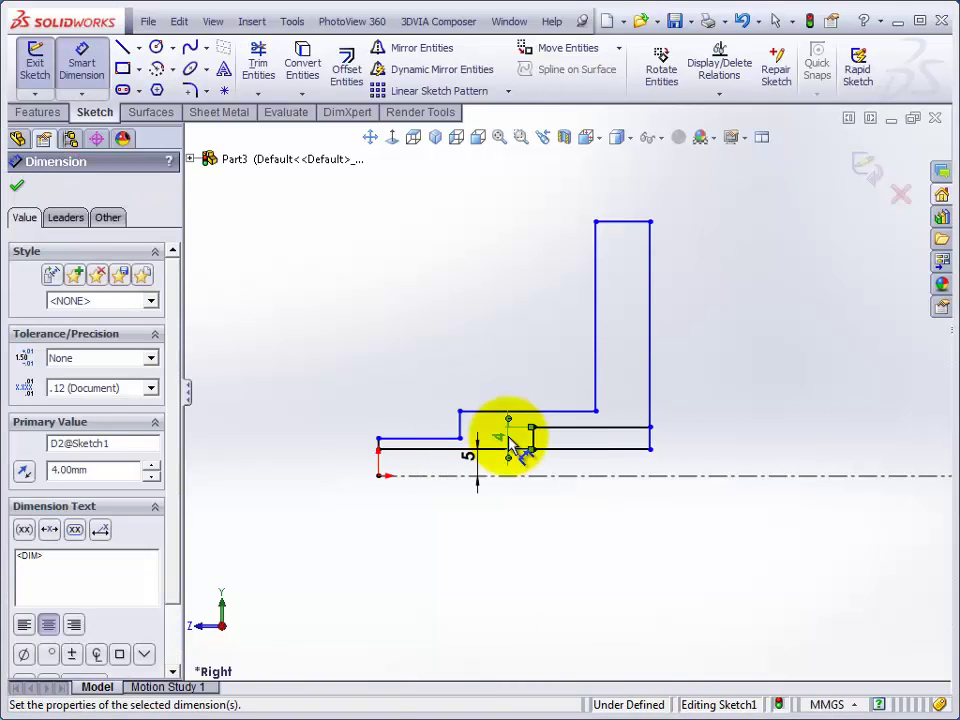
click(600, 440)
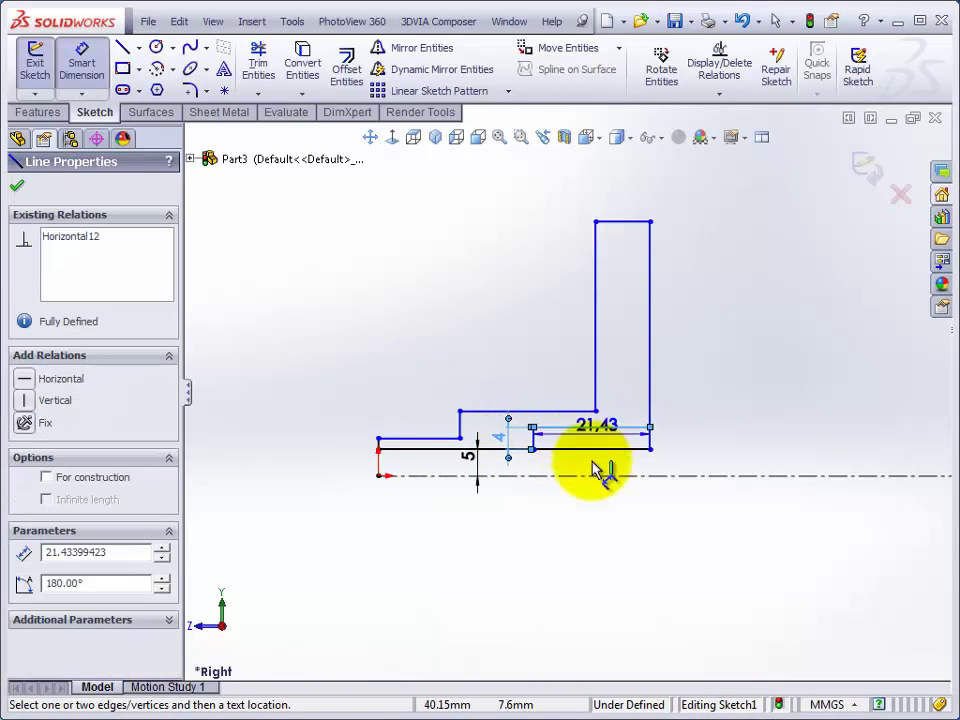
click(594, 508)
text(20)
key(Return)
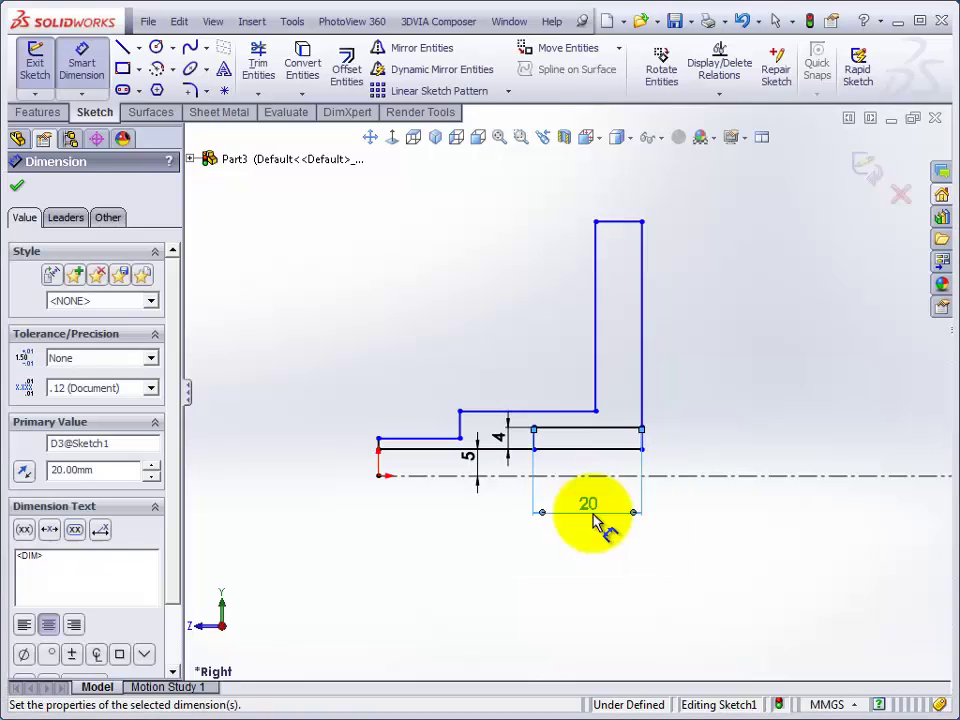
key(Escape)
scroll(585, 462, down, 2)
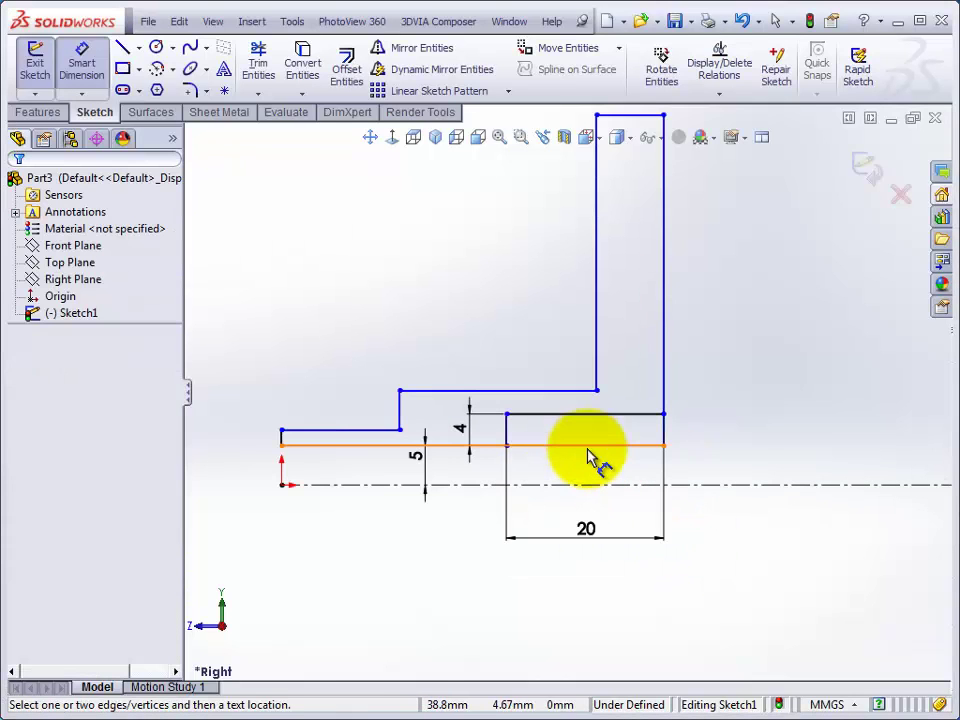
- Power-trim the extra rectangle and profile lines to leave the 4 mm step, then recheck the drawing
click(258, 66)
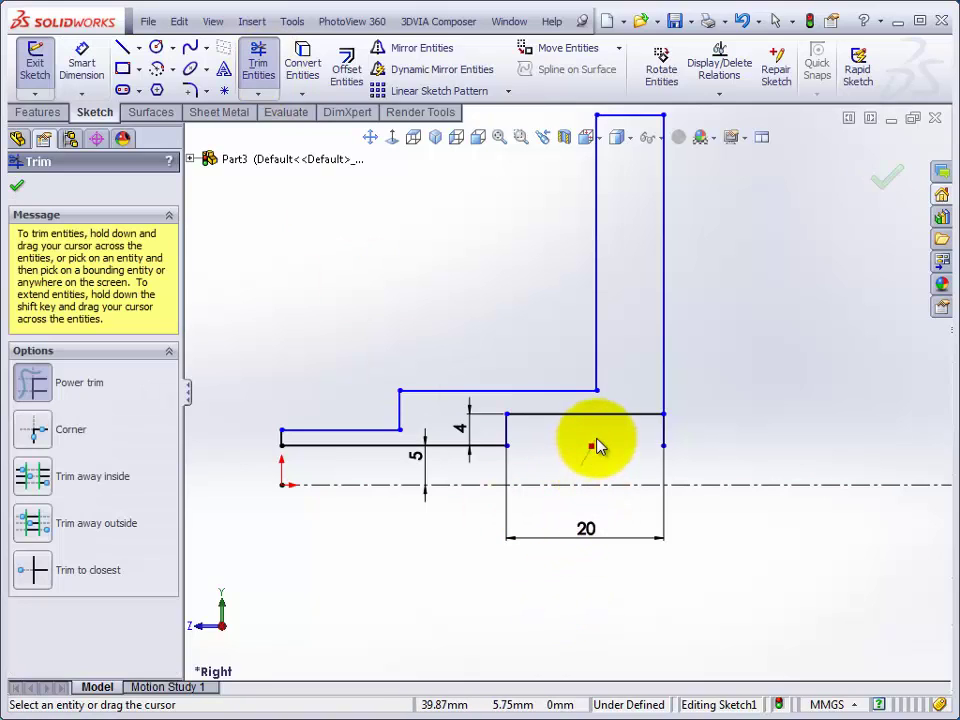
scroll(776, 478, up, 2)
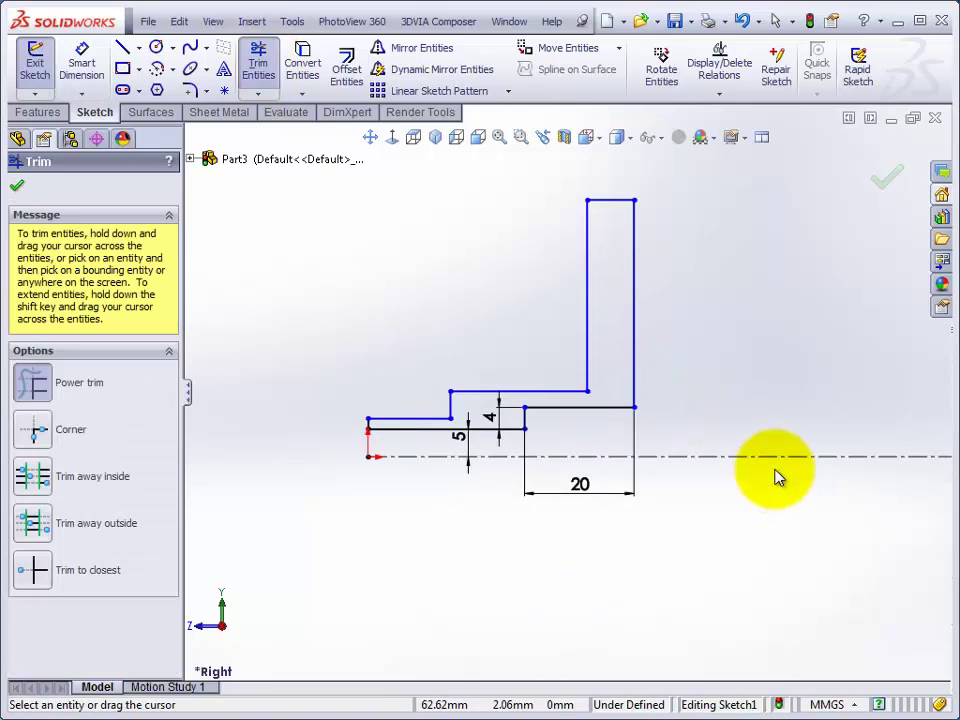
scroll(630, 313, down, 2)
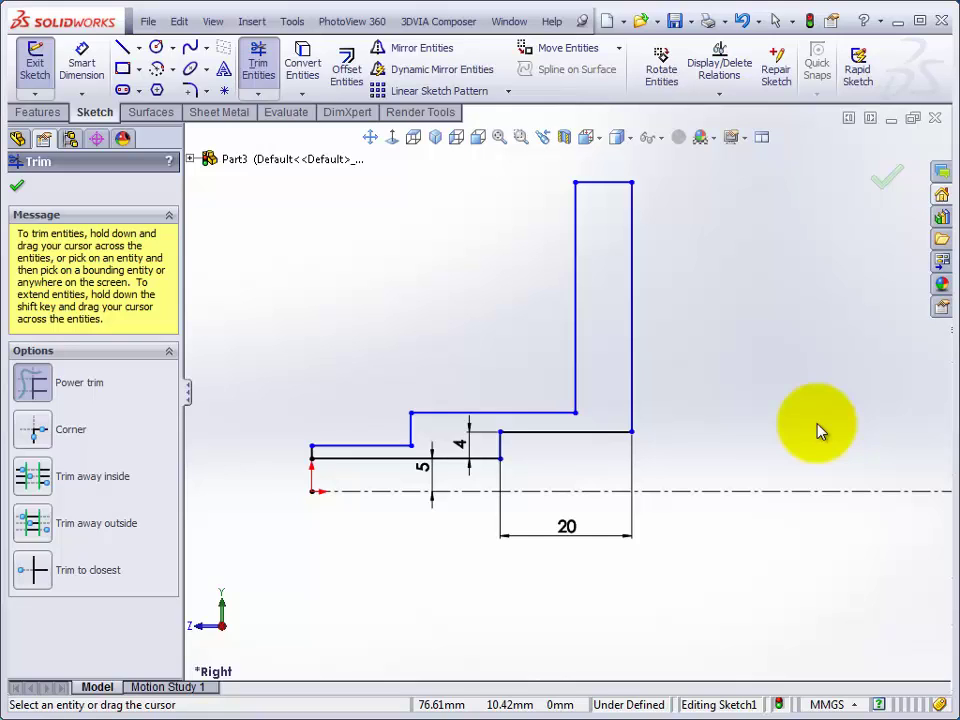
click(19, 188)
key(alt+Tab)
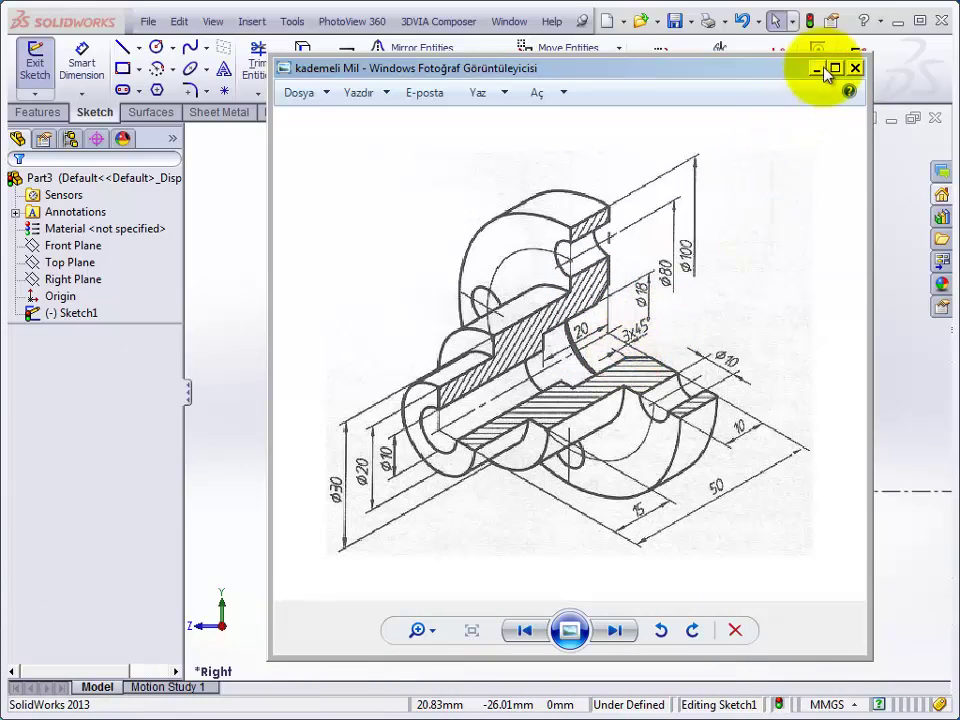
- Apply a 3 mm, 45° angle-distance sketch chamfer to the corner below the flange
click(818, 69)
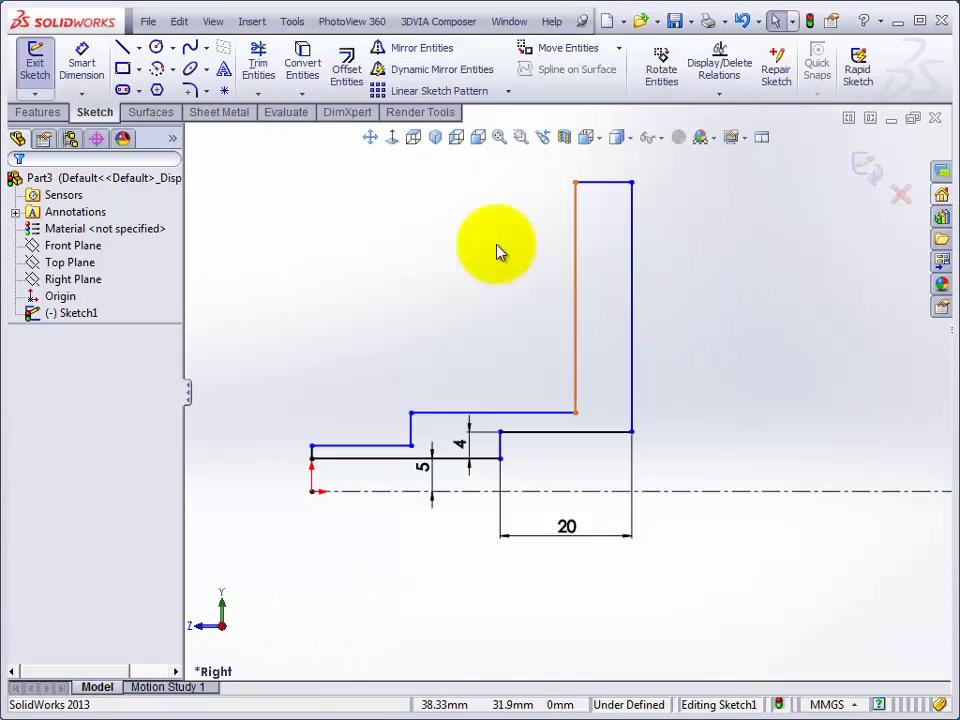
click(207, 92)
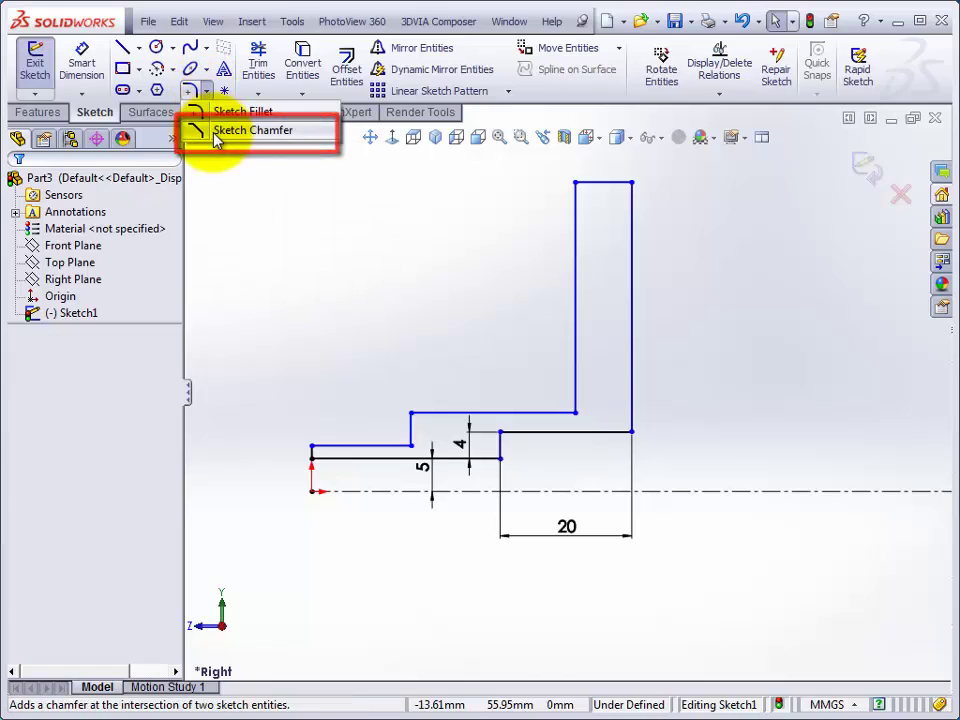
click(270, 135)
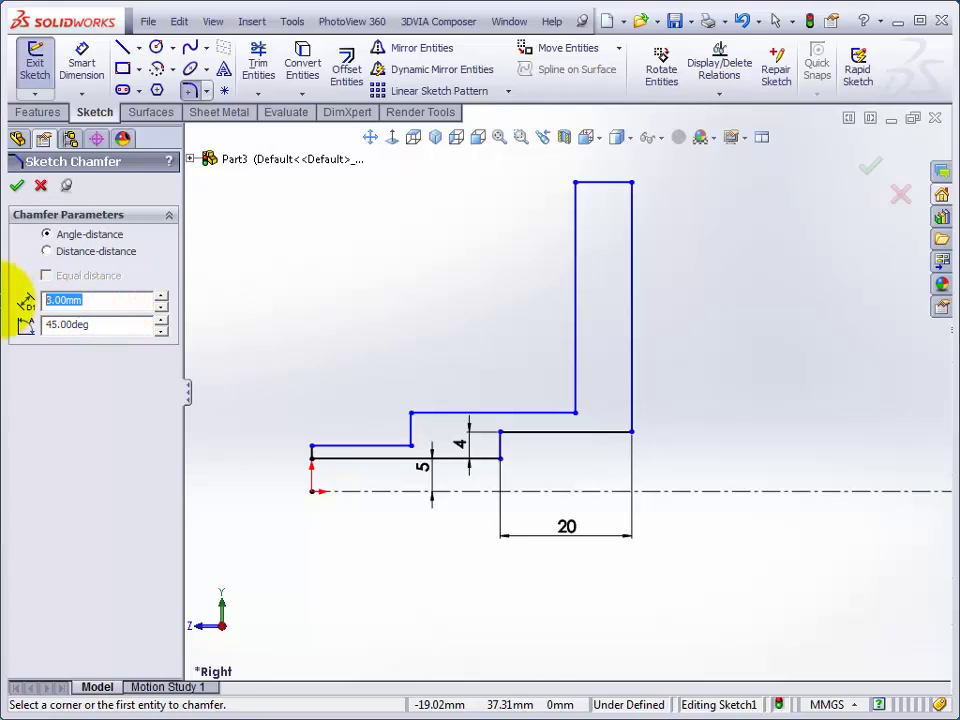
key(Tab)
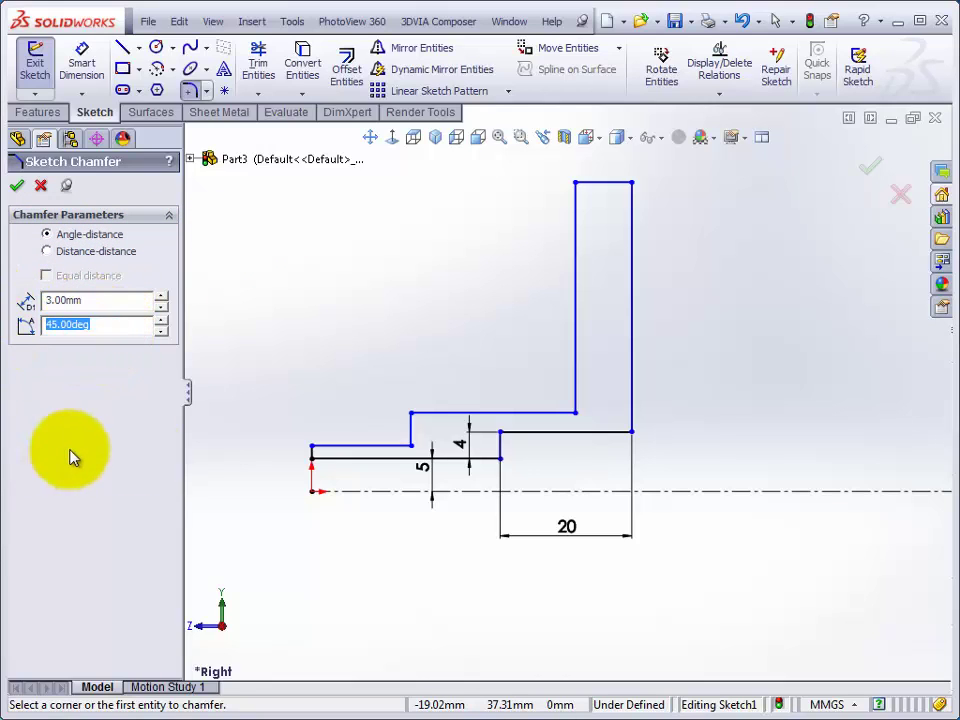
click(632, 434)
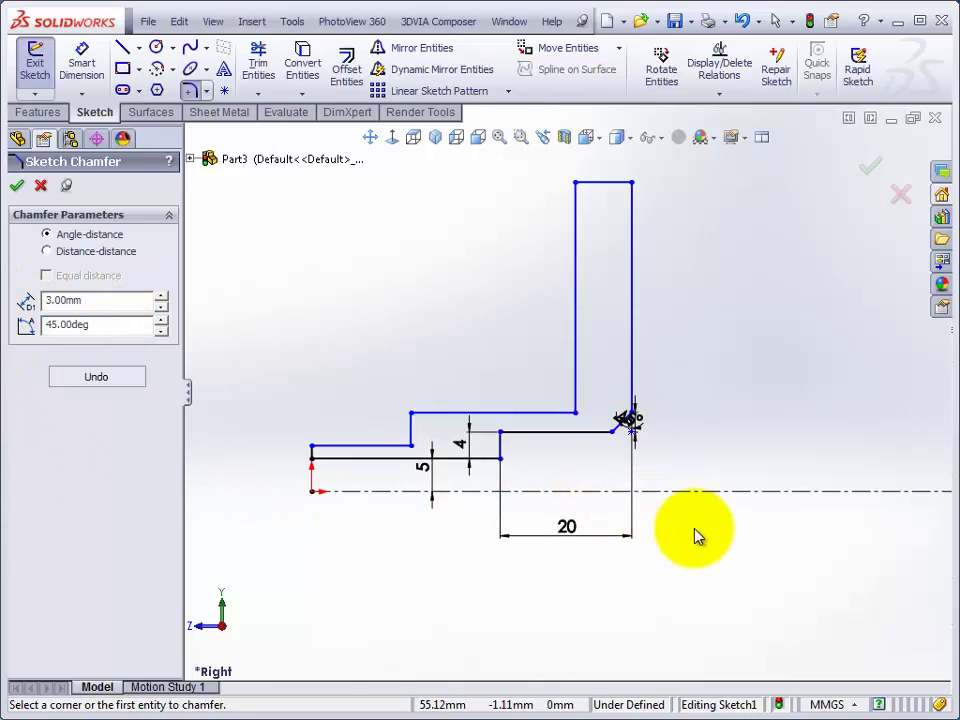
click(634, 418)
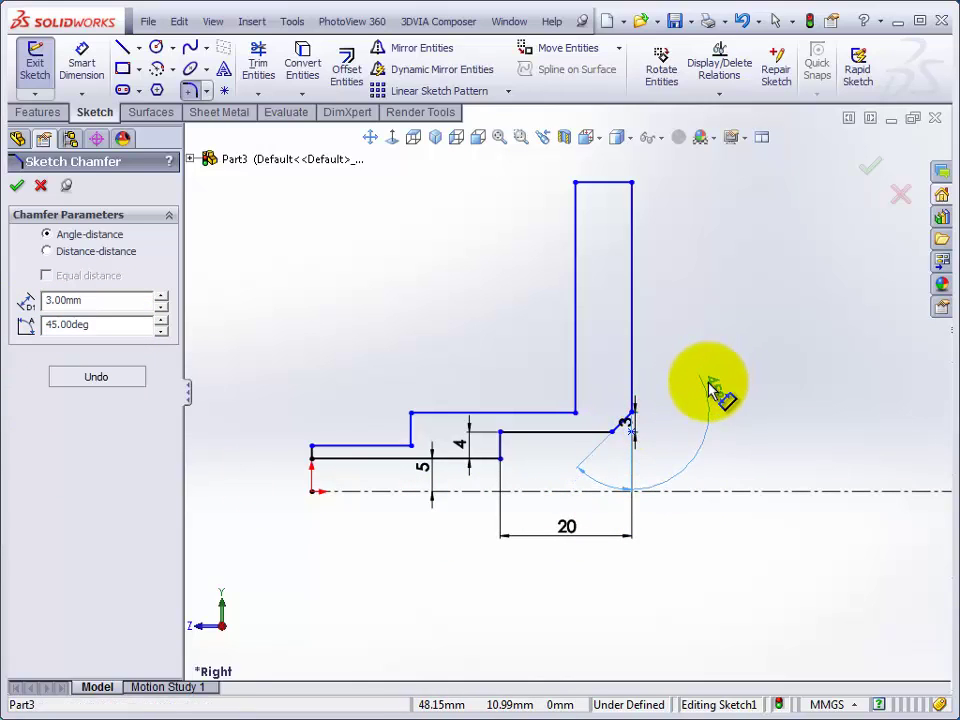
click(634, 428)
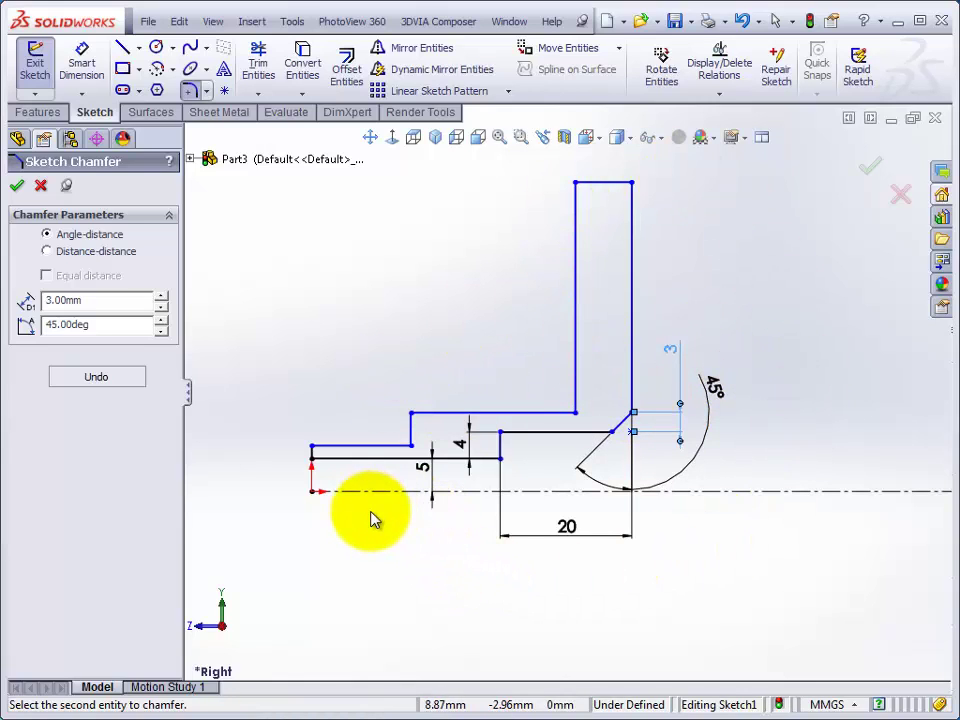
click(17, 185)
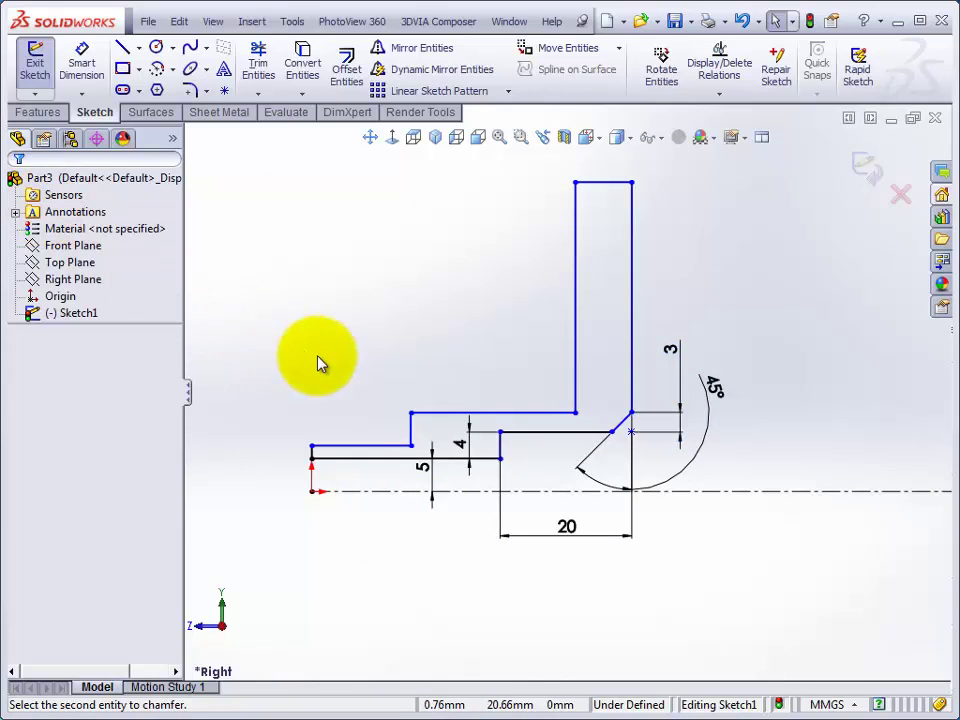
- Relate the sketch origin and the profile's left-end points so they line up vertically
scroll(345, 470, down, 3)
scroll(380, 490, down, 3)
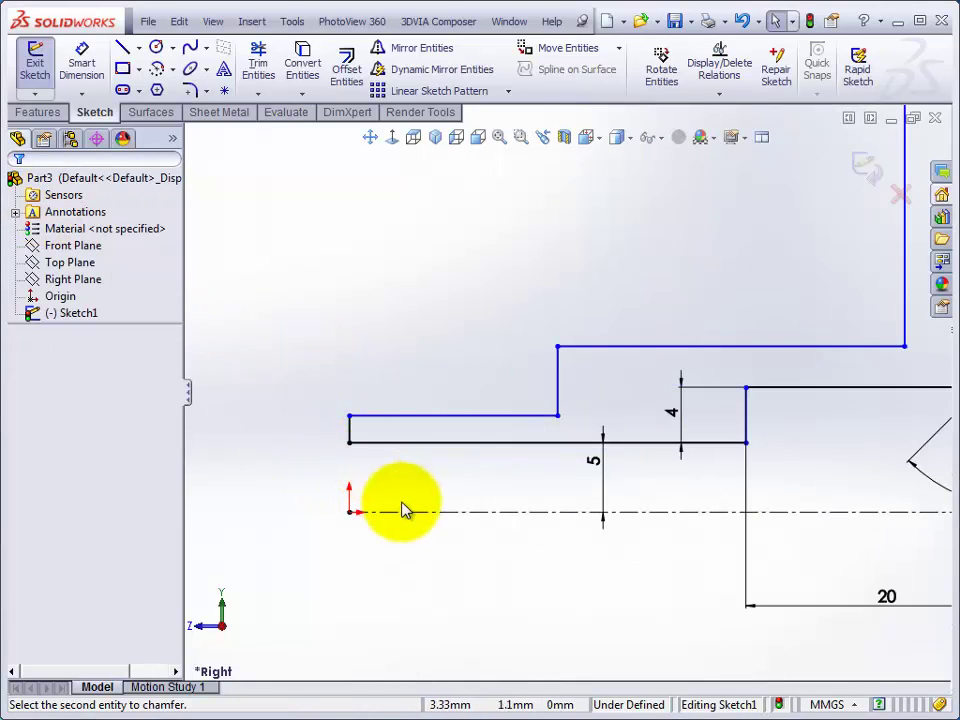
click(350, 514)
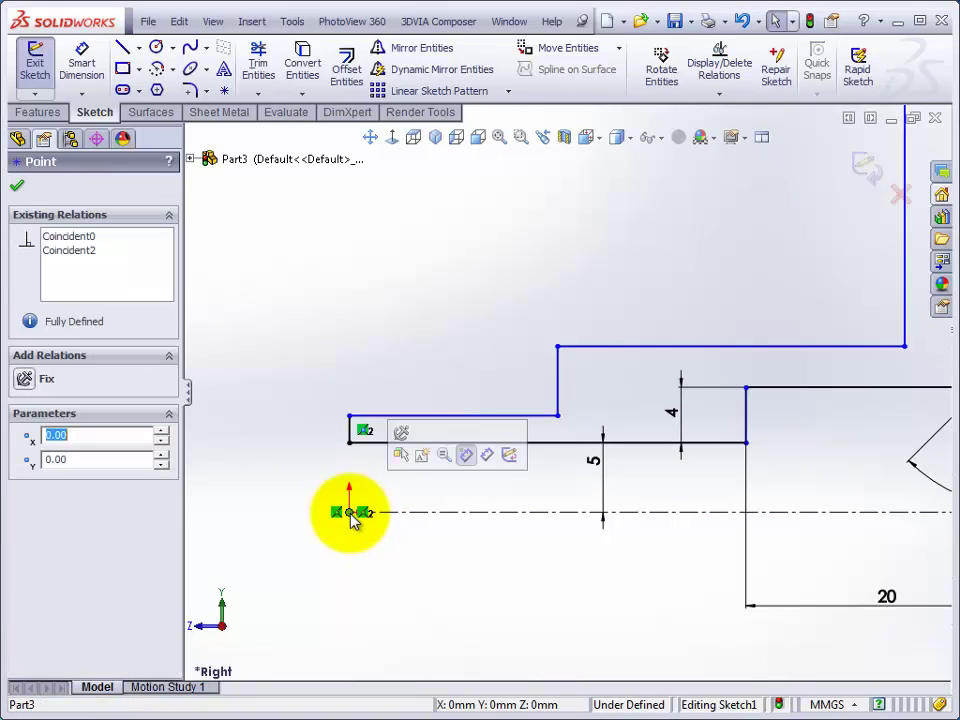
ctrl+click(350, 430)
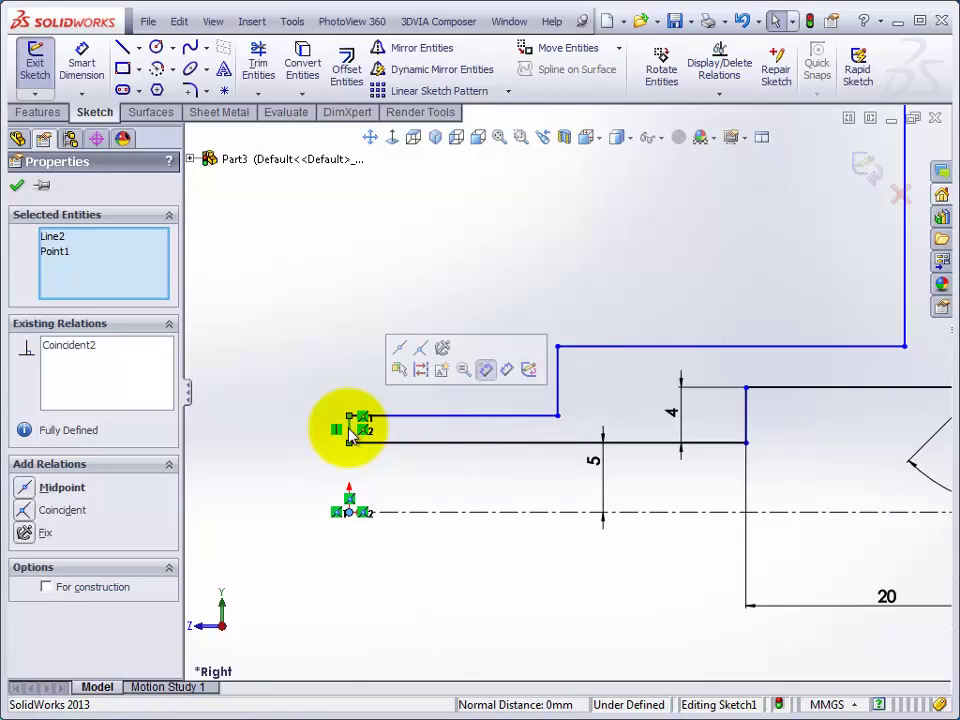
click(330, 358)
click(350, 514)
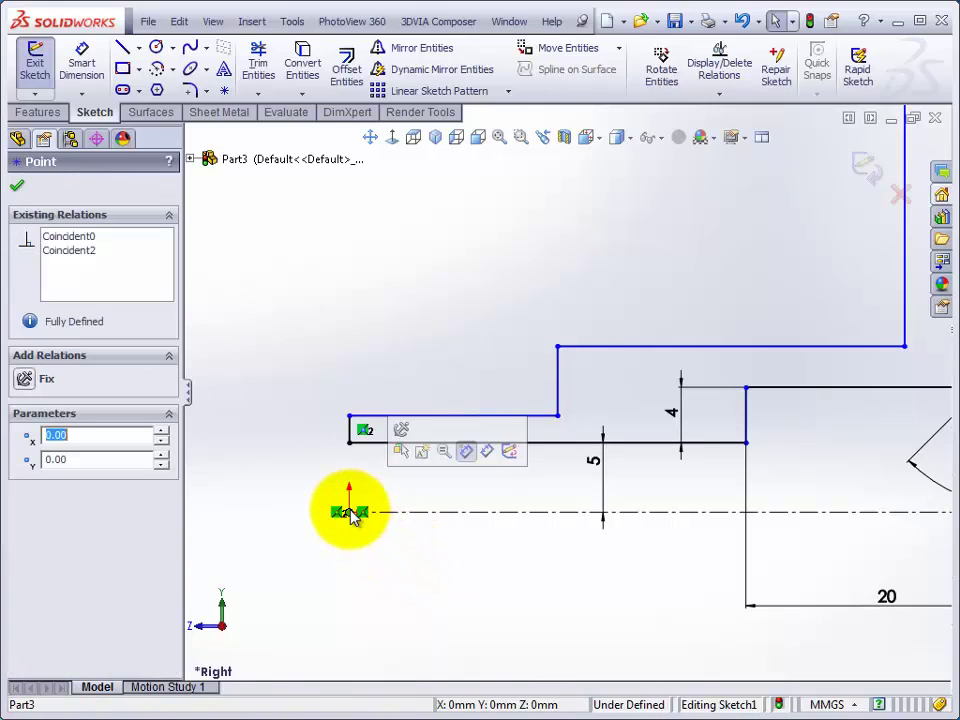
ctrl+scroll(360, 468, down, 2)
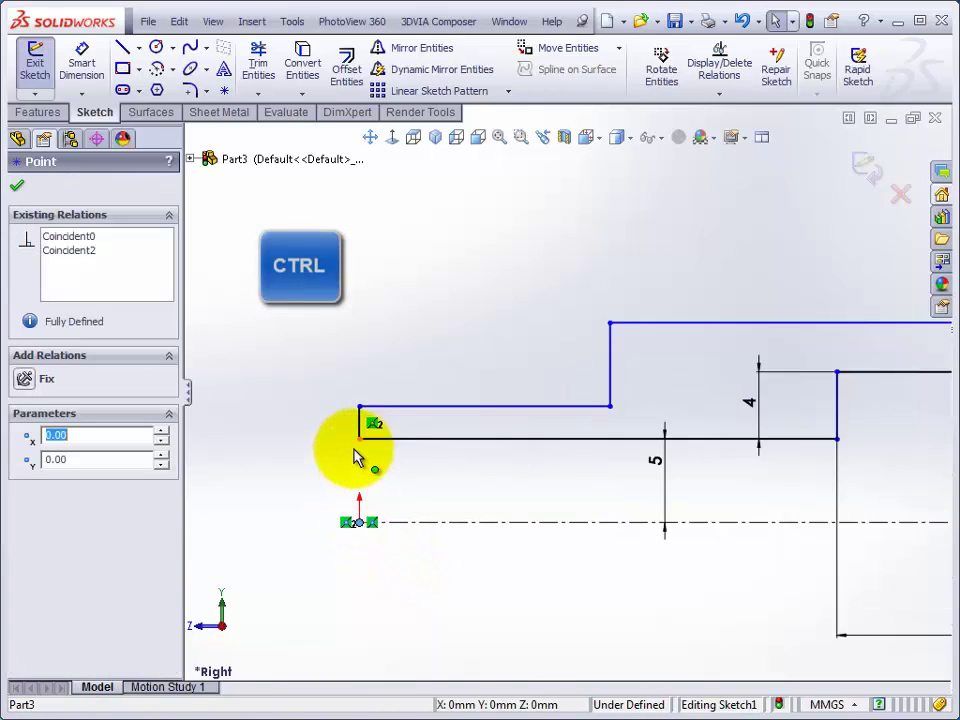
ctrl+click(371, 397)
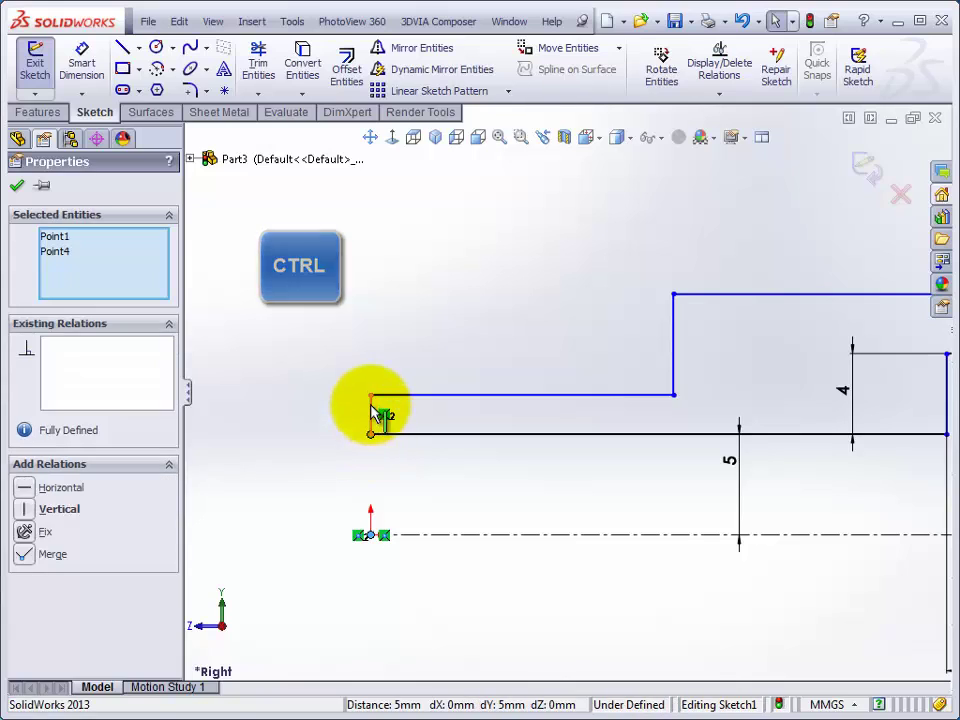
ctrl+click(371, 395)
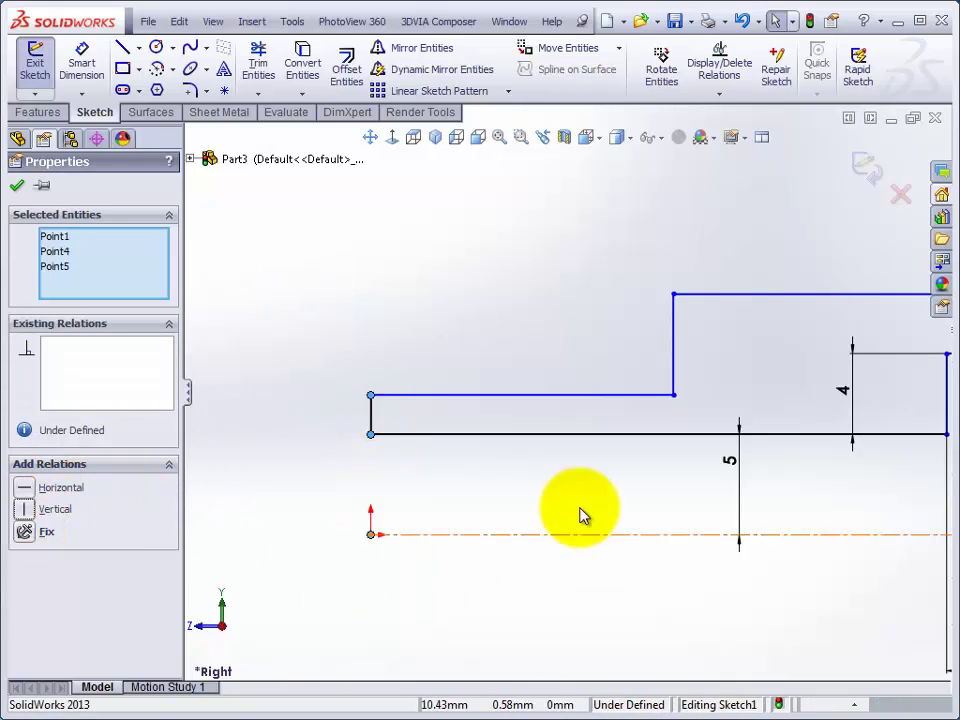
click(17, 185)
- Place a 45° angular dimension between the flange chamfer line and the axis
scroll(489, 516, up, 2)
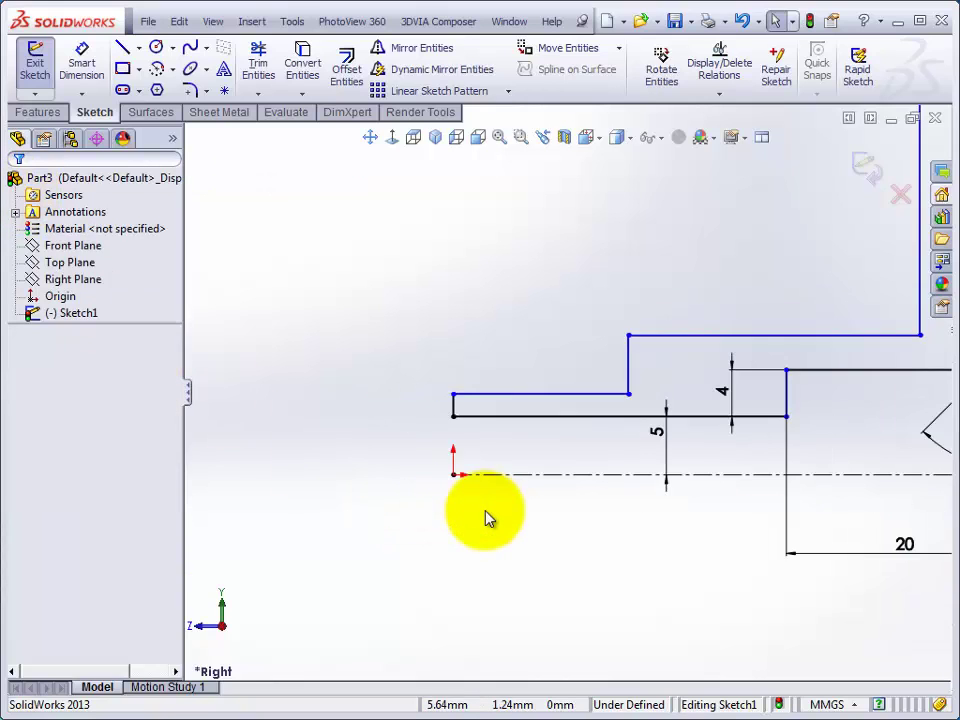
scroll(487, 514, up, 3)
scroll(500, 510, up, 3)
scroll(806, 268, down, 2)
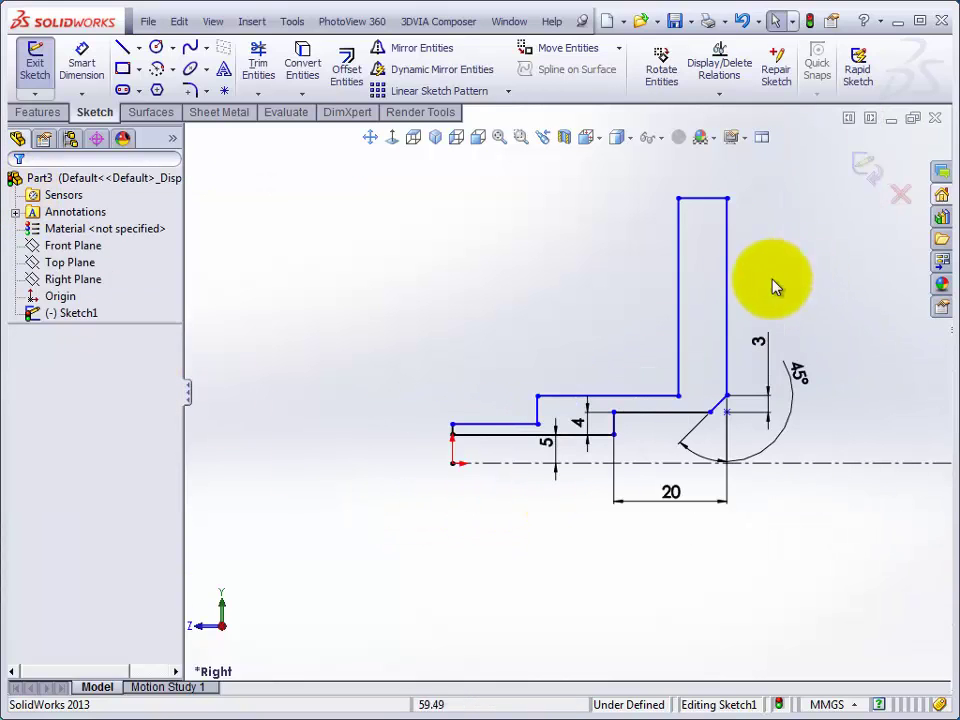
scroll(774, 285, down, 2)
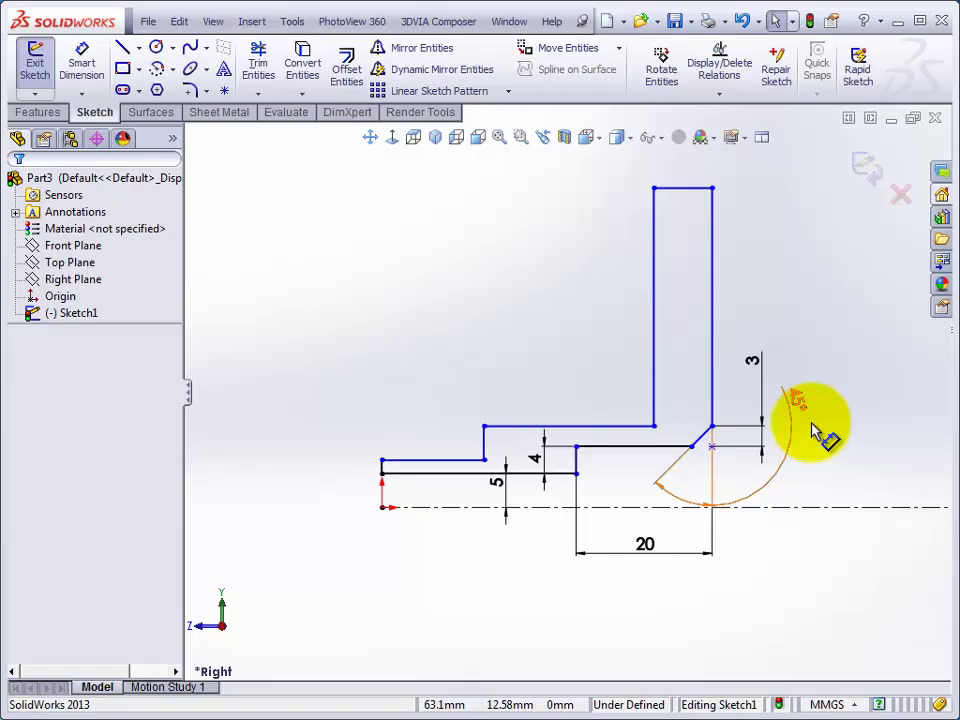
click(812, 430)
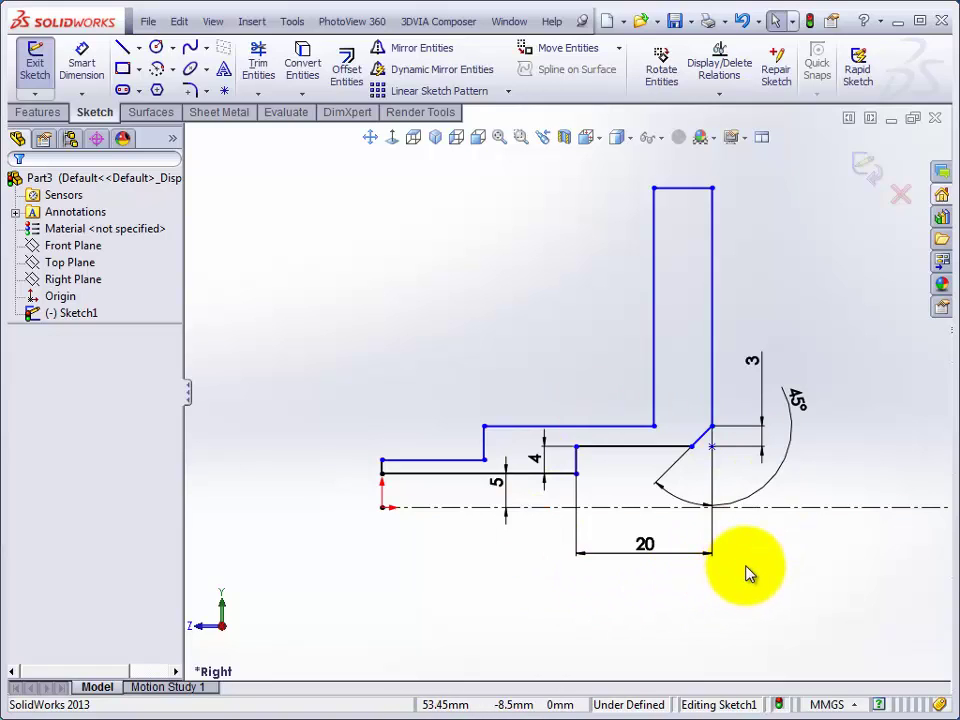
- Place the 20 length dimension, compare the profile with the reference drawing, and exit the sketch
click(438, 140)
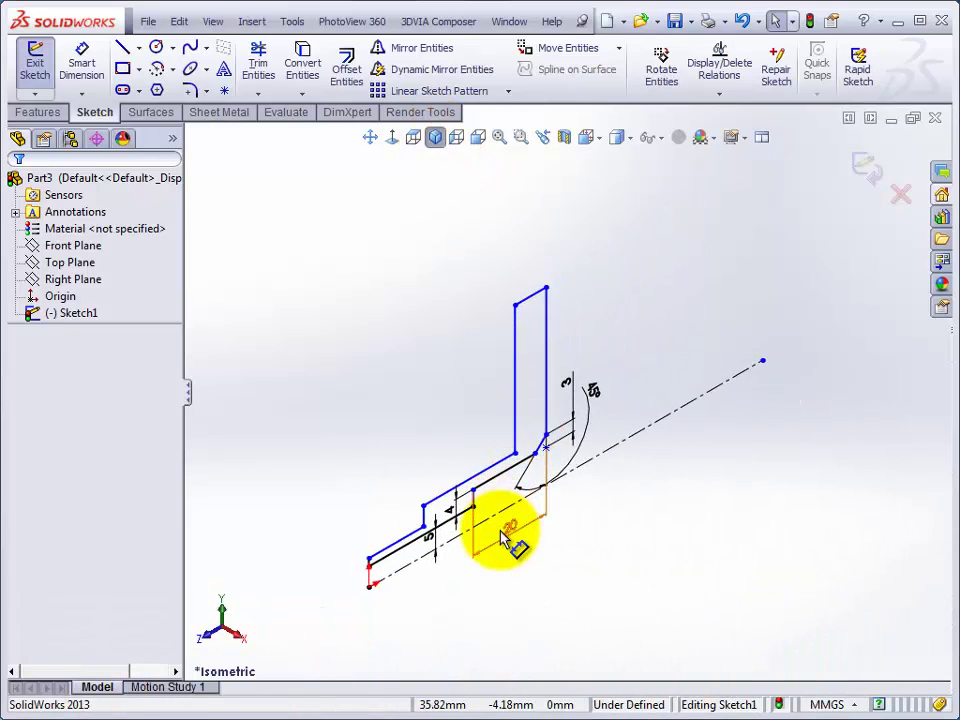
click(510, 555)
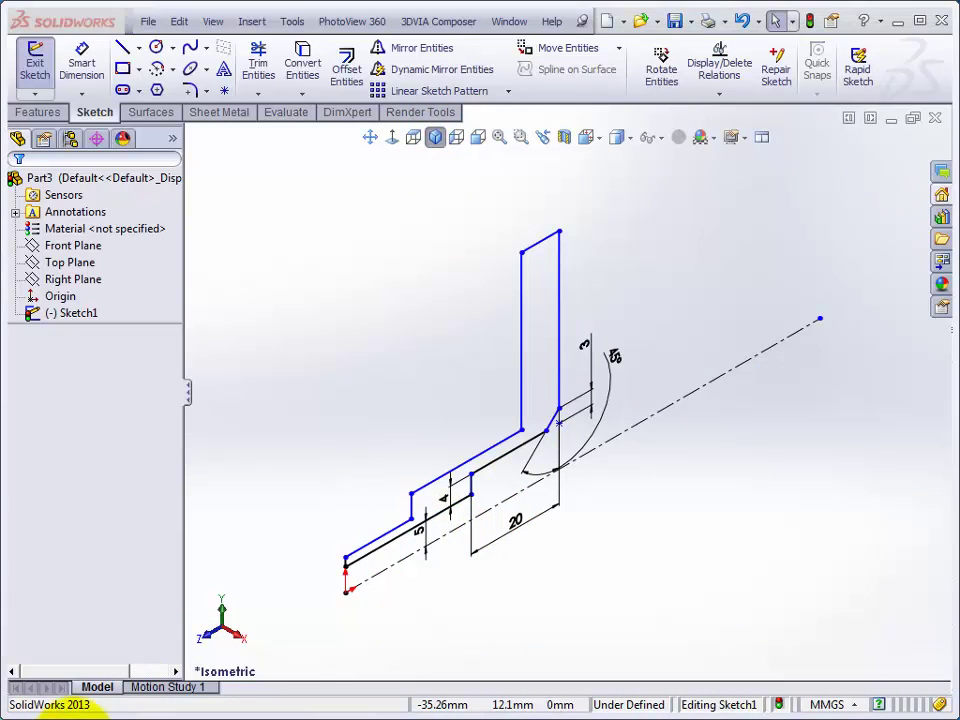
click(85, 714)
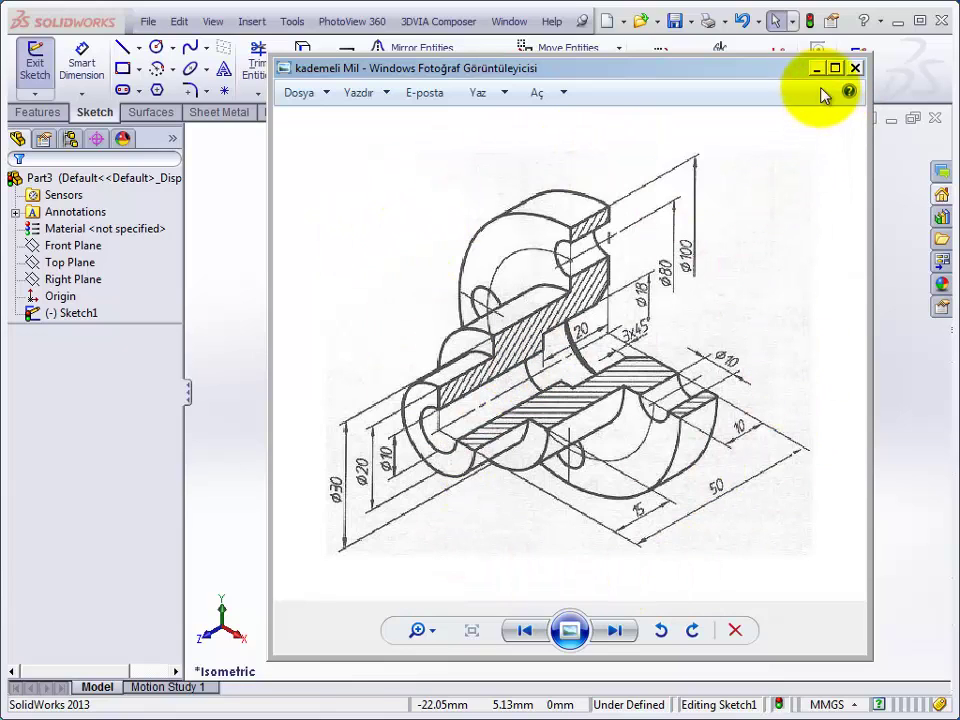
key(alt+Tab)
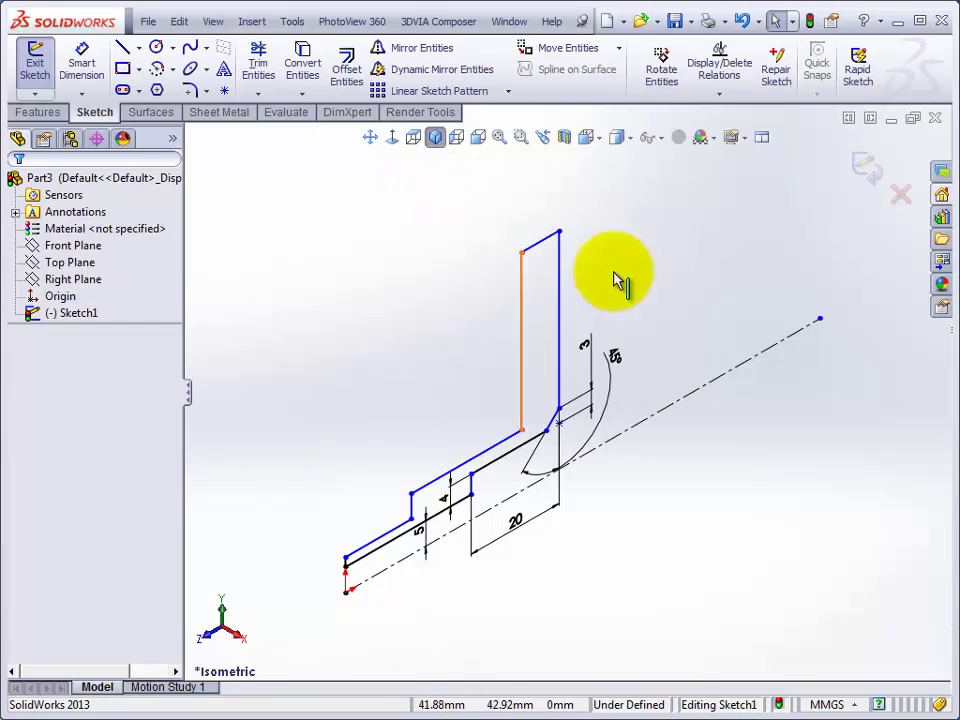
key(ctrl+b)
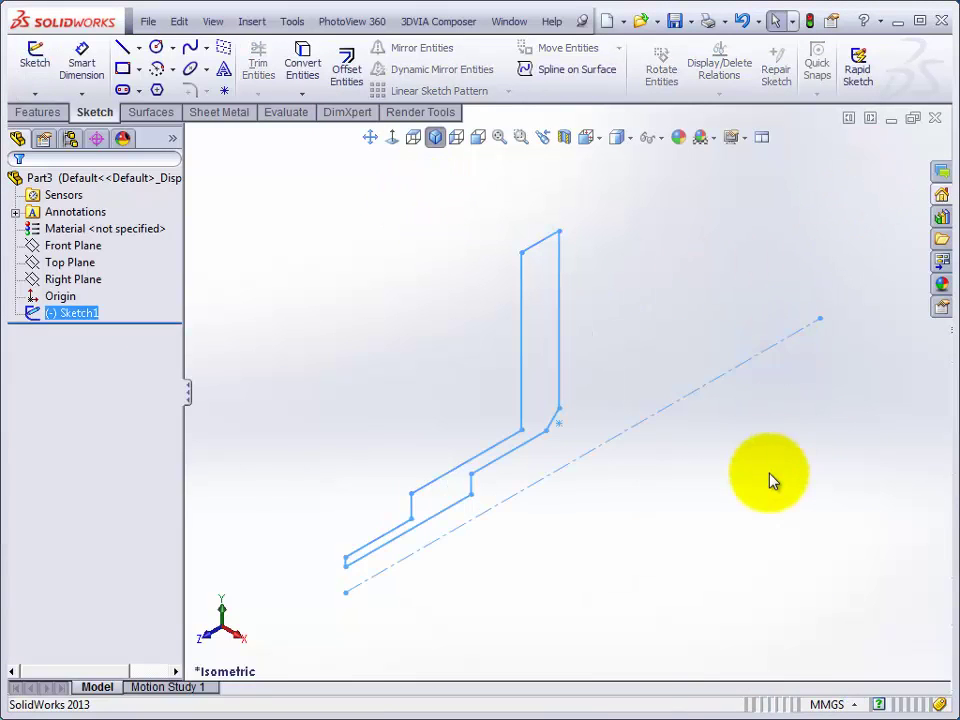
- Deselect the sketch and start Revolved Boss/Base from the Features toolbar
click(690, 230)
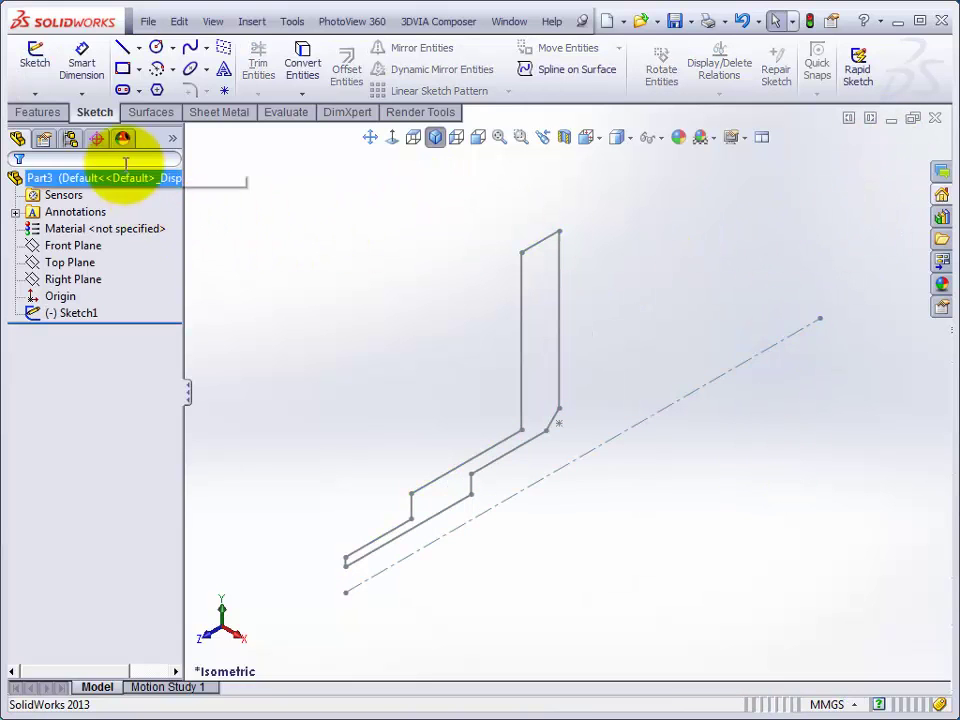
click(42, 113)
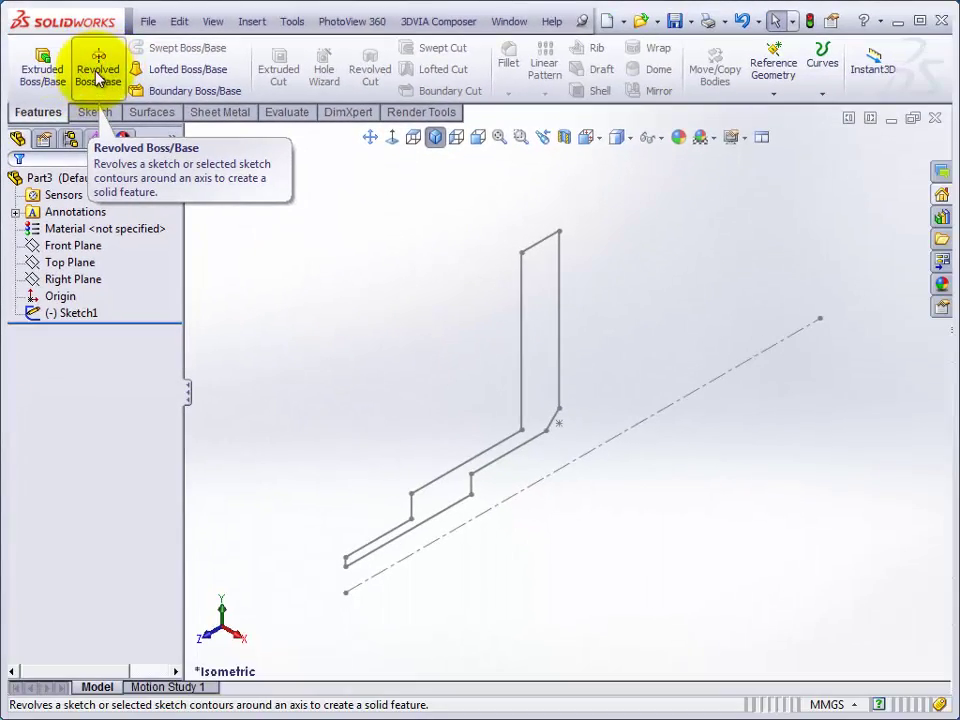
click(103, 78)
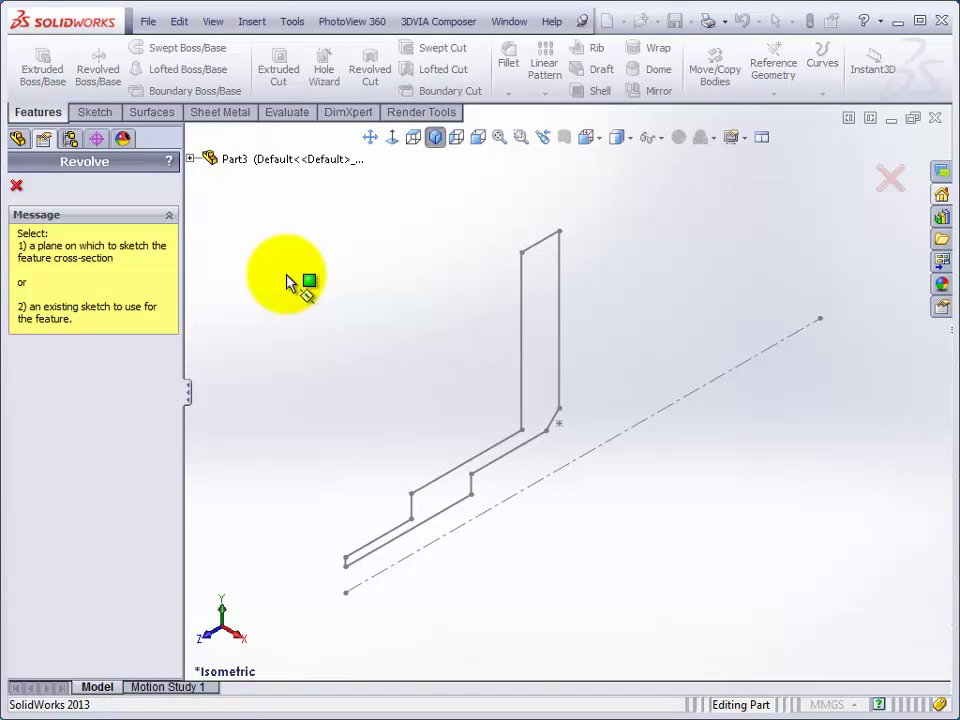
- Revolve Sketch1 270° in the reversed direction and accept the feature
click(524, 354)
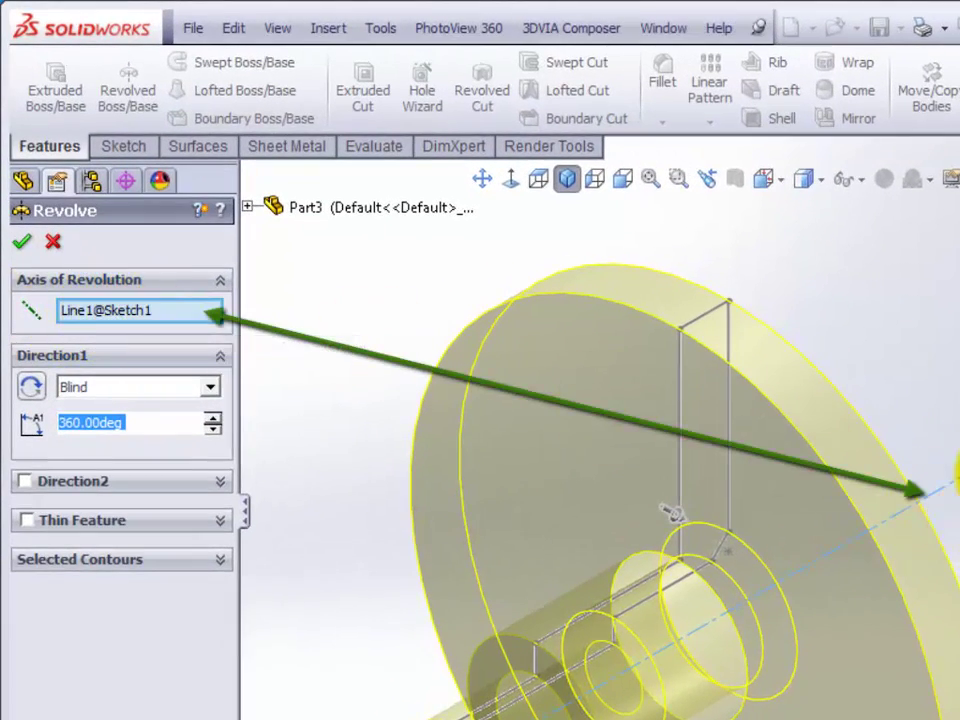
scroll(672, 513, up, 3)
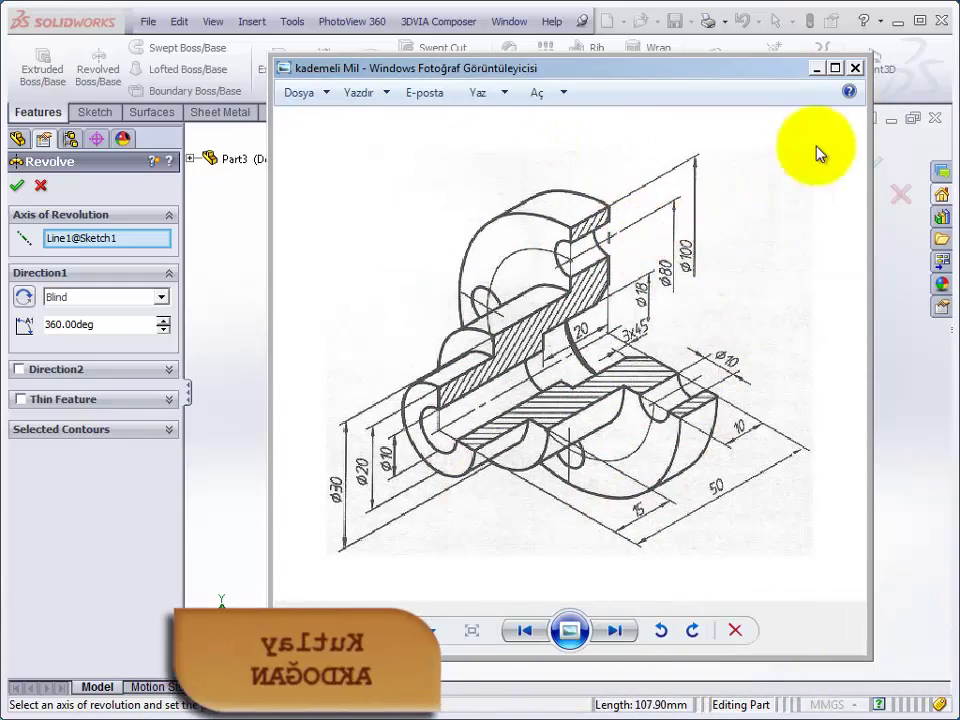
click(817, 68)
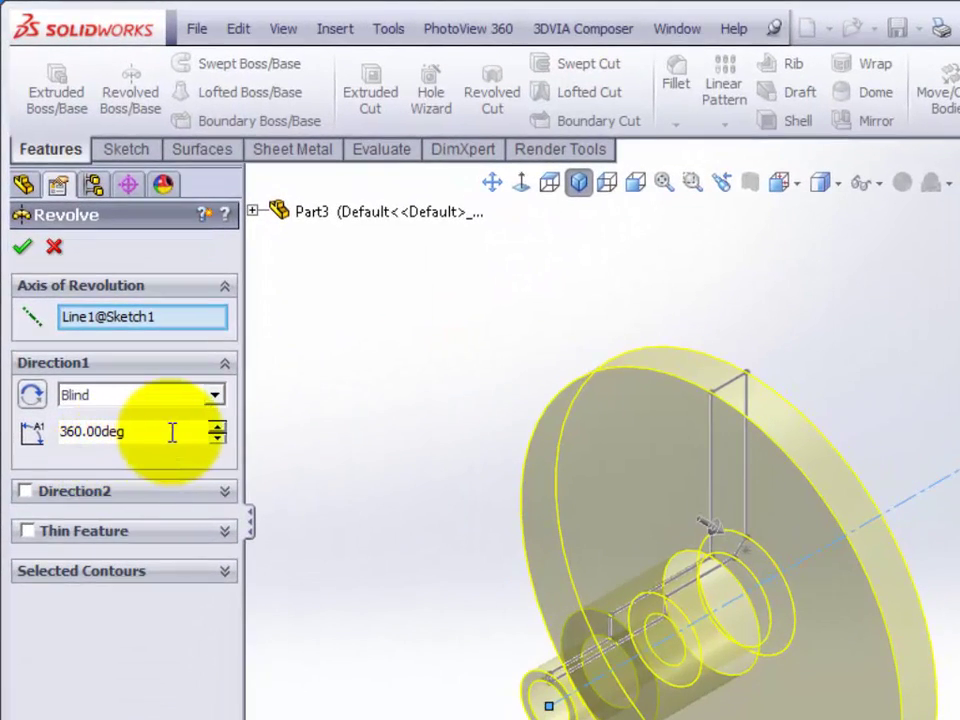
double_click(94, 431)
text(27)
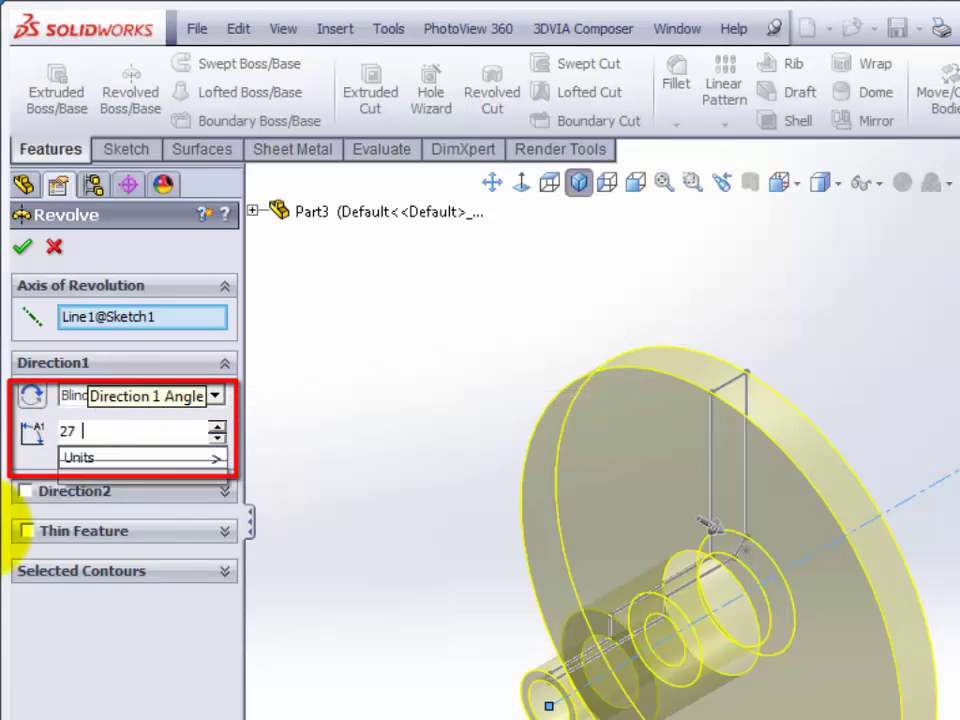
text(0)
key(Return)
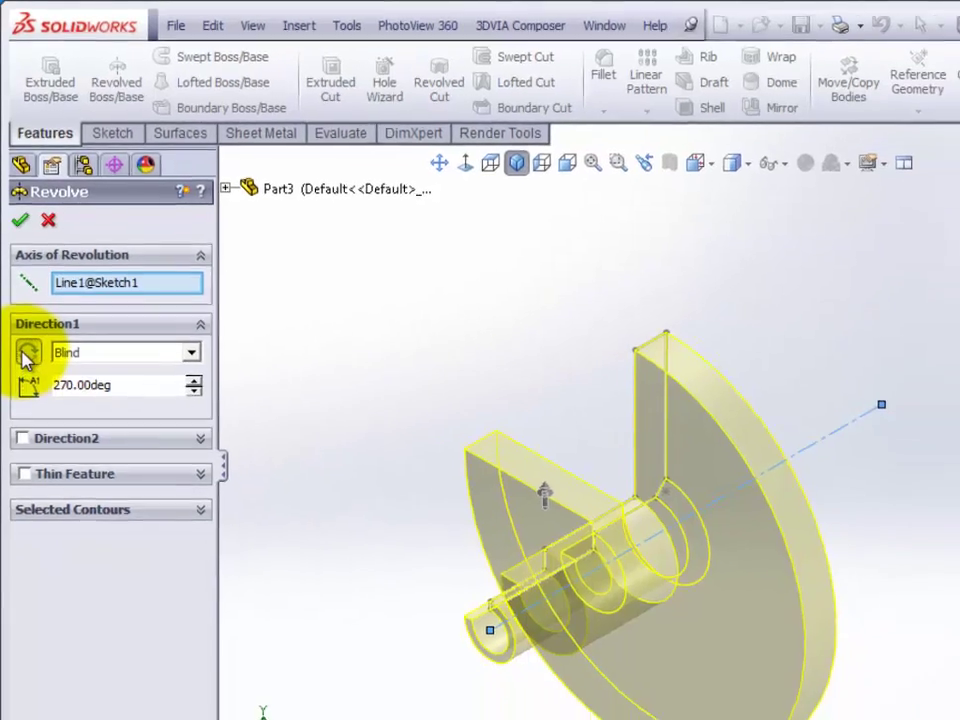
click(30, 396)
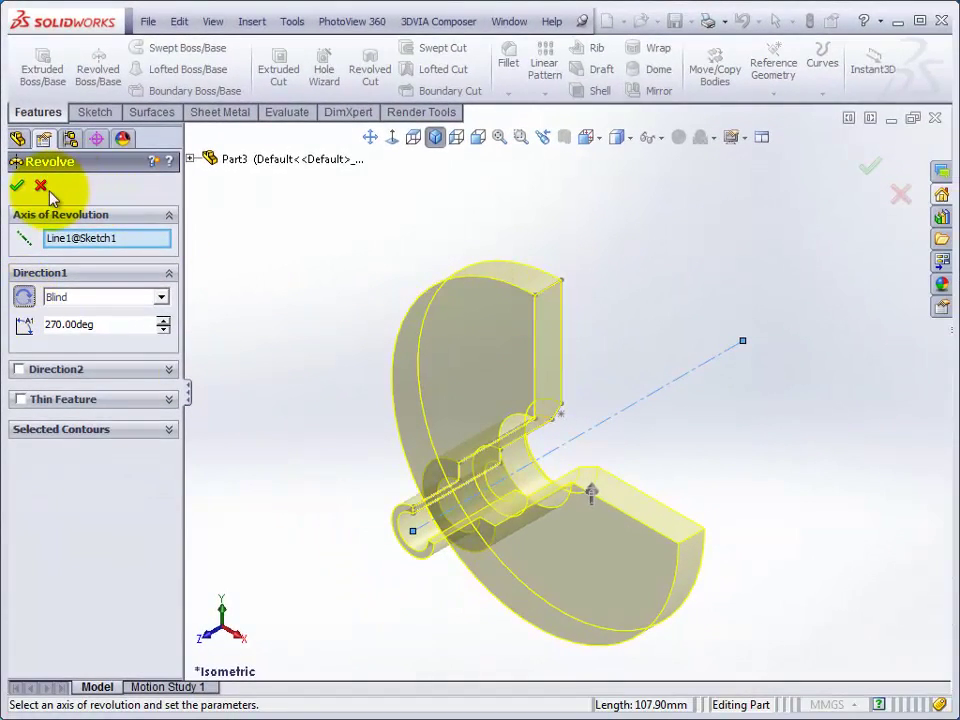
click(17, 190)
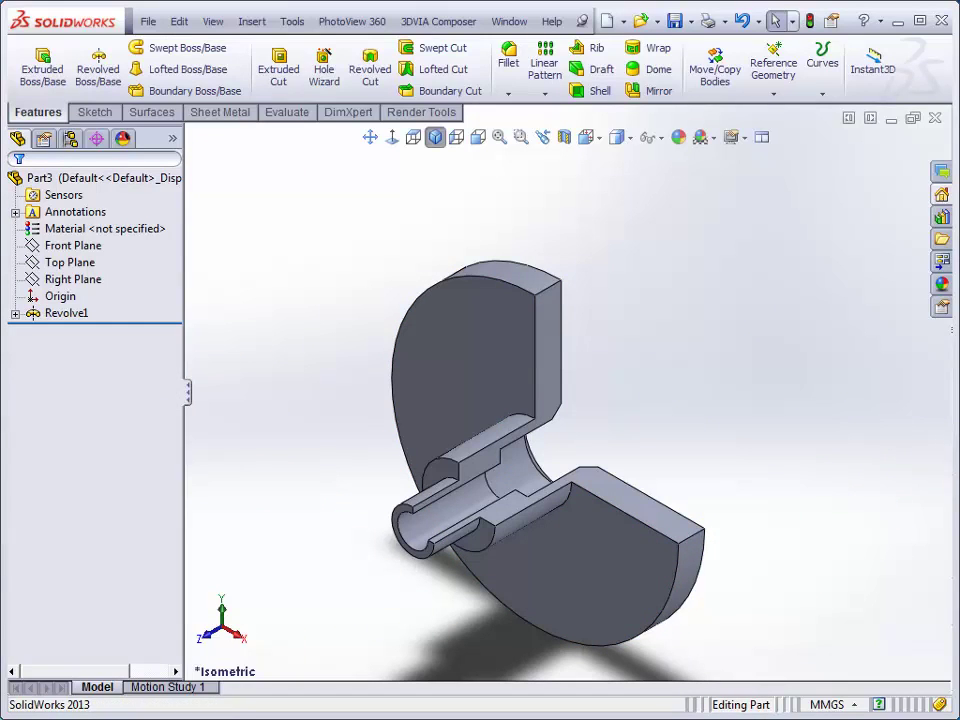
key(alt+Tab)
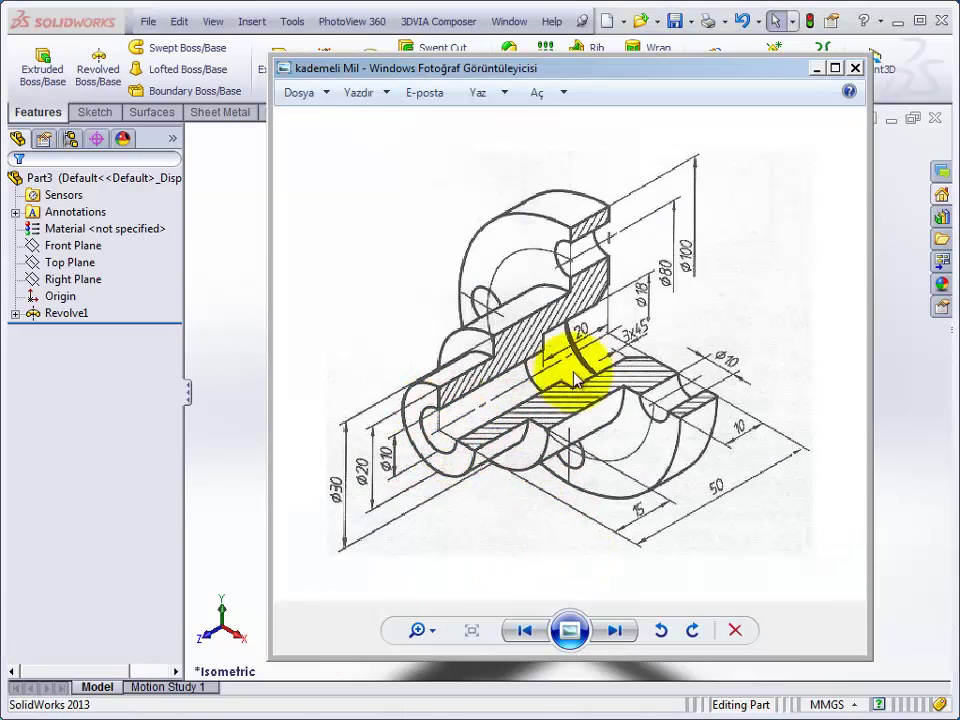
click(816, 69)
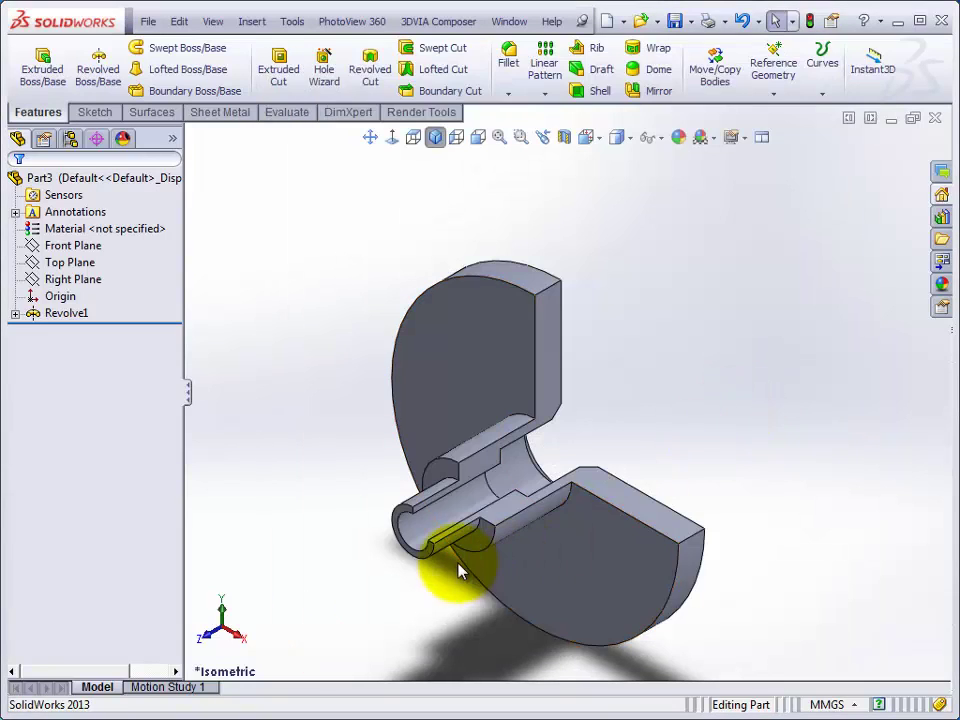
scroll(450, 510, down, 2)
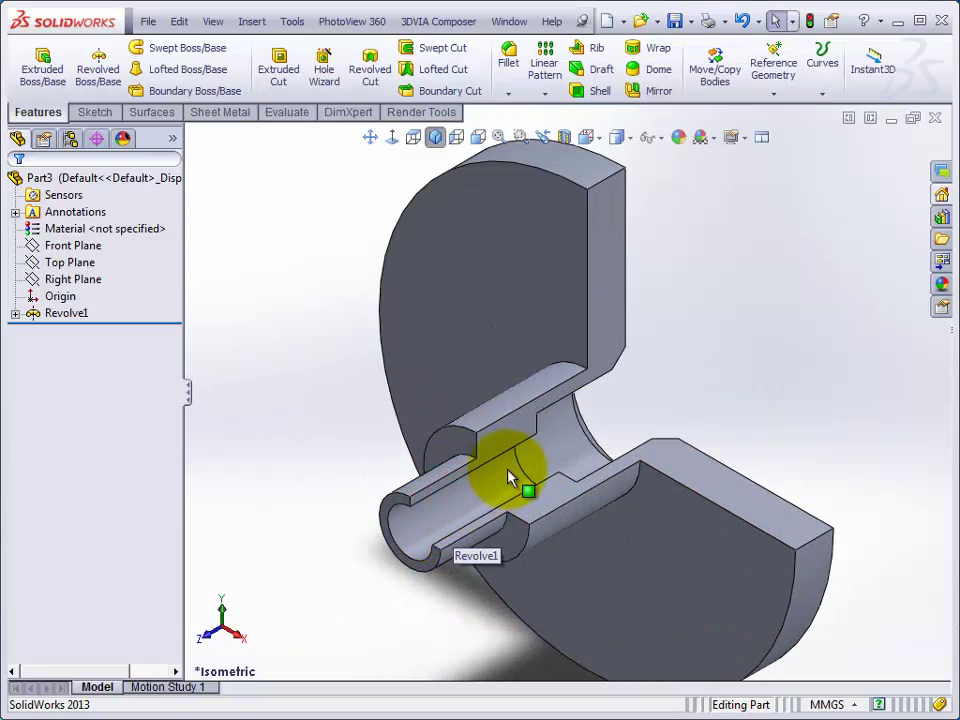
scroll(510, 467, down, 2)
scroll(454, 501, down, 2)
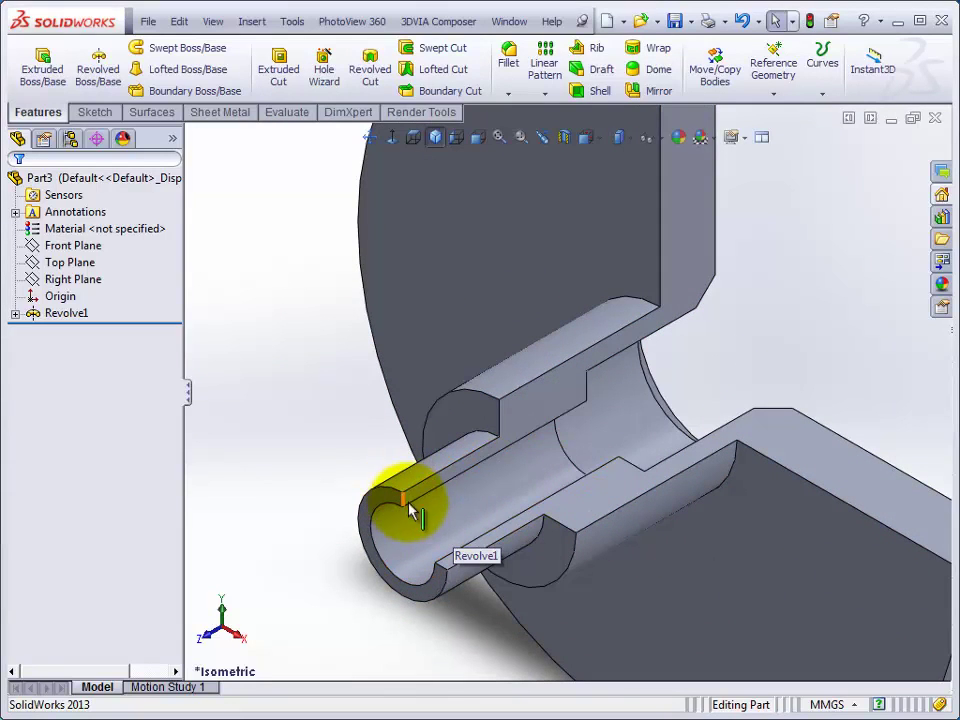
scroll(418, 512, up, 2)
scroll(506, 439, up, 2)
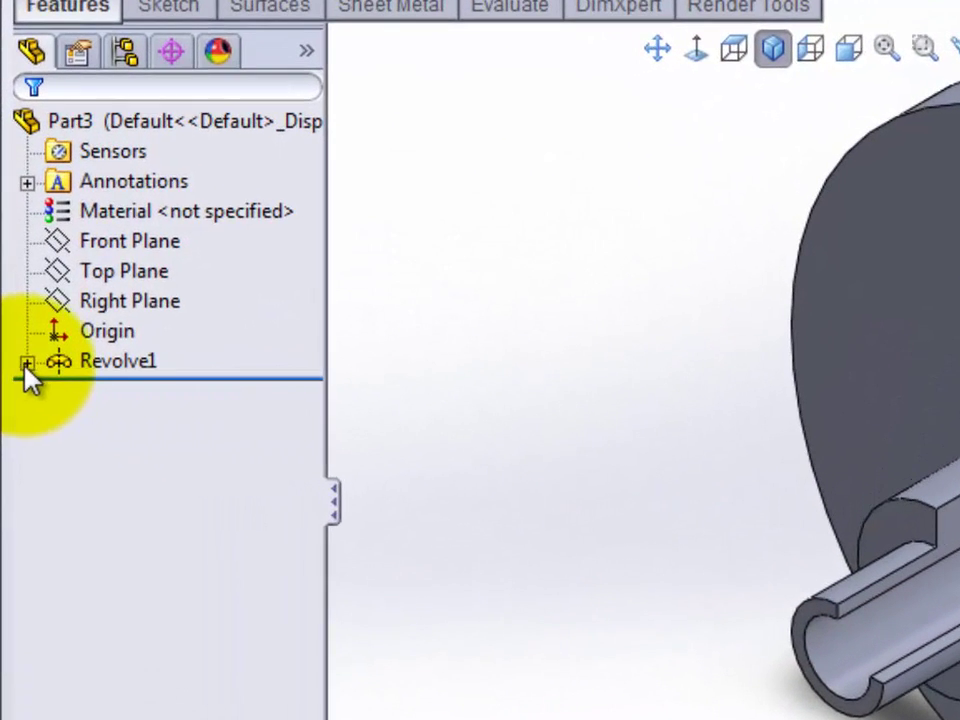
- Edit Sketch1 under Revolve1 again, viewed Normal To, with Smart Dimension active
click(27, 363)
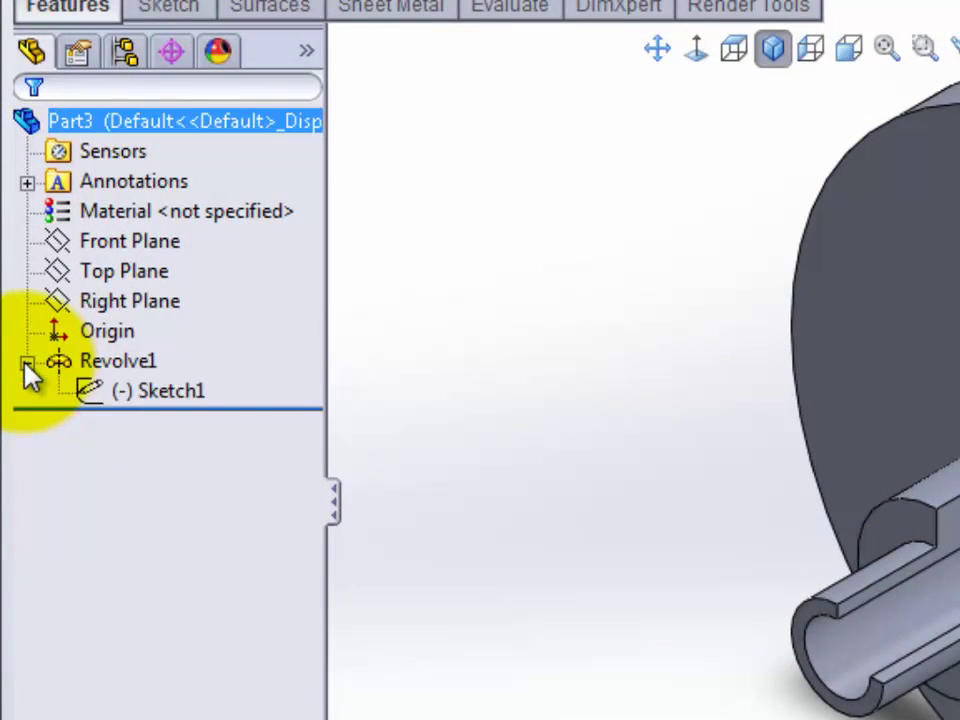
right_click(172, 402)
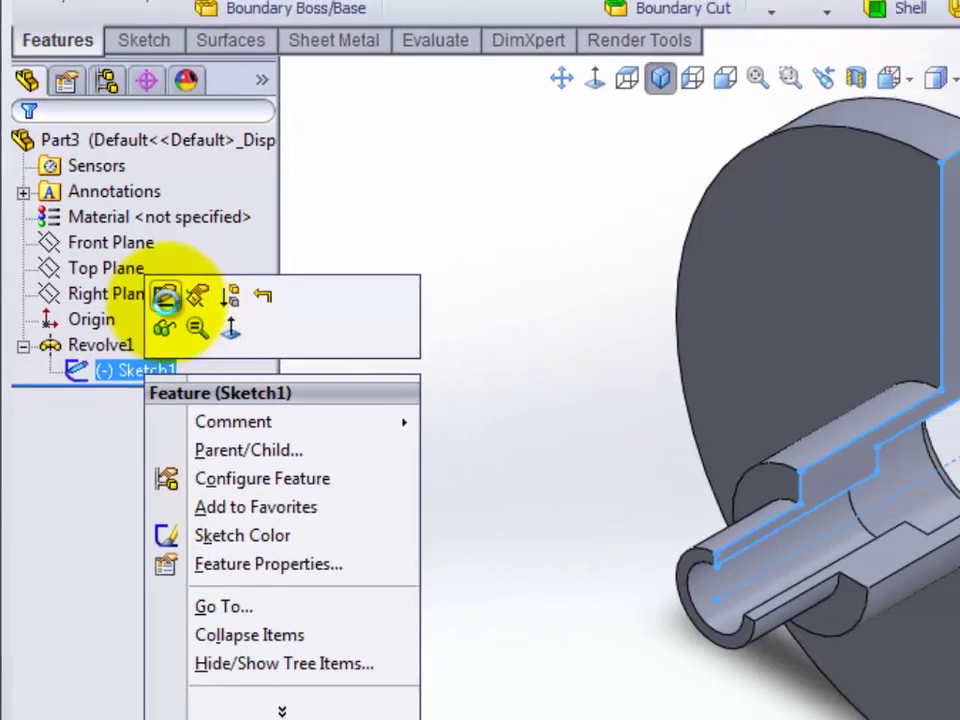
click(194, 306)
click(393, 138)
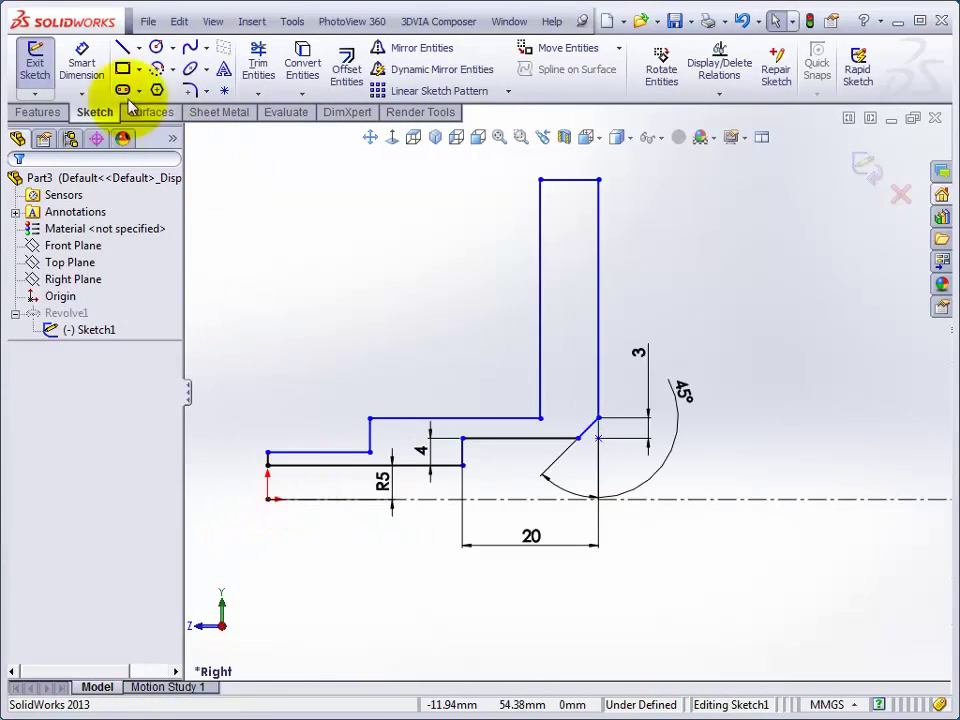
click(81, 62)
- Dimension the left end's short vertical edge to 5 mm and check the reference drawing
scroll(290, 465, down, 3)
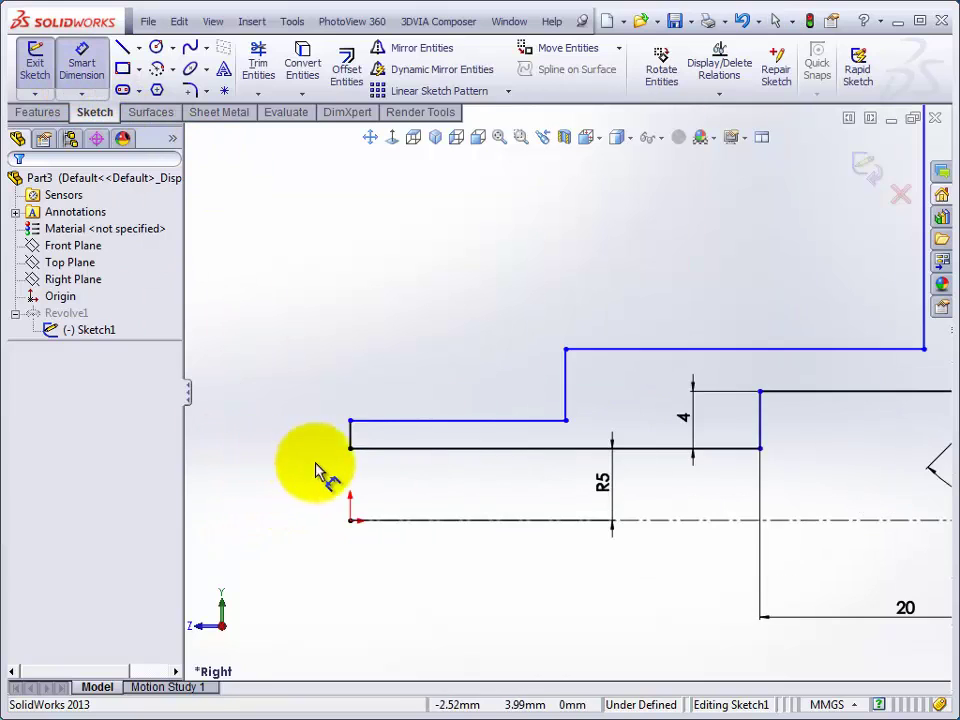
click(350, 438)
click(312, 447)
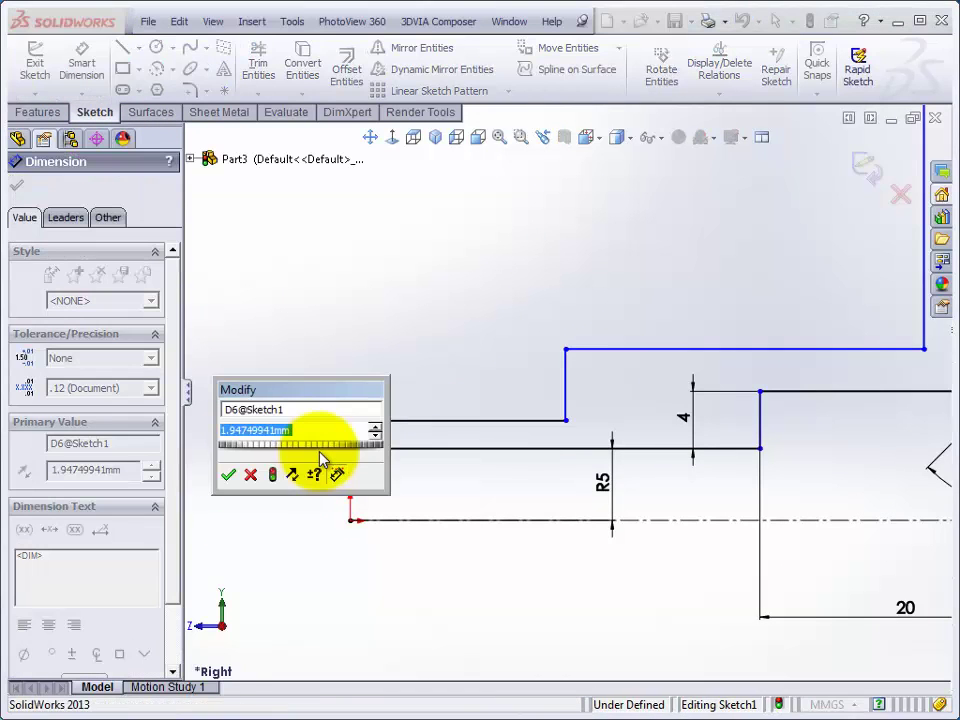
text(5)
key(Return)
scroll(683, 505, up, 3)
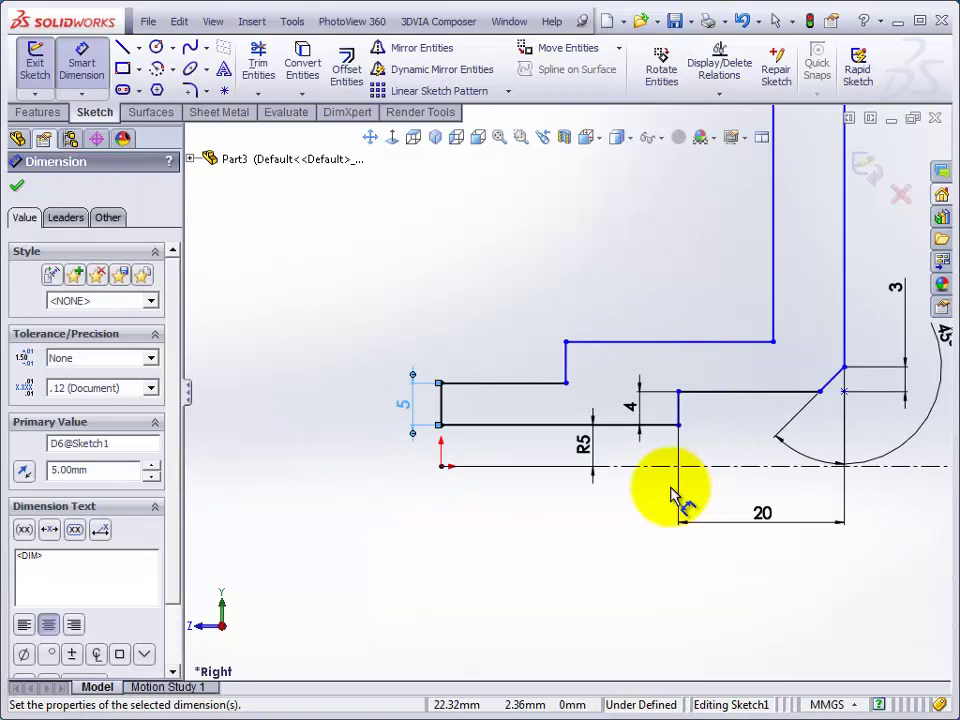
click(574, 536)
scroll(574, 536, up, 2)
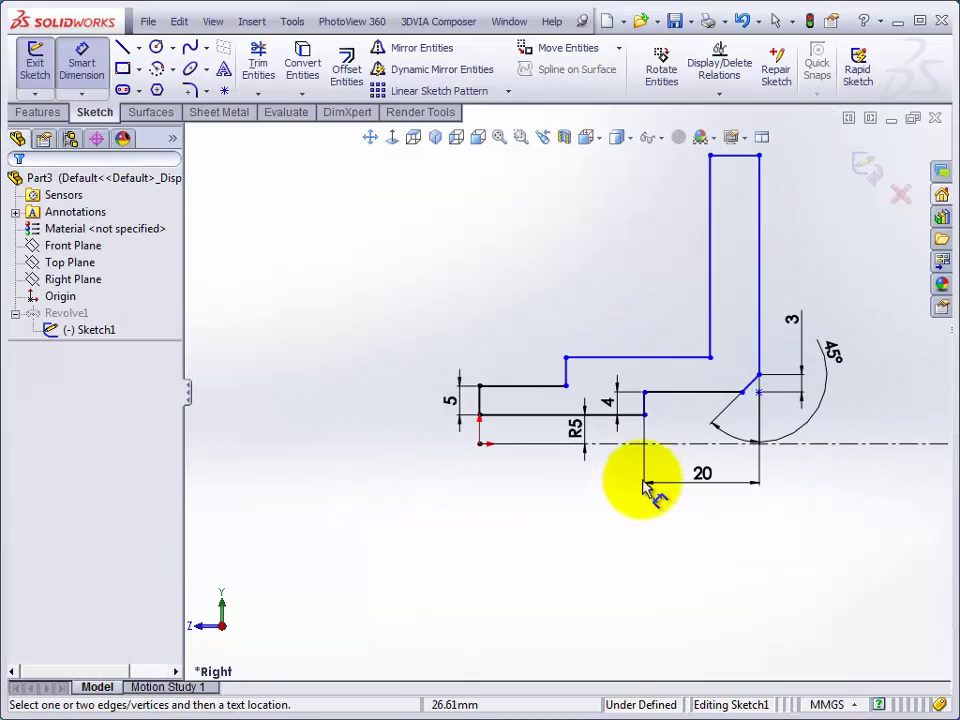
click(612, 410)
click(580, 407)
scroll(578, 407, down, 2)
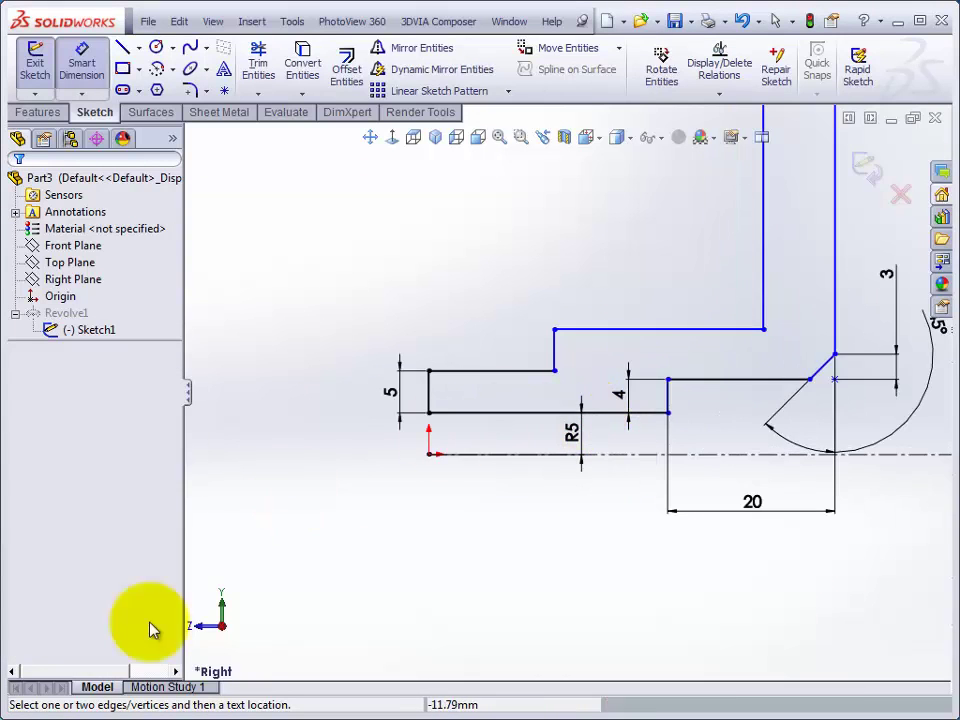
key(alt+Tab)
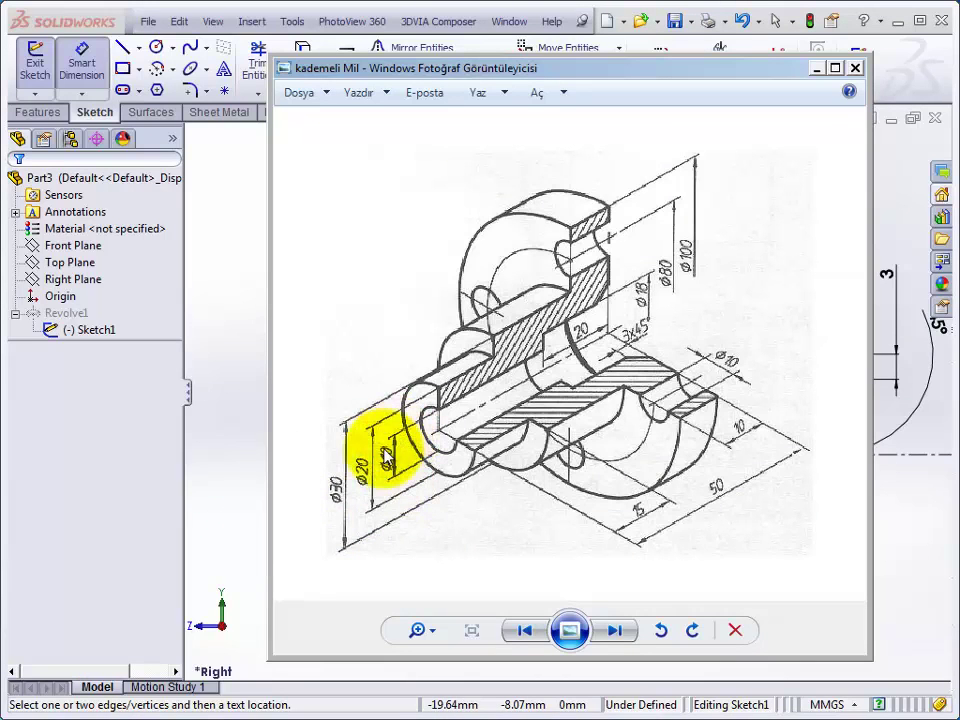
key(alt+Tab)
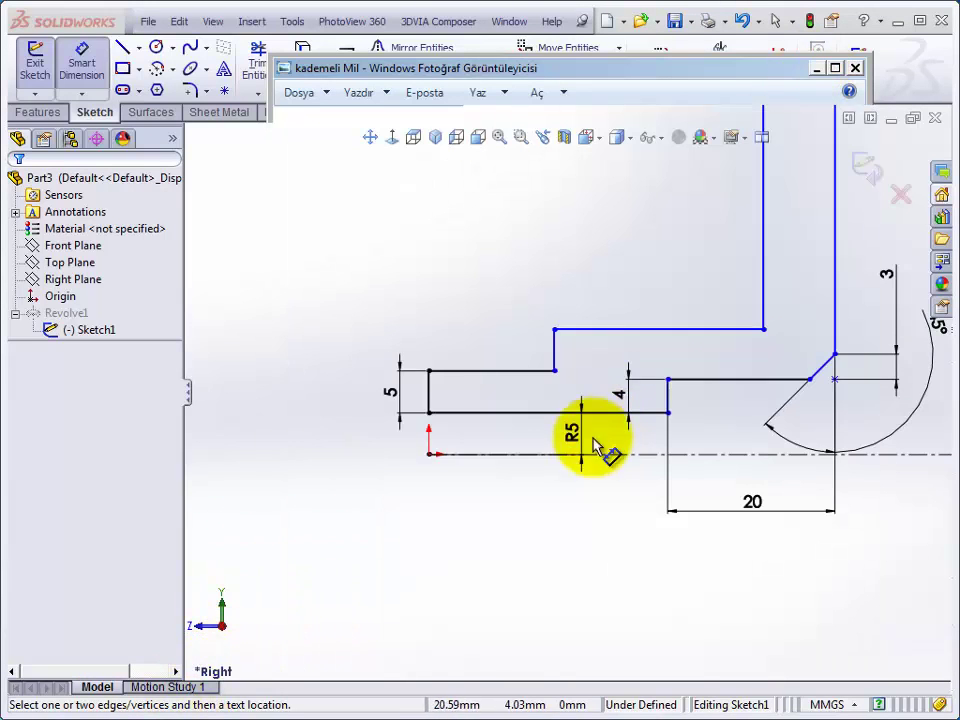
- Dimension the shoulder line 15 mm from the centreline, then recheck the reference drawing
click(598, 330)
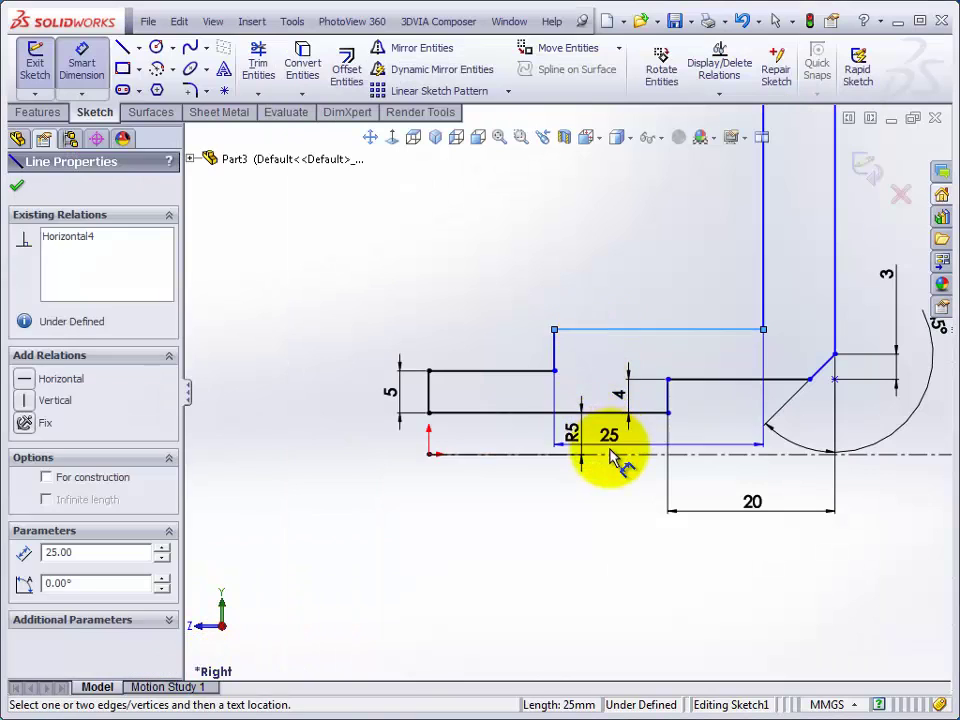
click(608, 455)
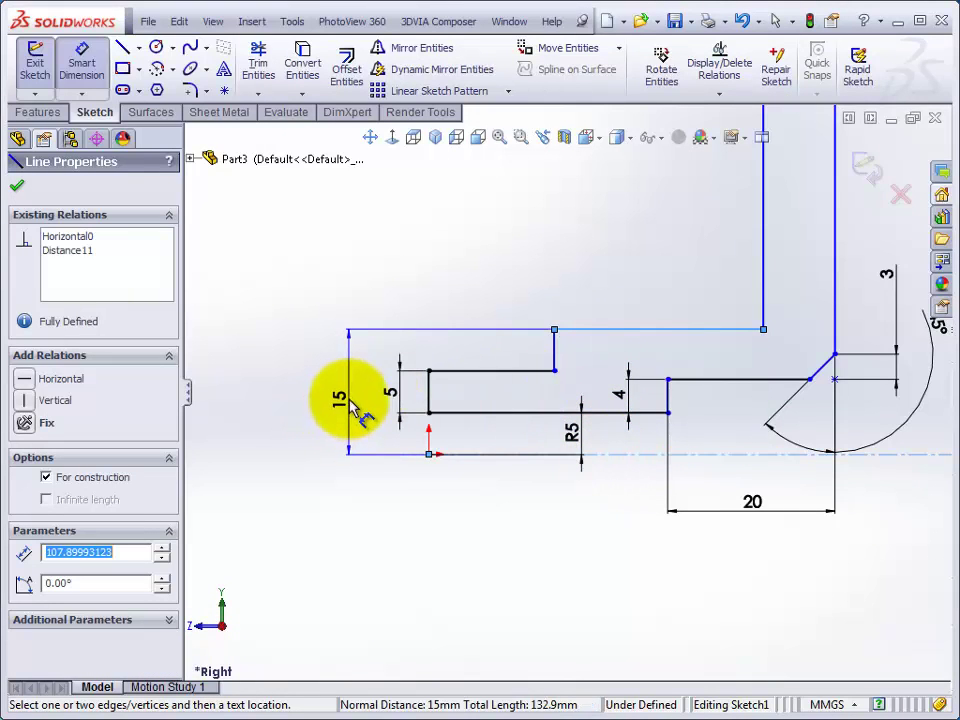
click(352, 405)
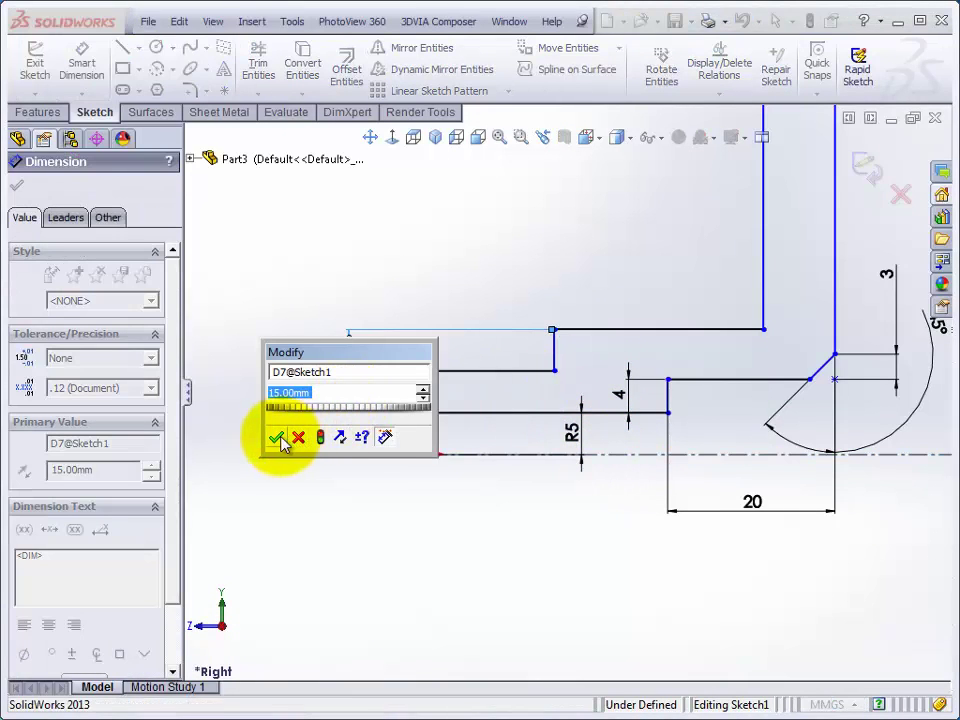
click(274, 437)
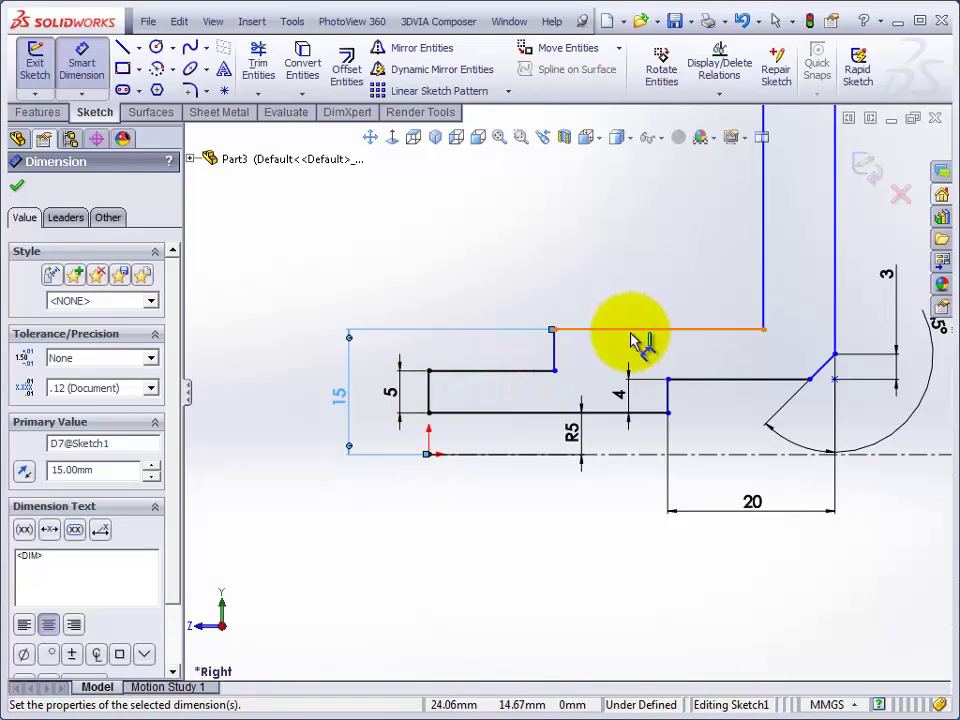
click(375, 715)
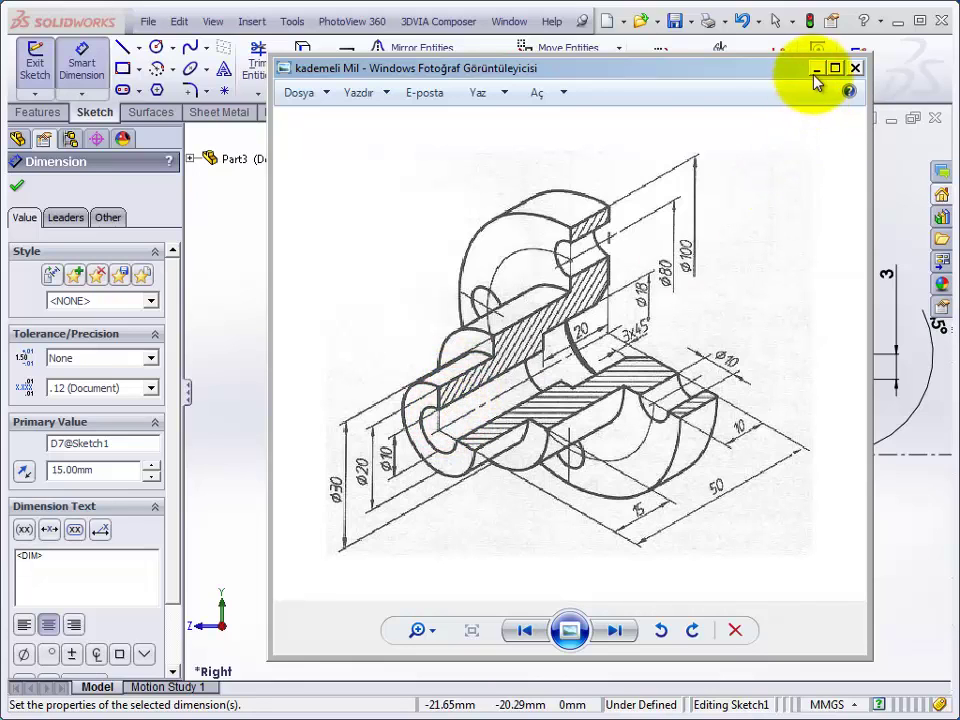
click(816, 68)
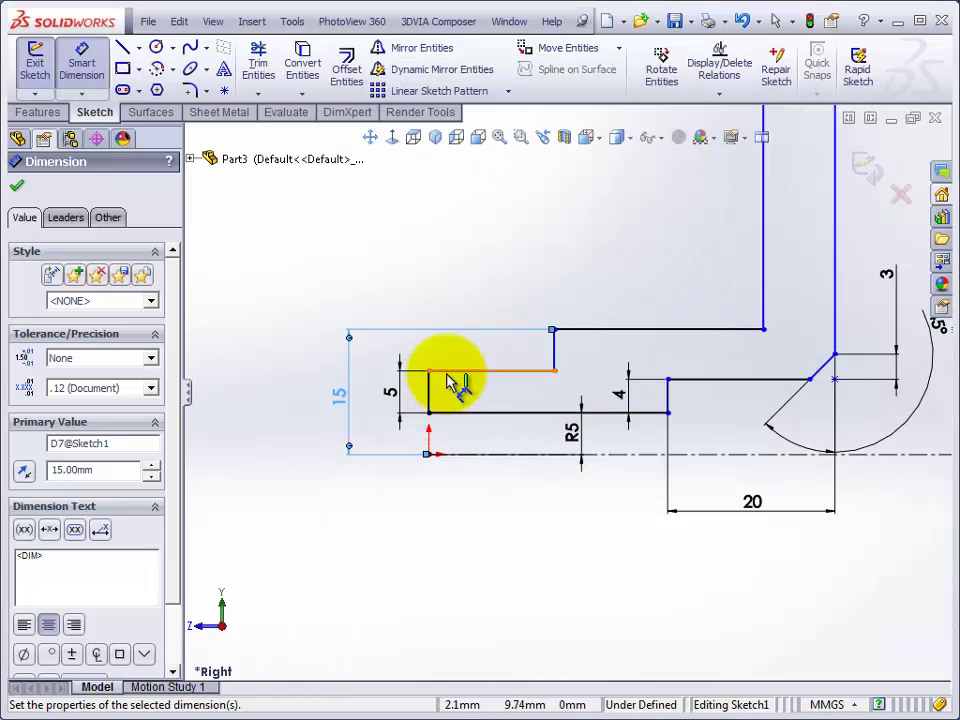
- Begin dimensions on the left step's top line and the 50 mm flange edge, then cancel both
click(448, 375)
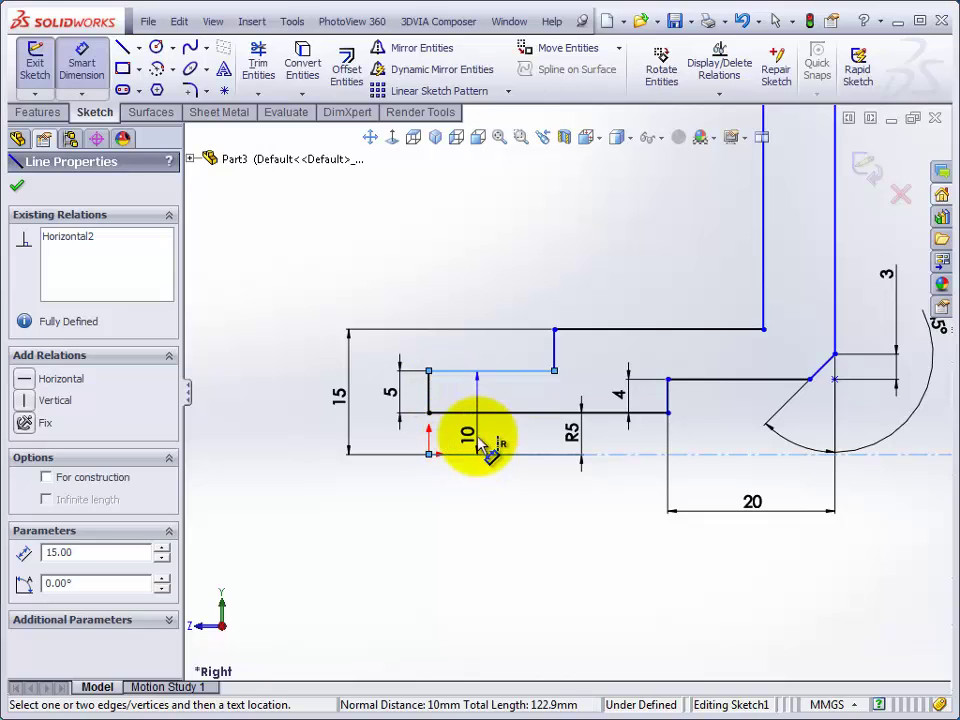
key(f)
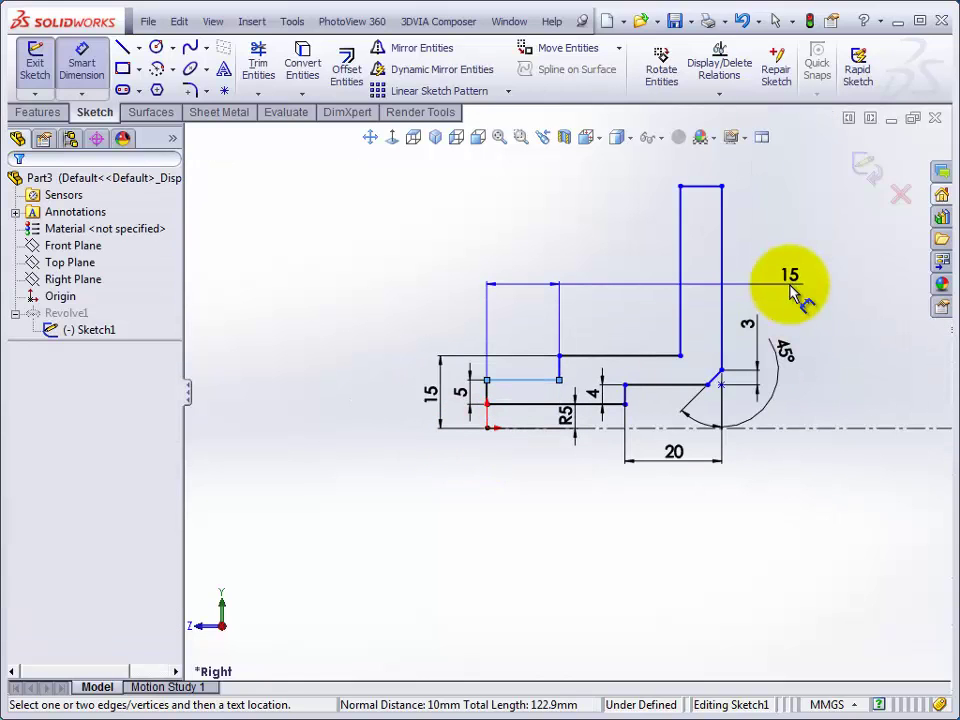
key(Escape)
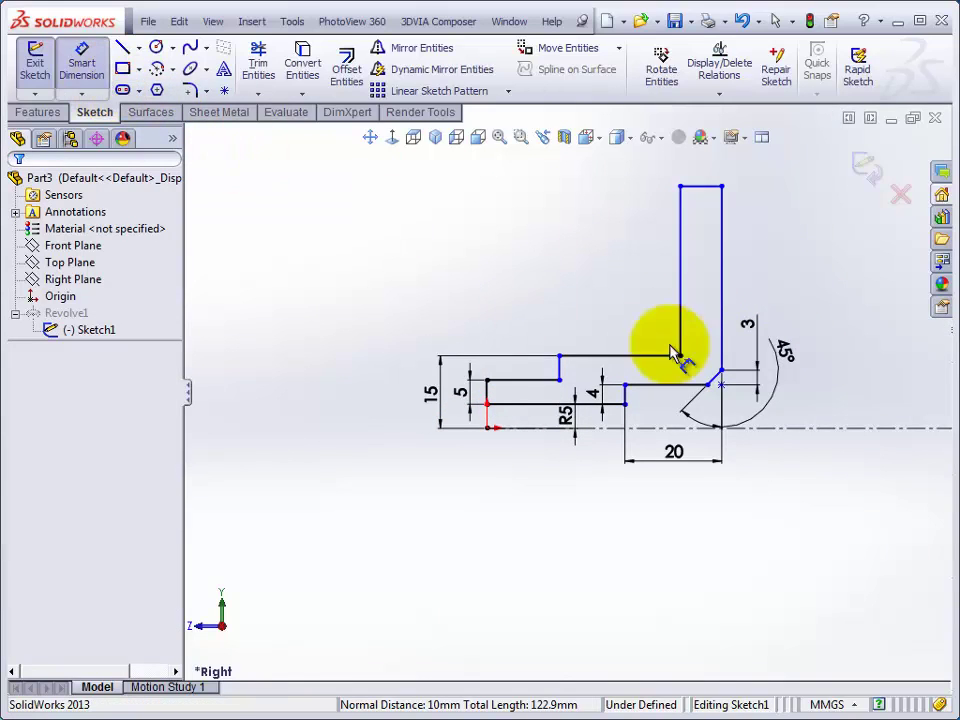
click(700, 187)
click(798, 427)
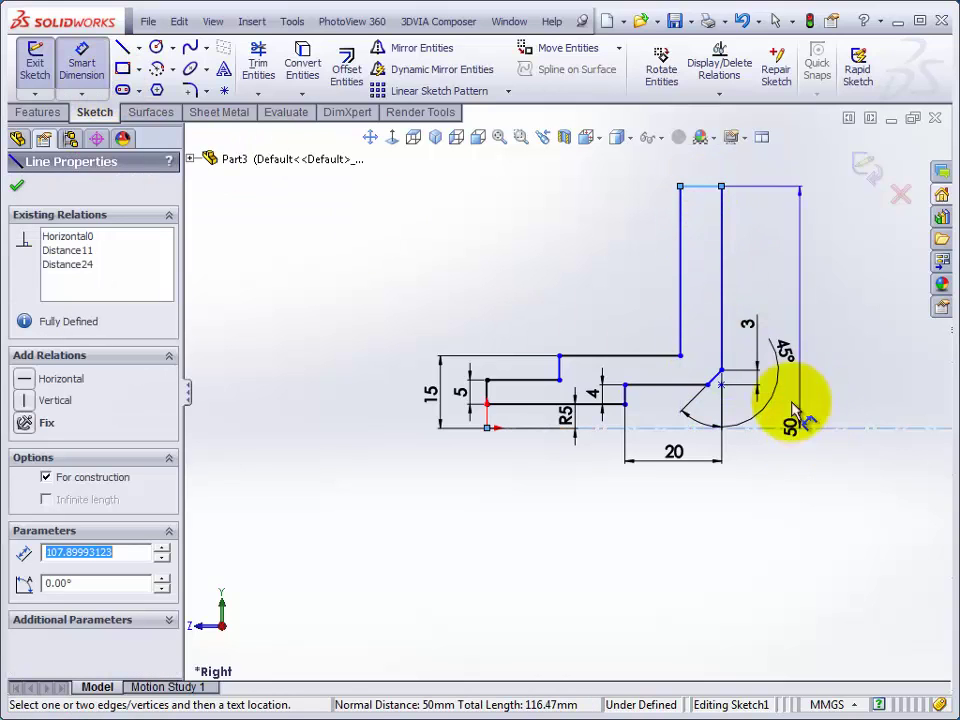
key(Escape)
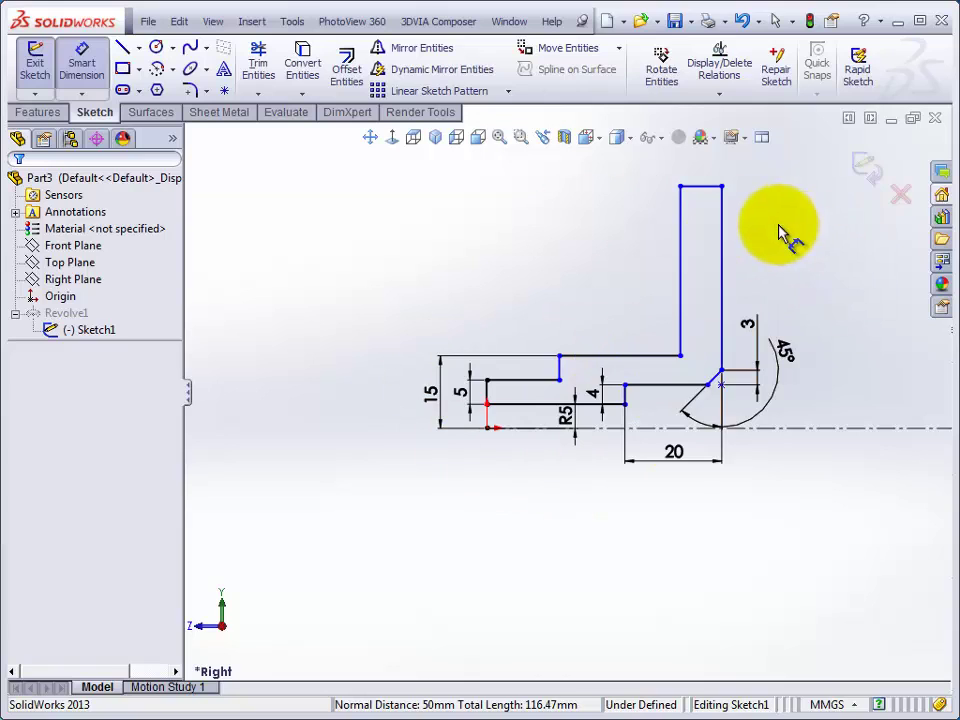
scroll(782, 231, down, 2)
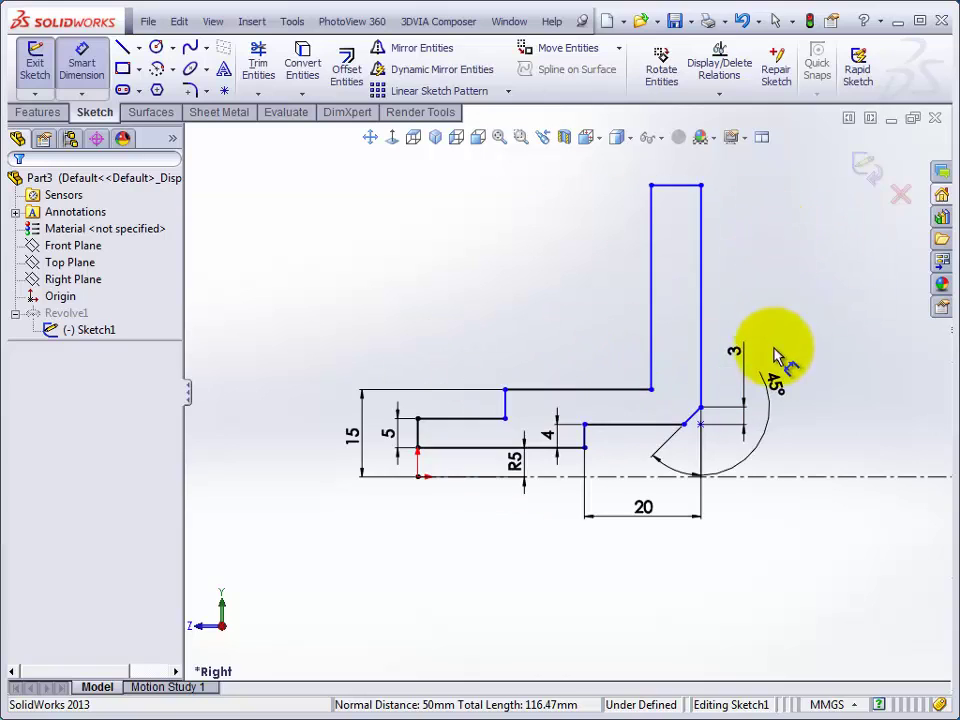
- Exit the sketch to rebuild Revolve1, view it isometric, and compare with the reference drawing
click(866, 168)
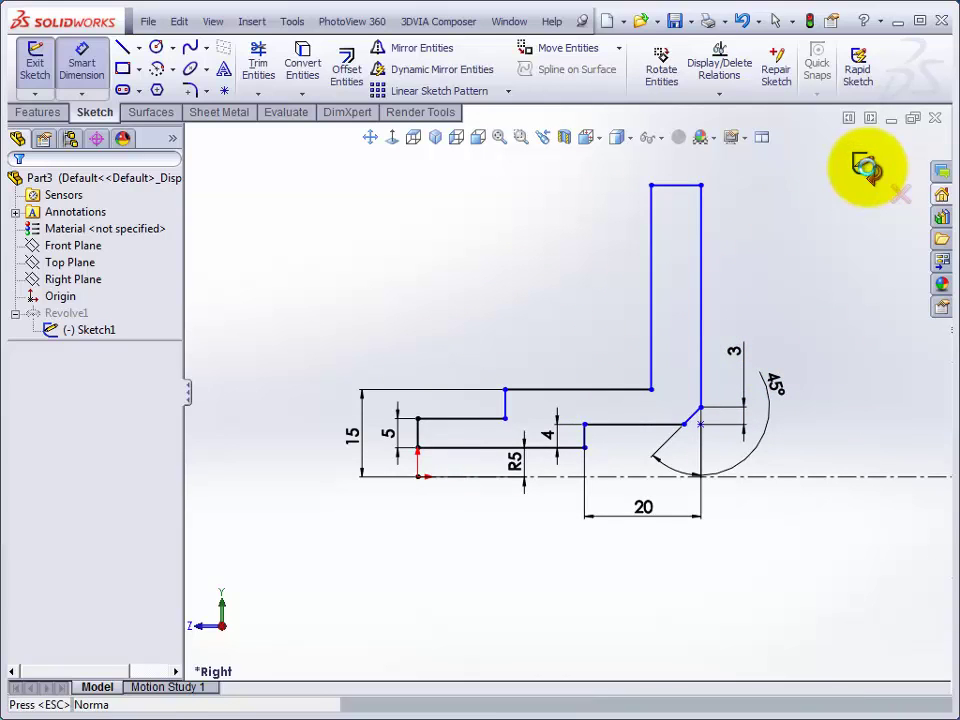
click(435, 137)
scroll(757, 303, down, 2)
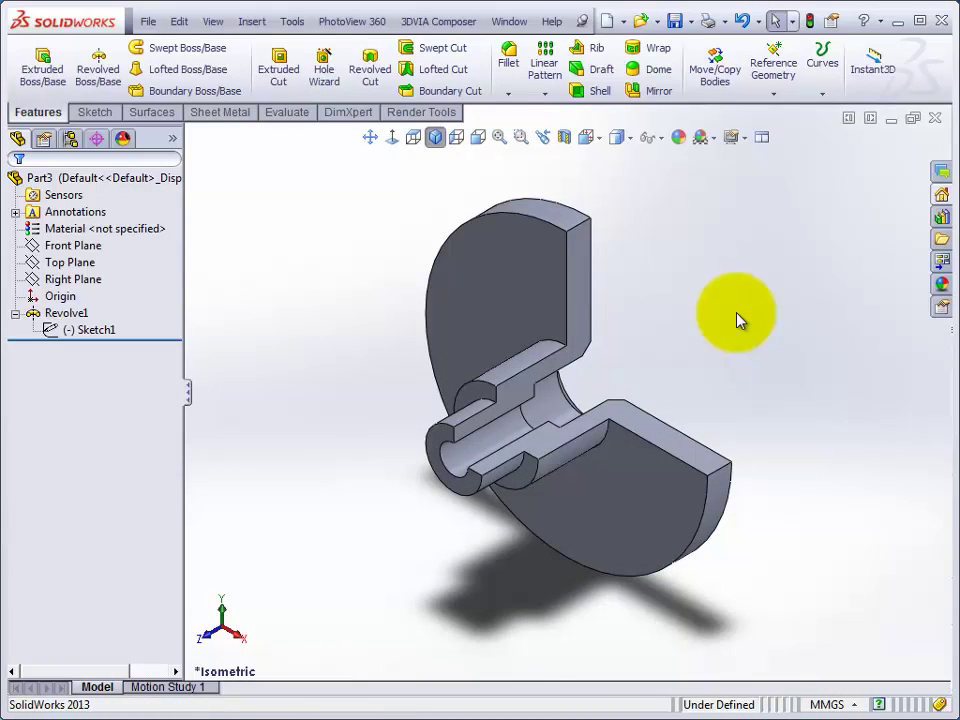
key(alt+Tab)
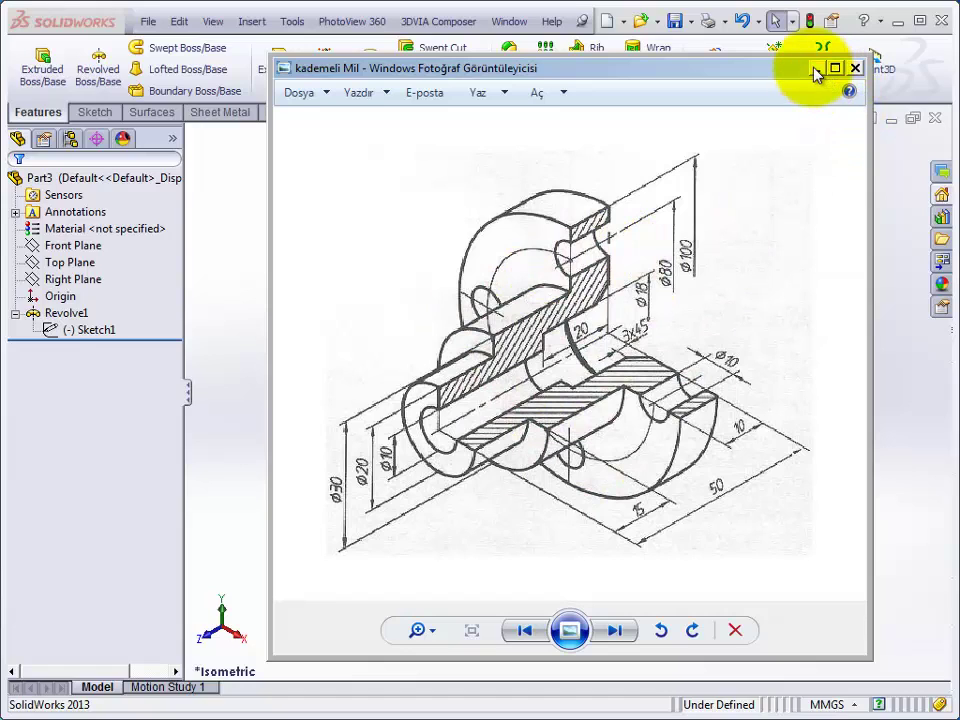
key(alt+Tab)
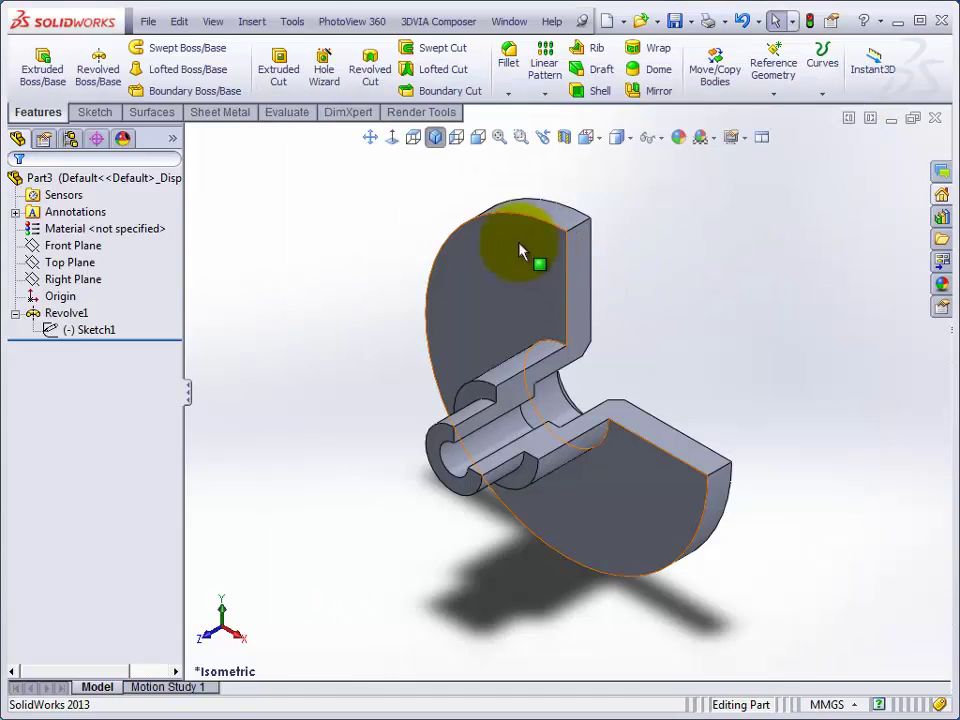
- Start a sketch on the flat cut face, face it Normal To, and draw a circle centred on its vertical edge
click(506, 289)
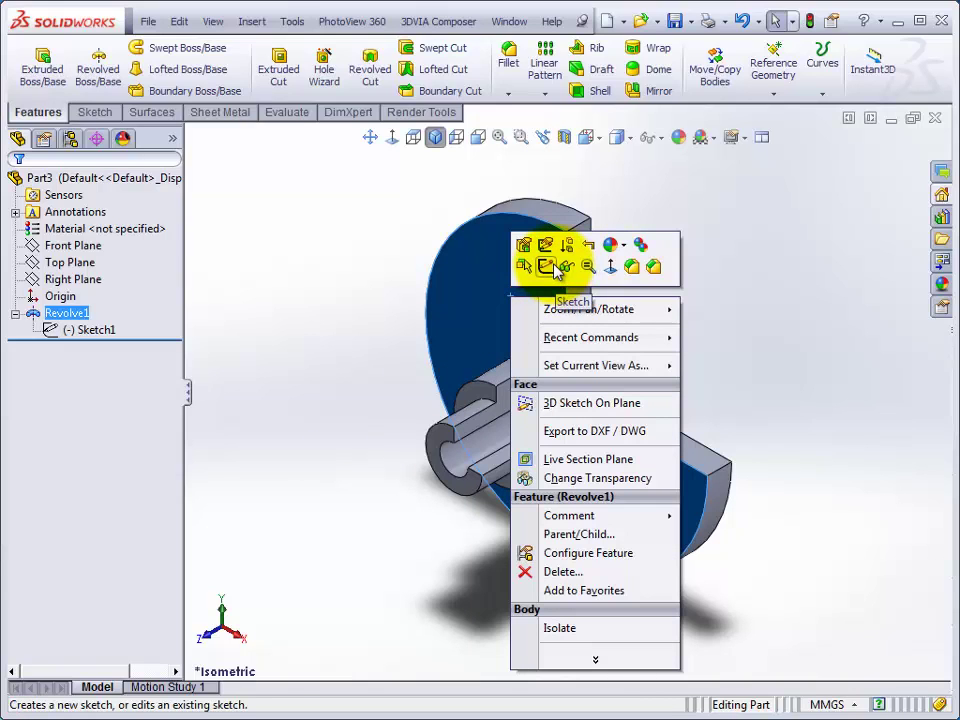
click(555, 268)
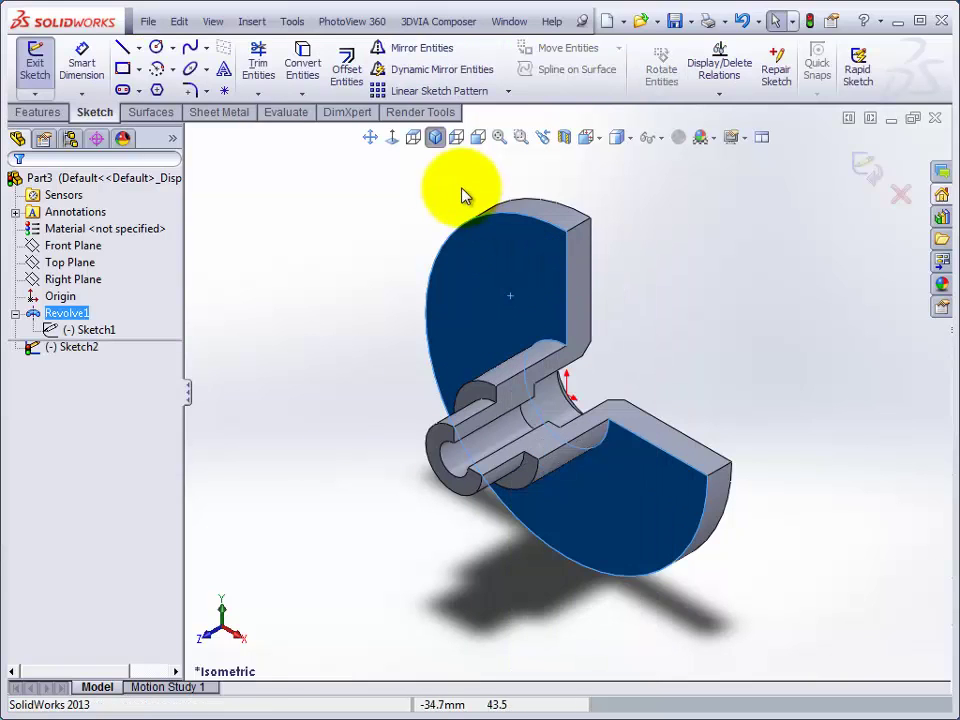
click(392, 137)
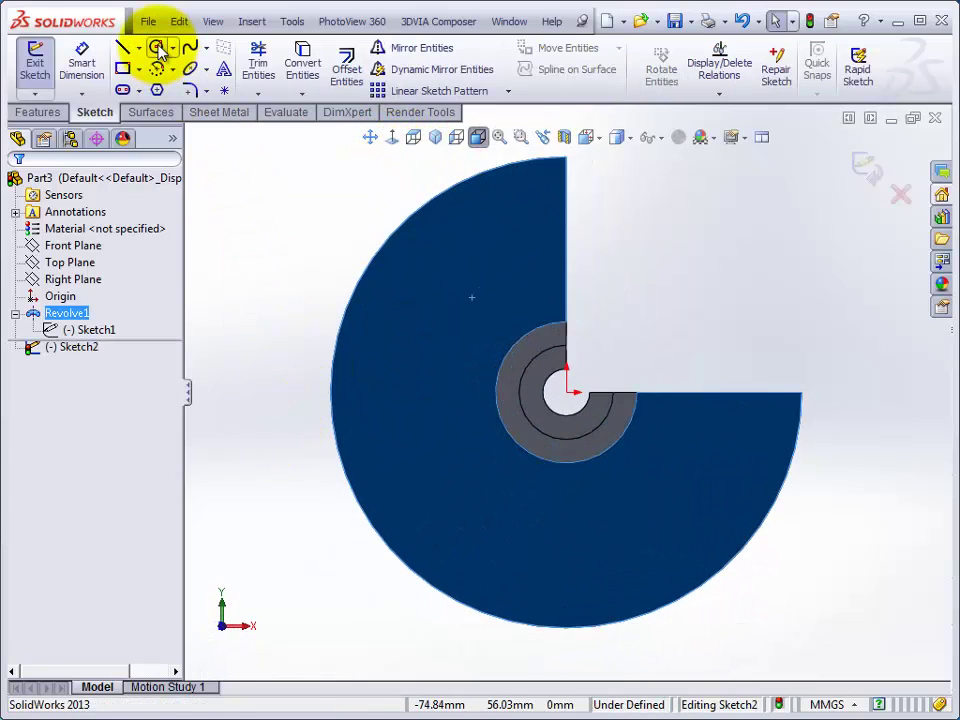
click(157, 49)
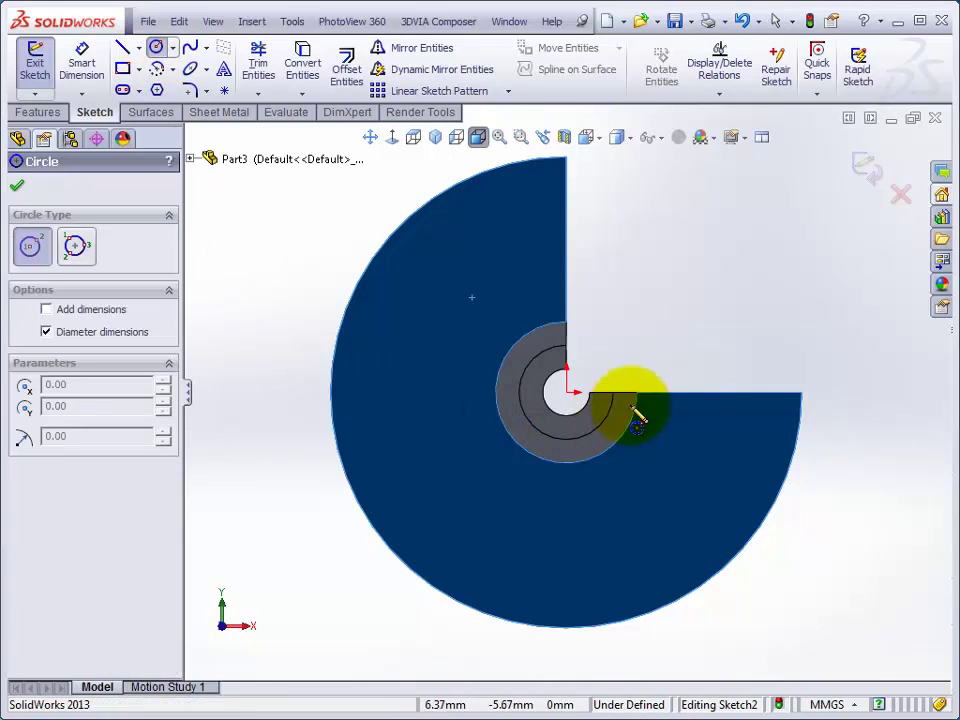
click(566, 229)
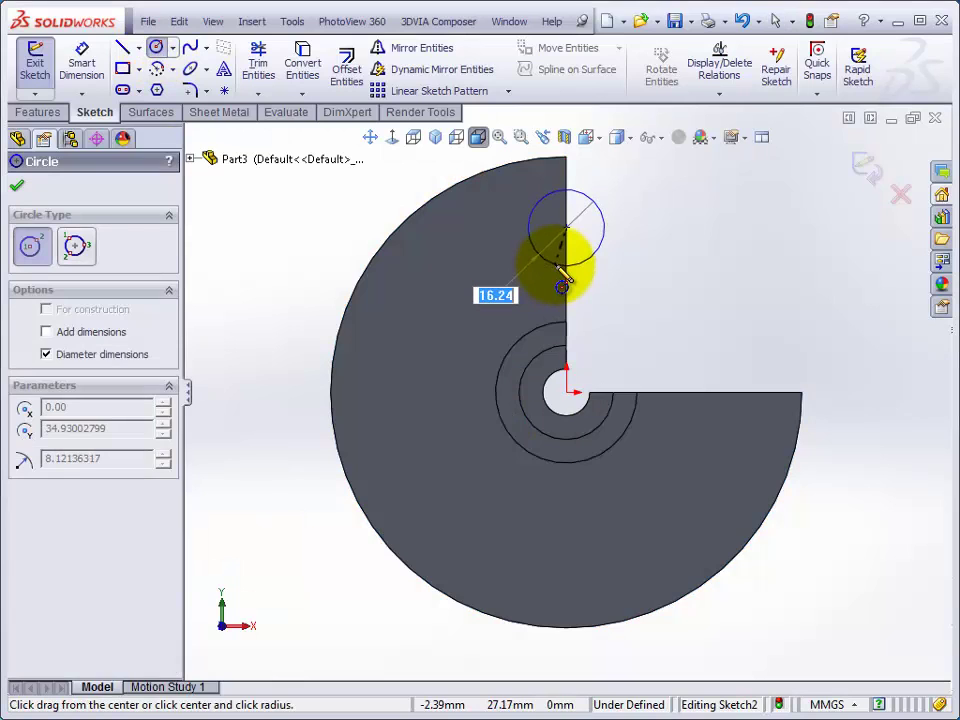
click(563, 285)
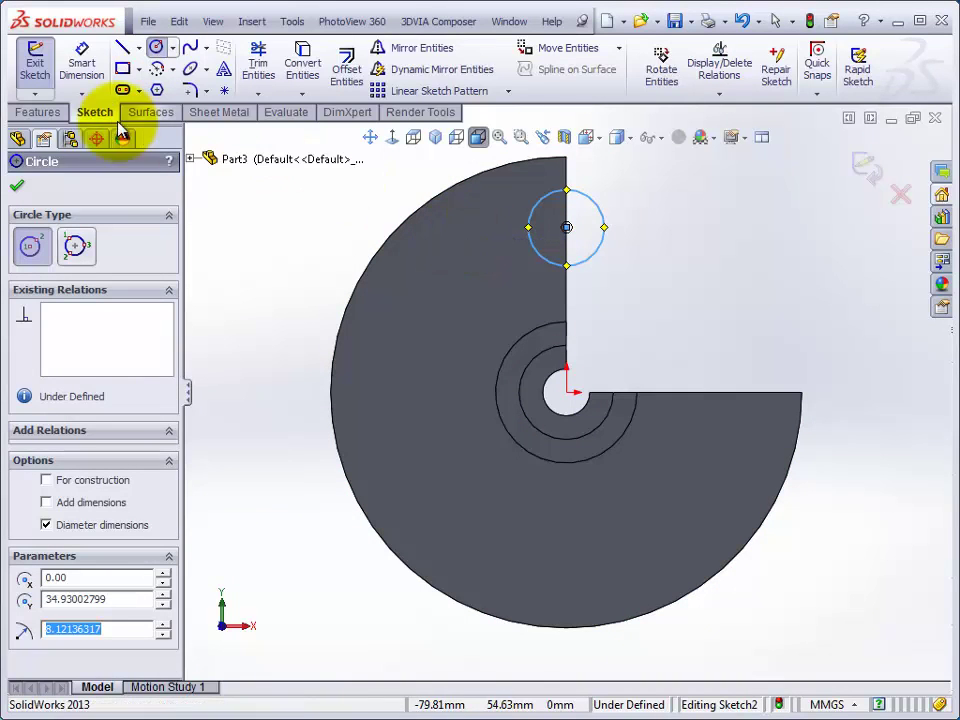
- Dimension the circle's diameter to 10 and bring up the reference drawing
click(81, 60)
click(603, 250)
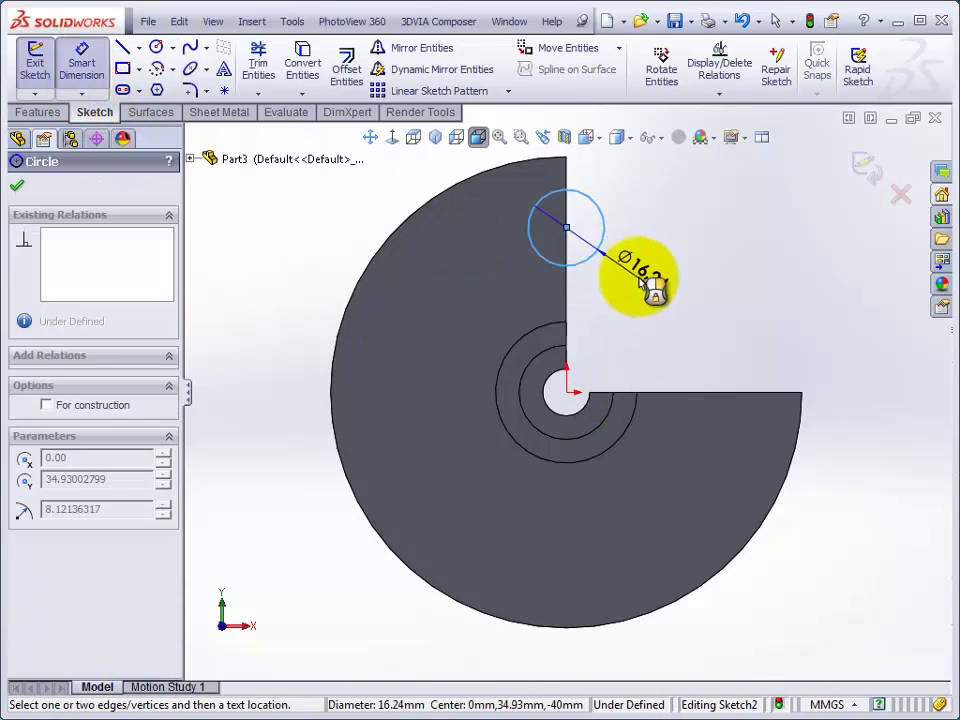
click(656, 300)
text(10)
key(Return)
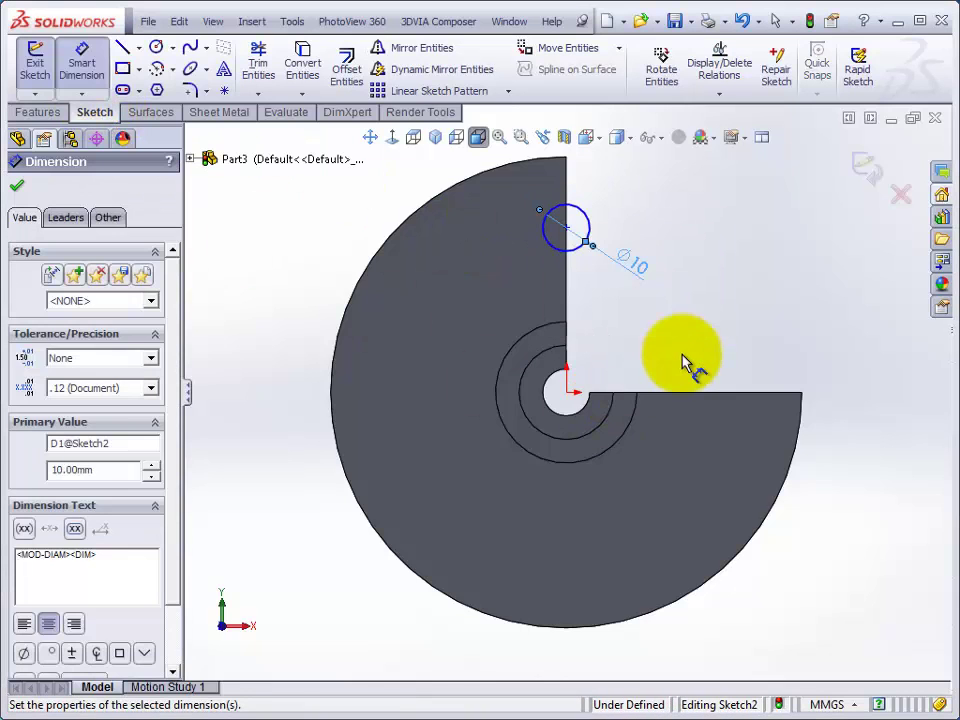
key(Escape)
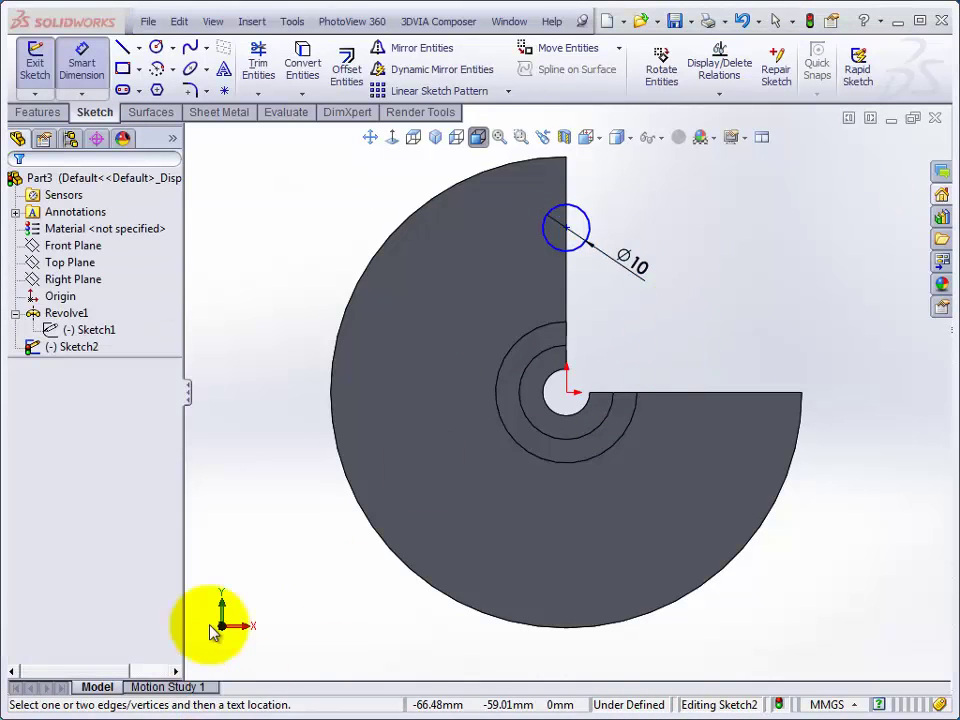
key(alt+Tab)
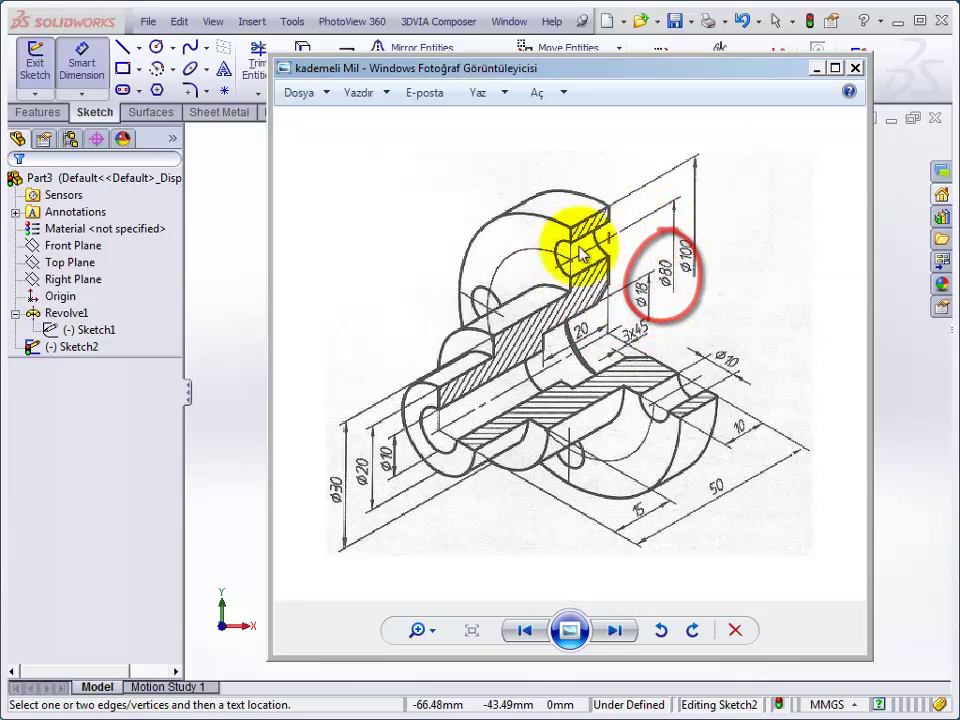
- Dimension the circle centre 40 mm from the origin, then check and close the reference drawing
click(815, 70)
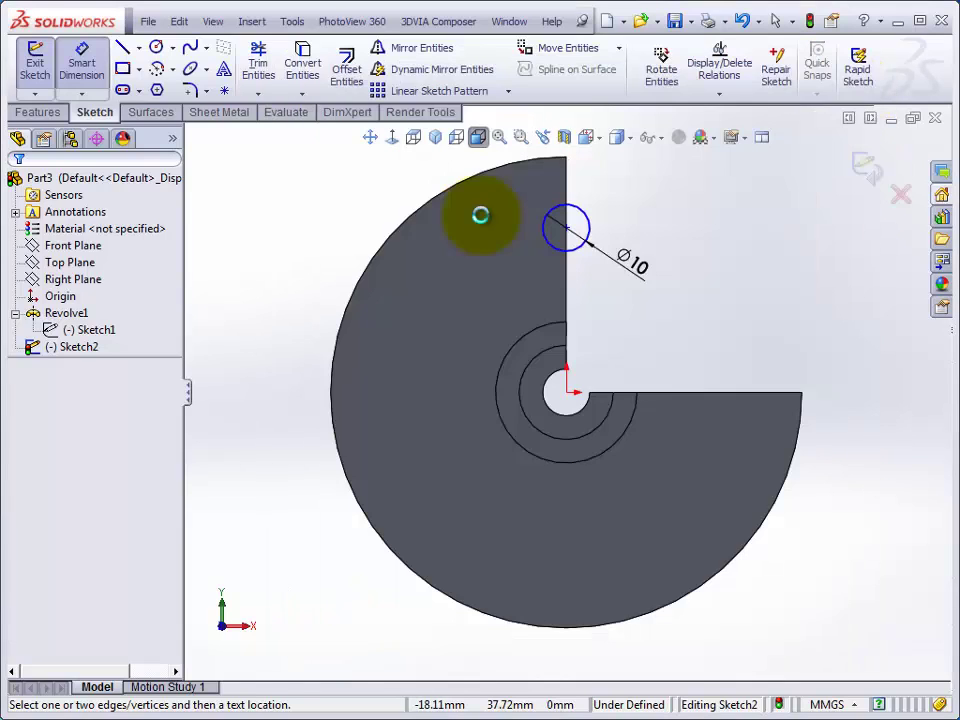
click(577, 248)
click(568, 393)
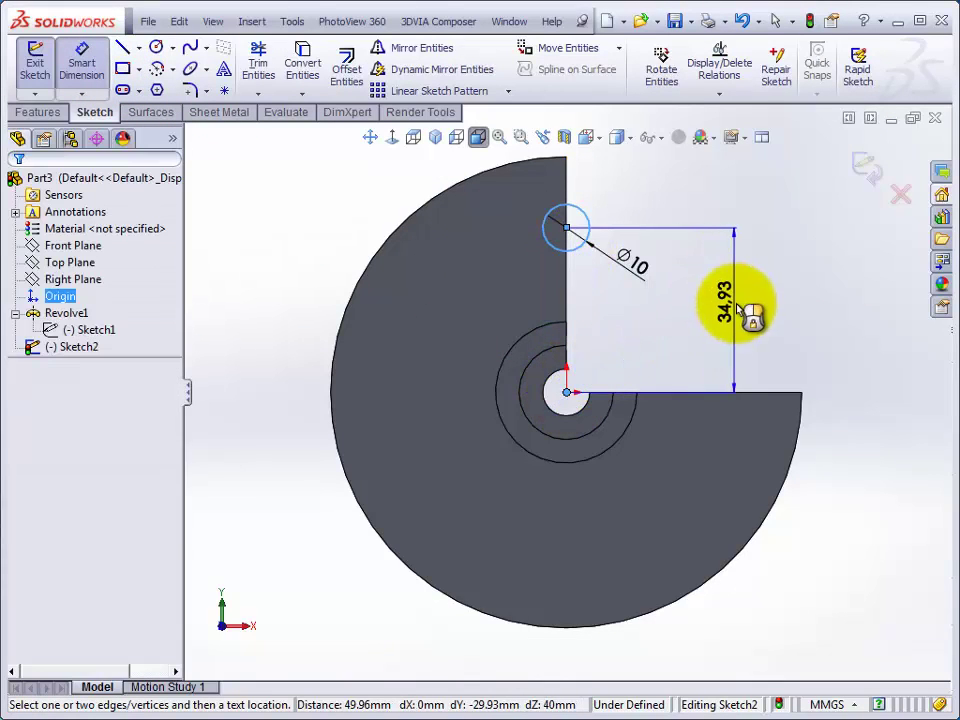
click(724, 310)
text(40)
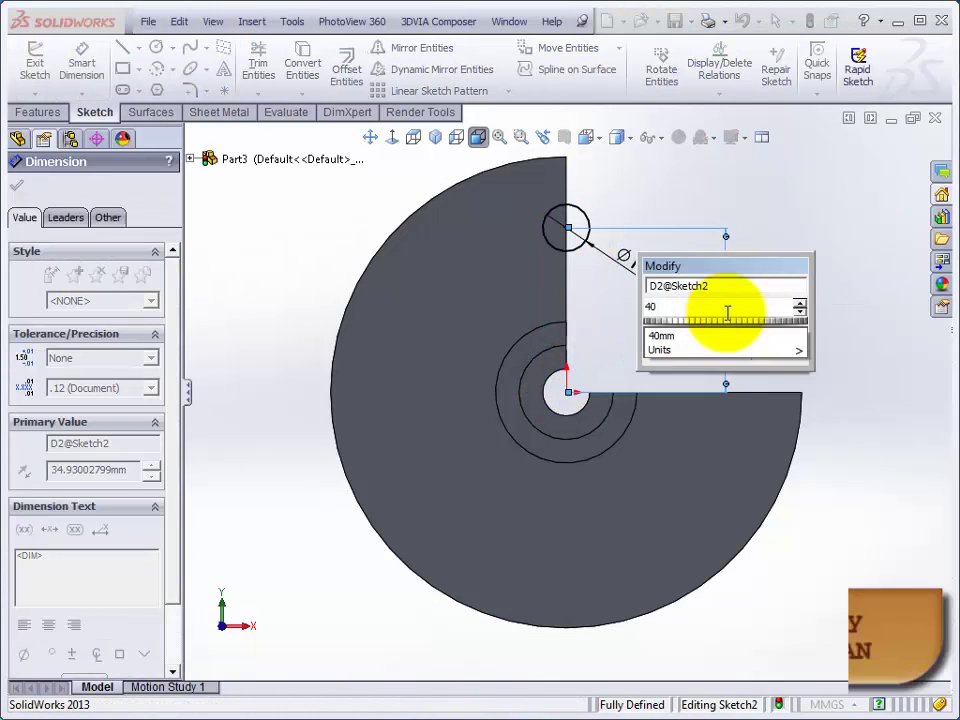
key(Return)
key(Escape)
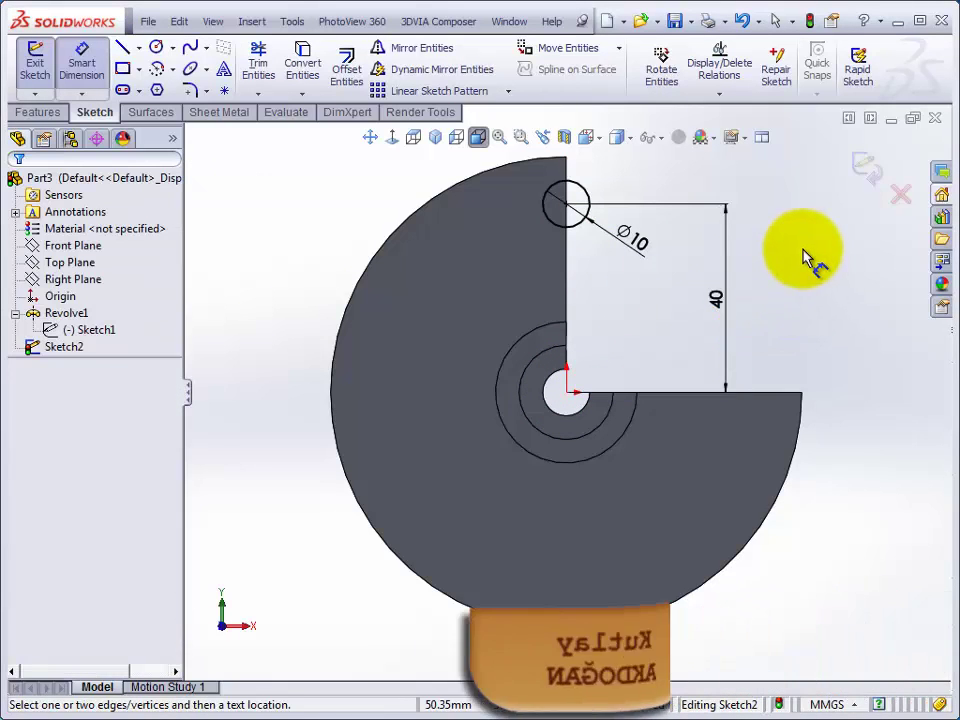
right_click(808, 255)
click(817, 264)
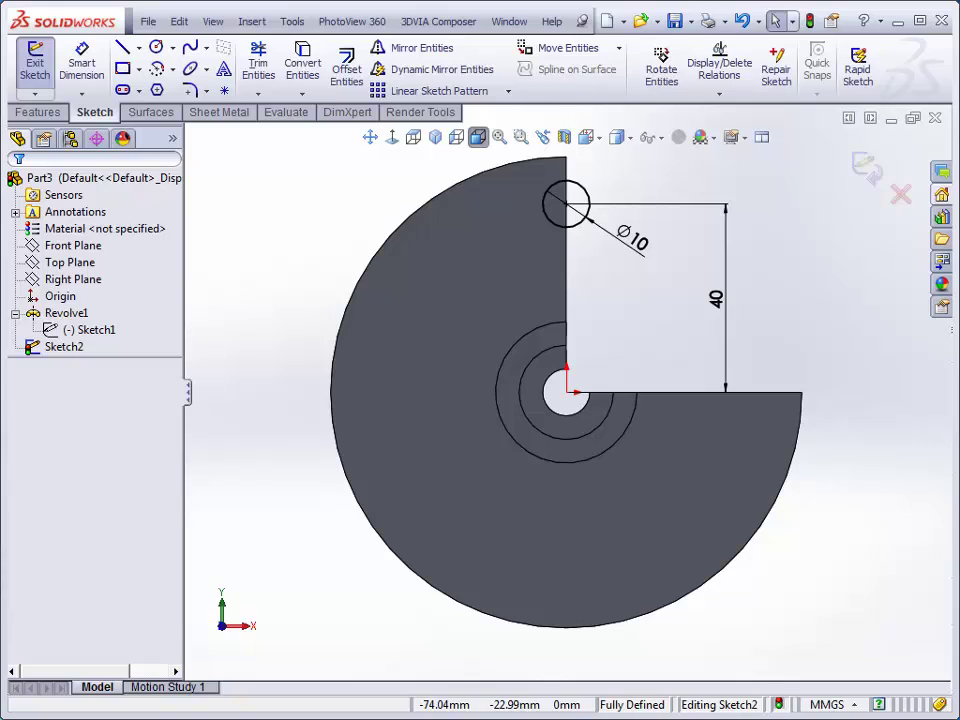
click(236, 636)
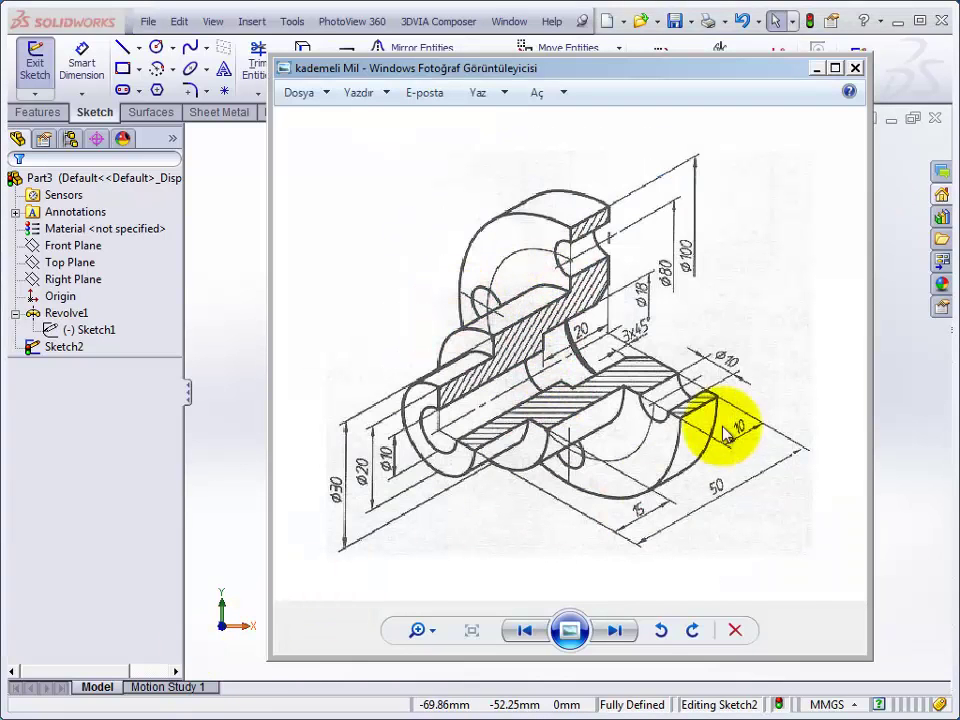
key(alt+Tab)
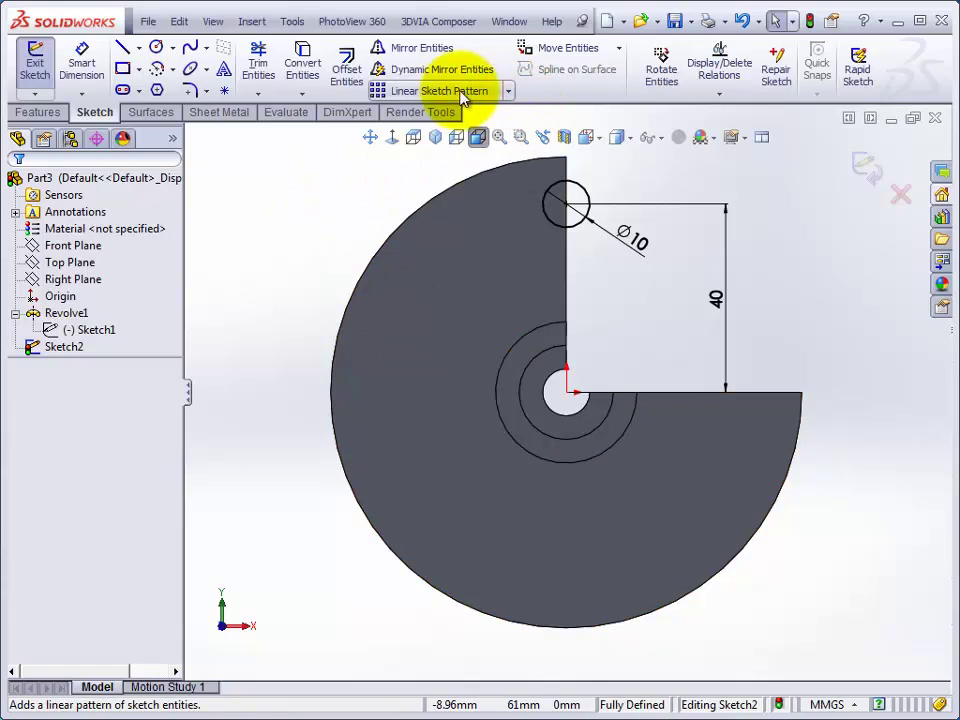
- Circular-pattern the Ø10 circle into 4 instances over 360°, then exit Sketch2 in isometric view
click(510, 93)
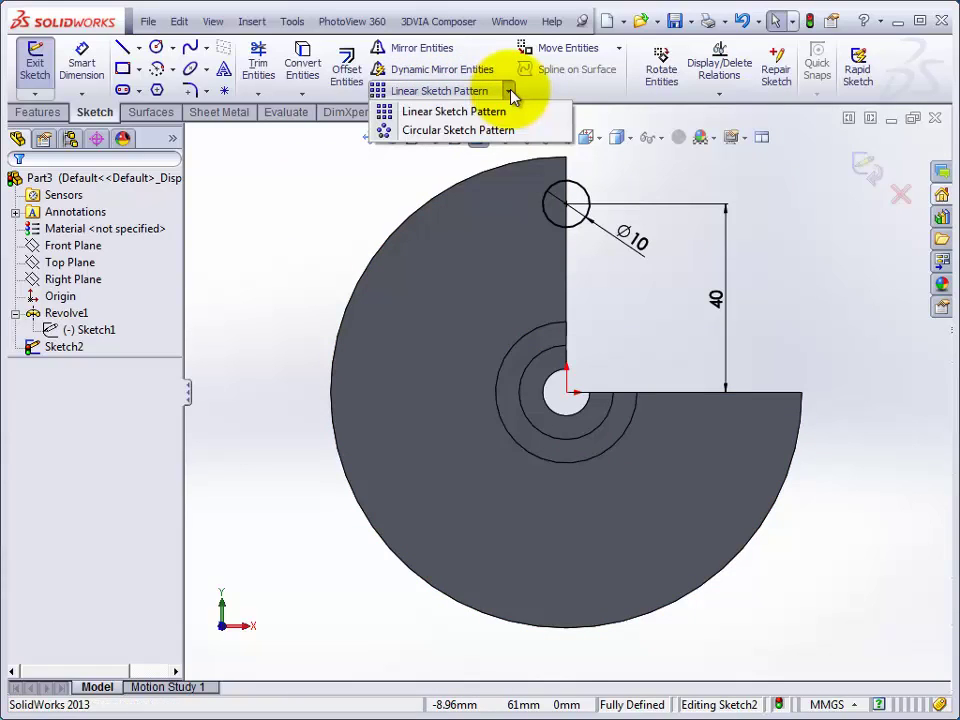
click(477, 133)
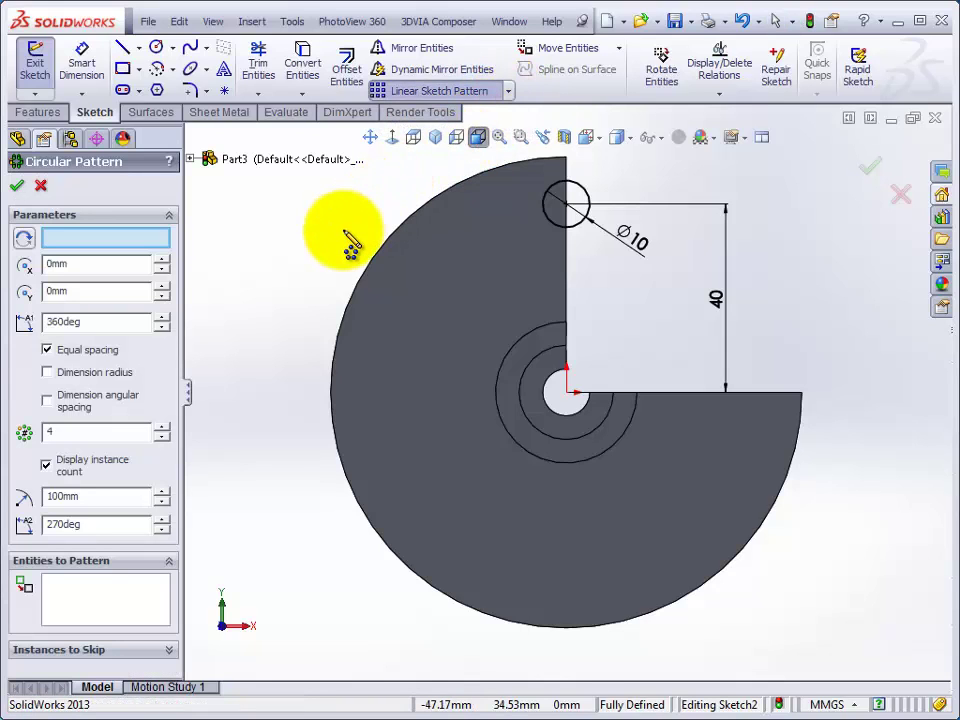
click(578, 231)
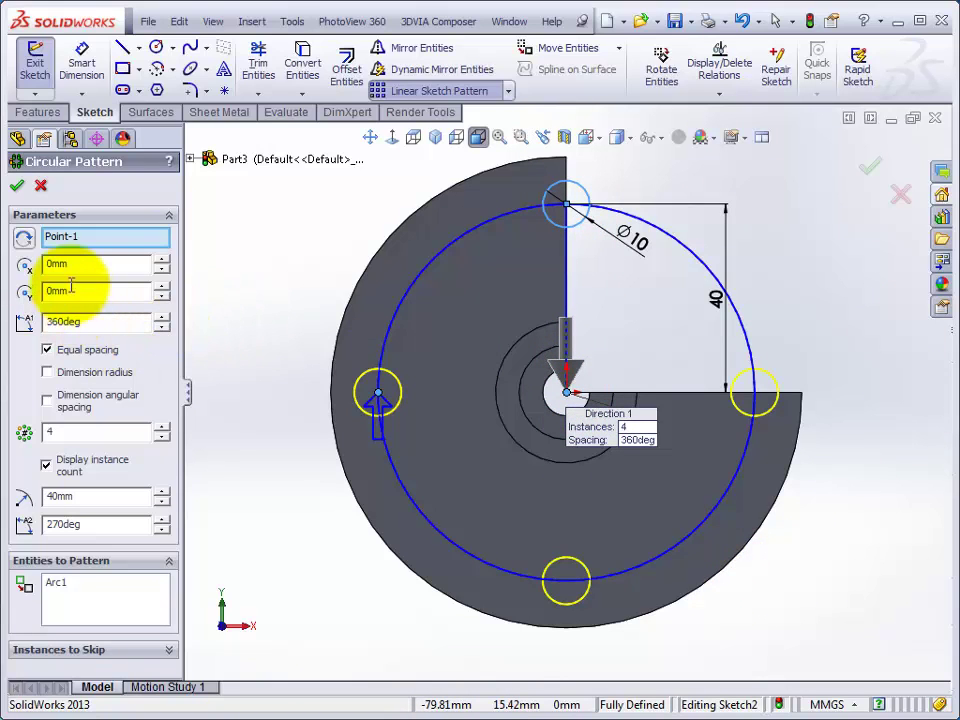
click(26, 188)
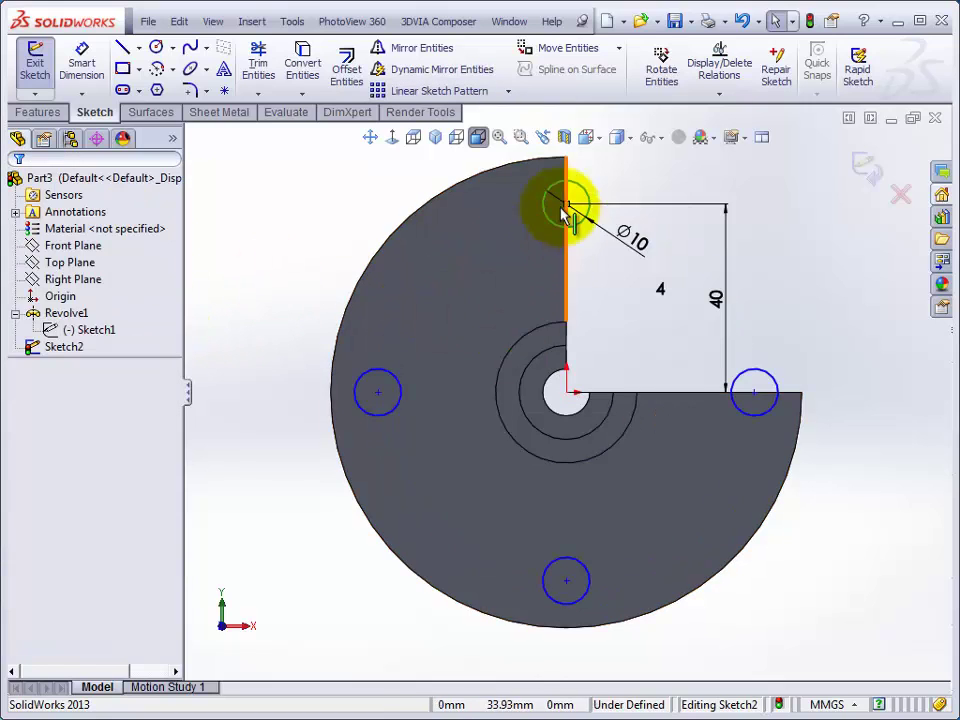
click(436, 138)
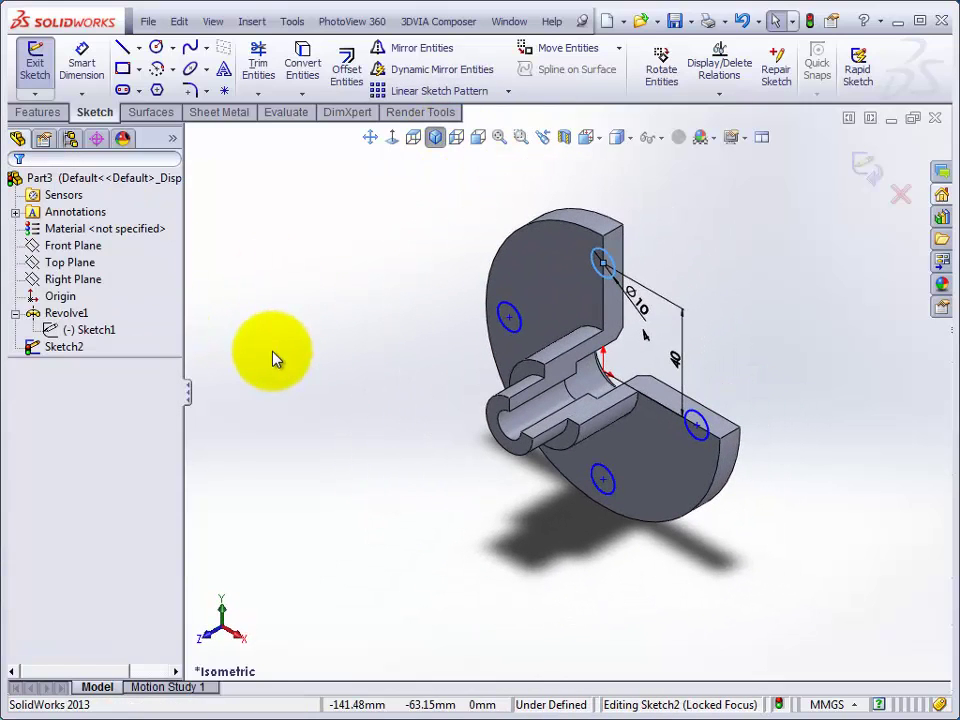
click(866, 168)
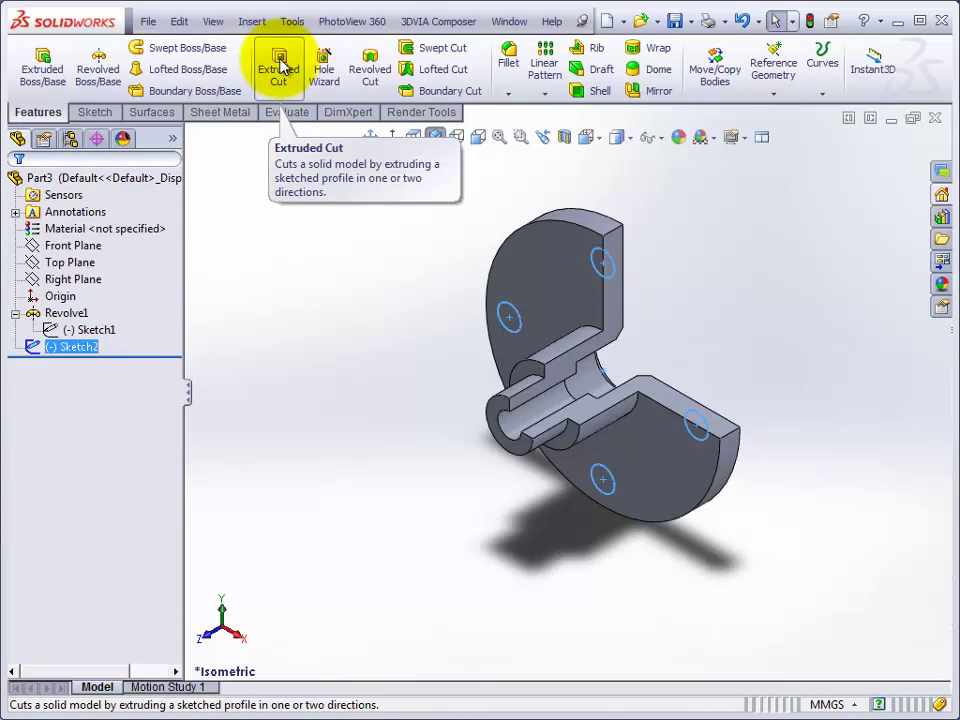
- Create an Extruded Cut from the four Ø10 circles with end condition Through All
click(280, 68)
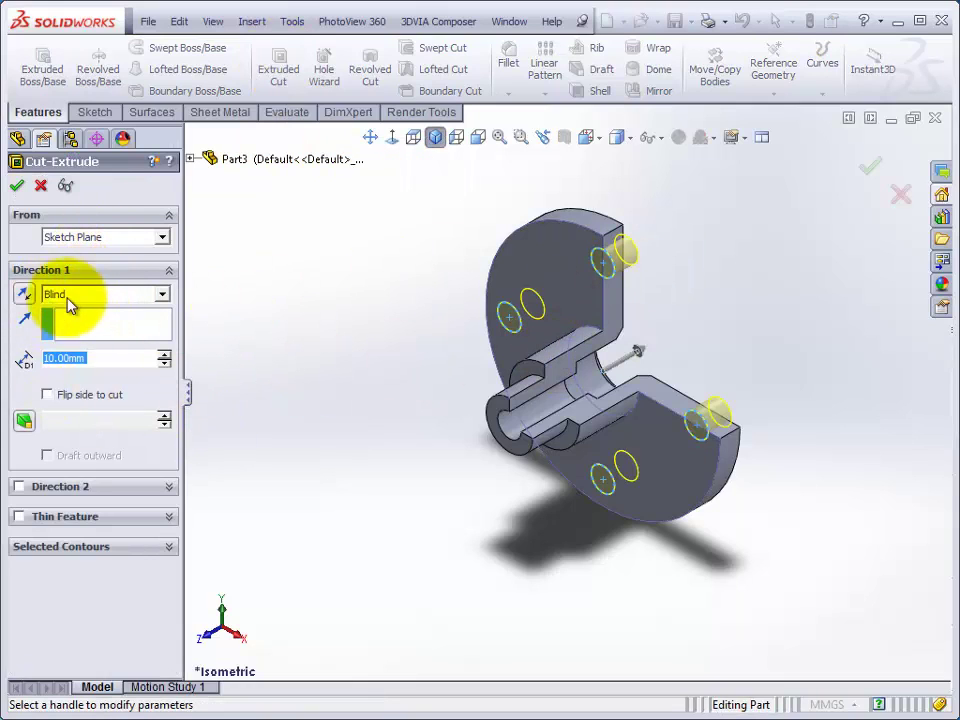
click(102, 299)
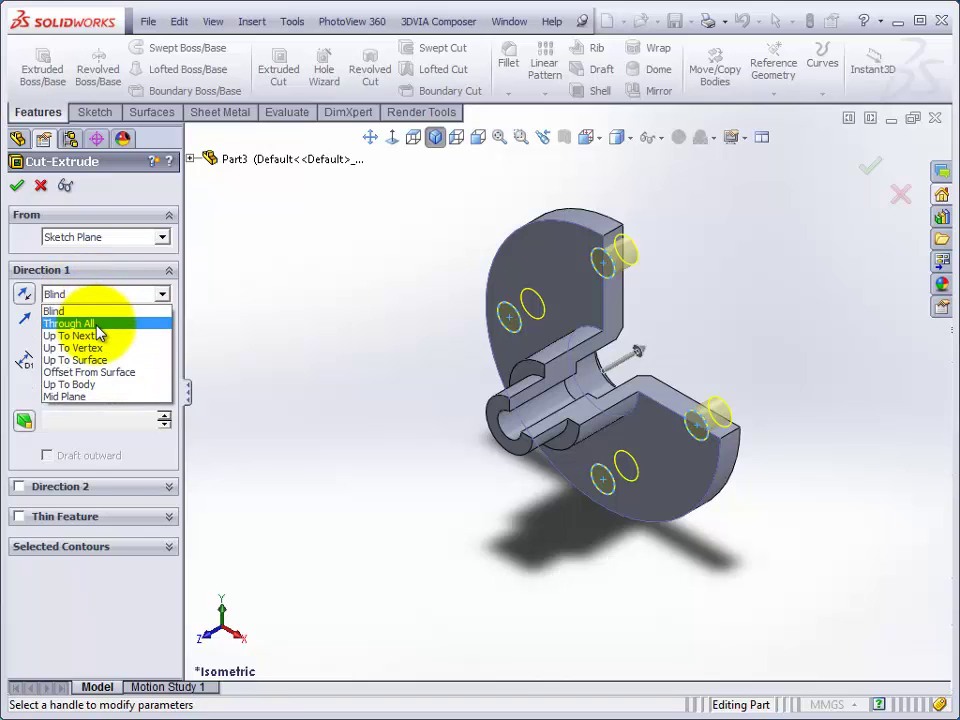
click(96, 325)
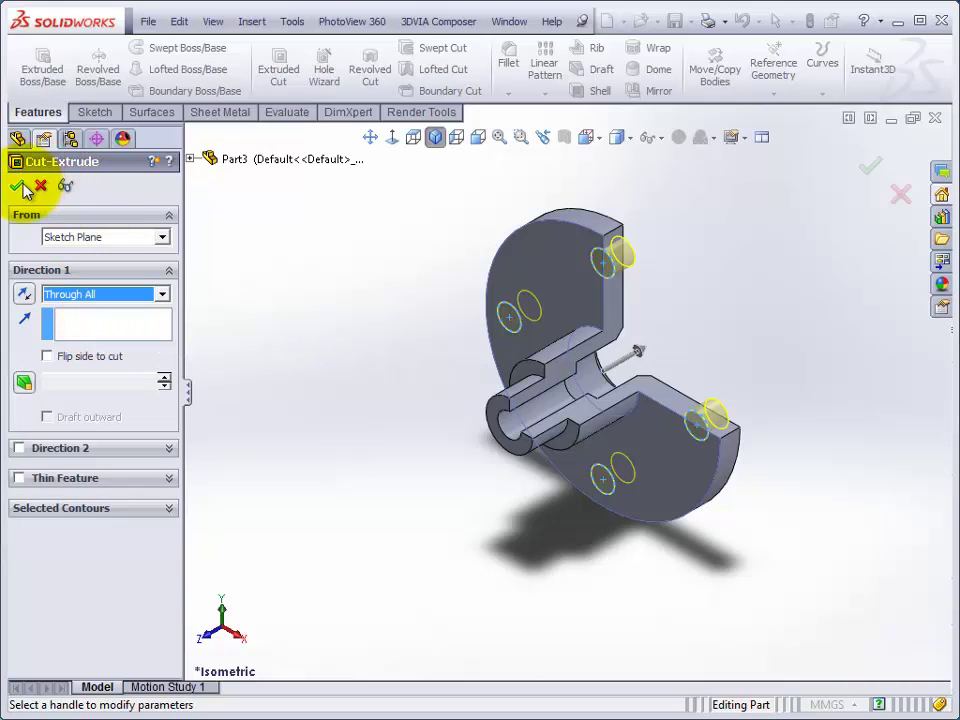
key(Return)
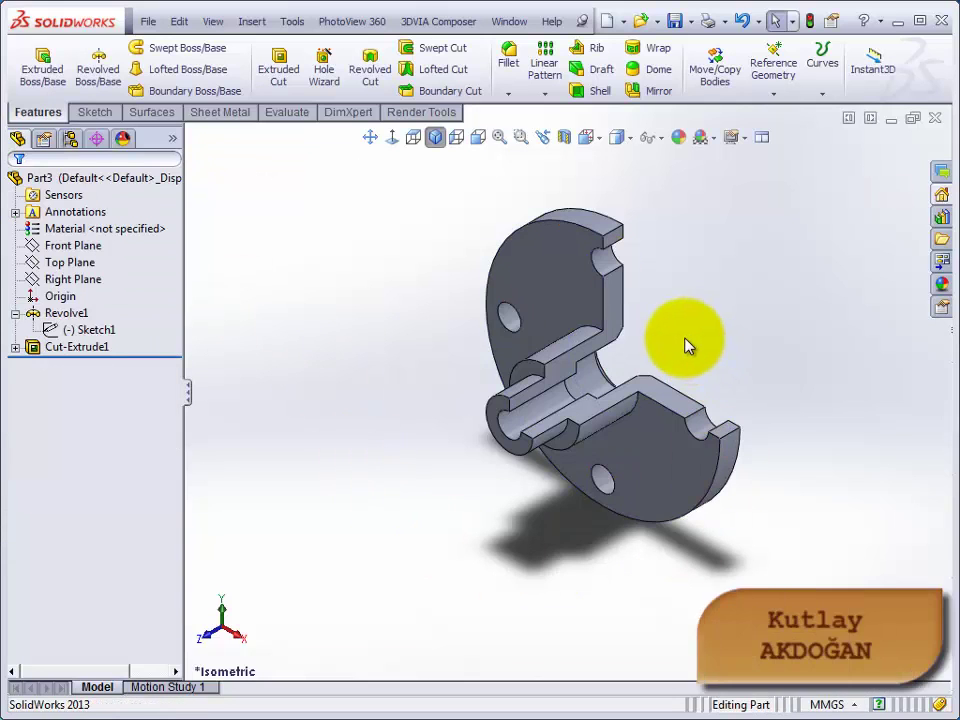